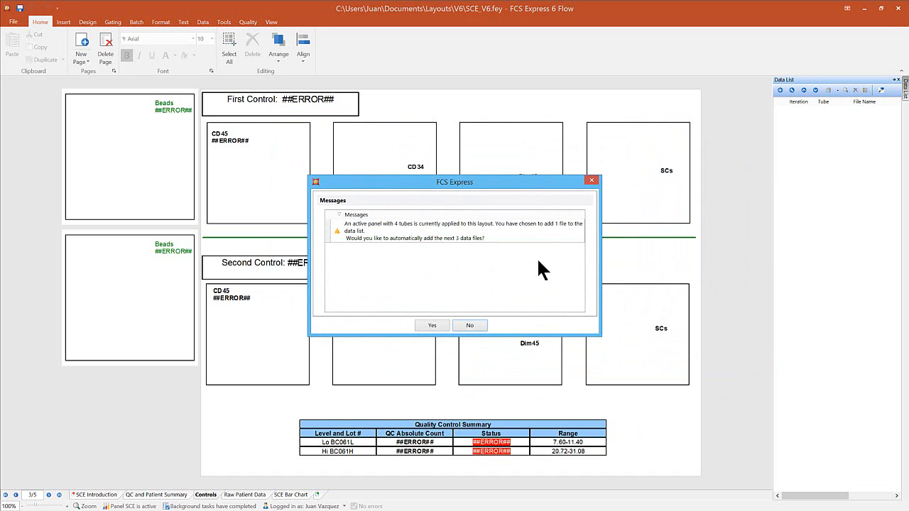
Add the next 3 data files to complete the 4-tube panel and examine the Quality Control Summary on the Controls page.
left_click(429, 321)
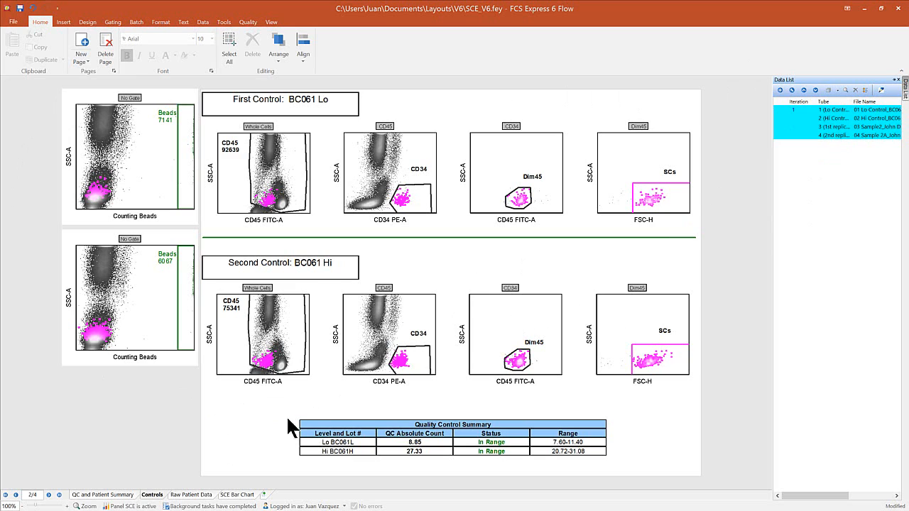
left_click(149, 497)
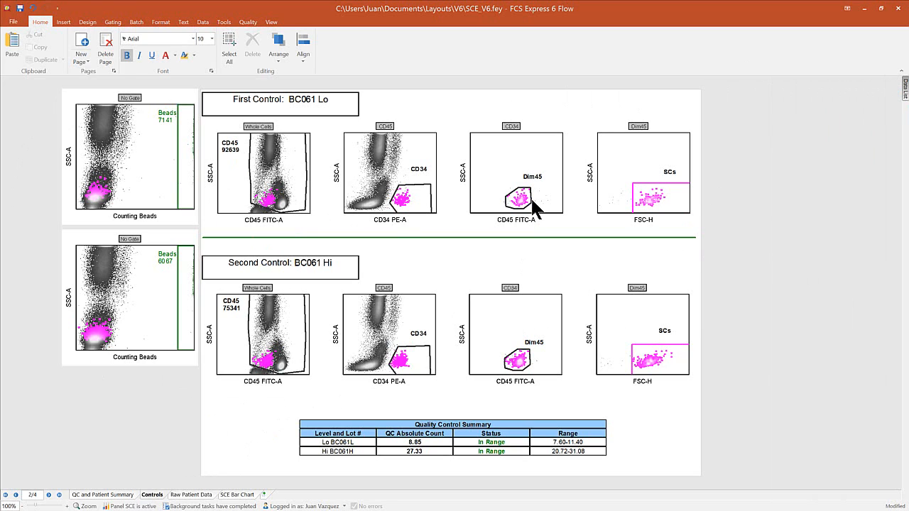
left_click(429, 444)
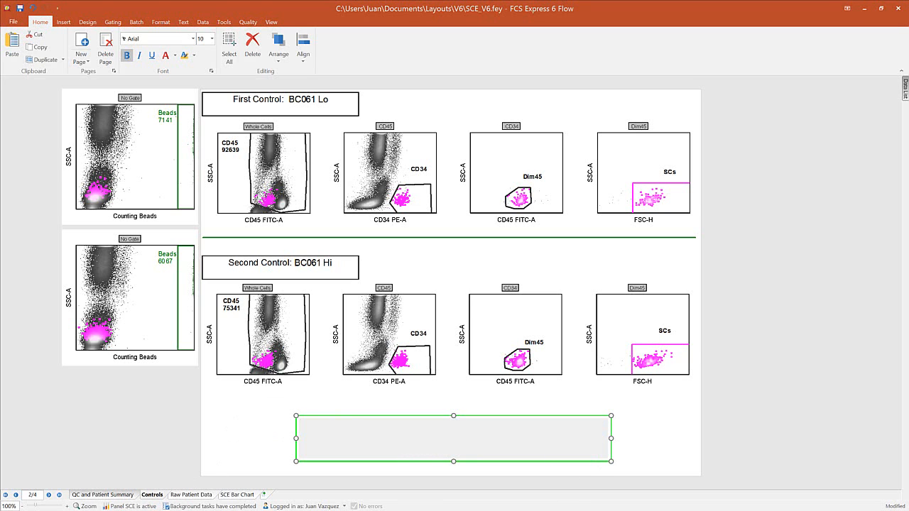
Review the Sample Information and Quality Control Summary tables on the QC and Patient Summary page.
left_click(103, 495)
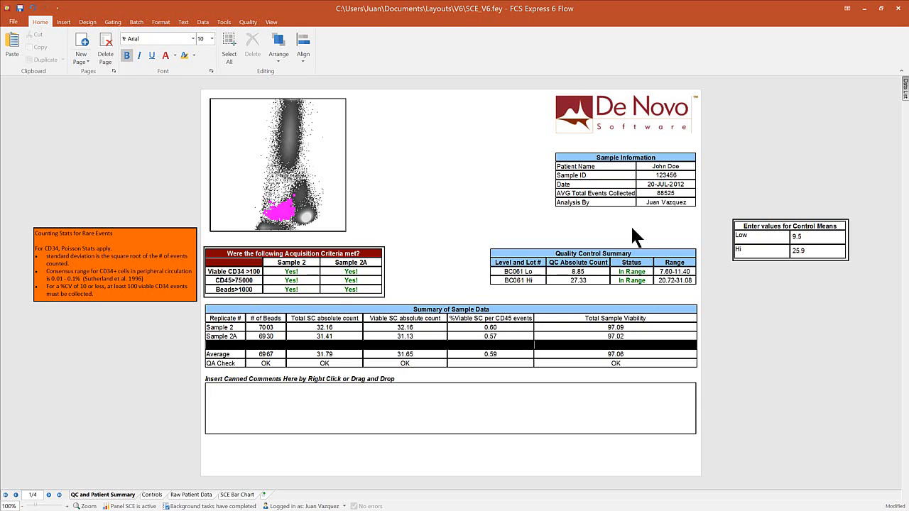
left_click(651, 170)
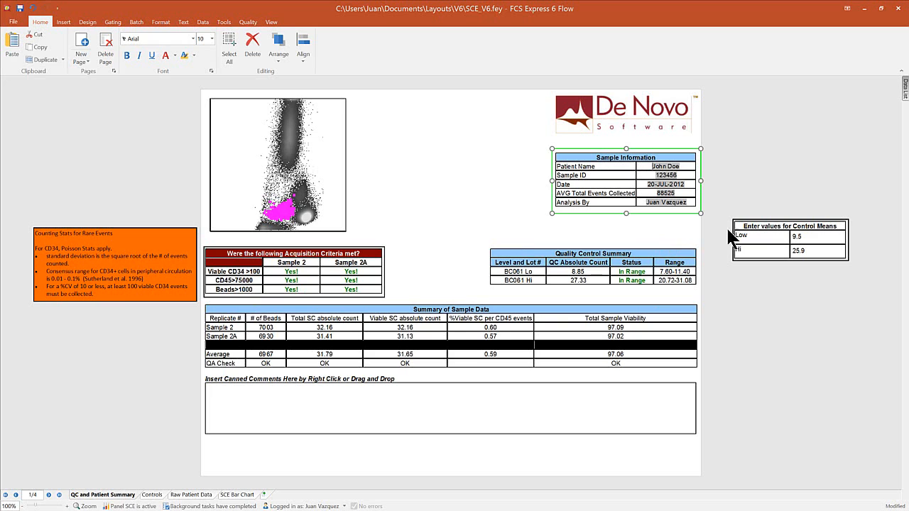
left_click(507, 239)
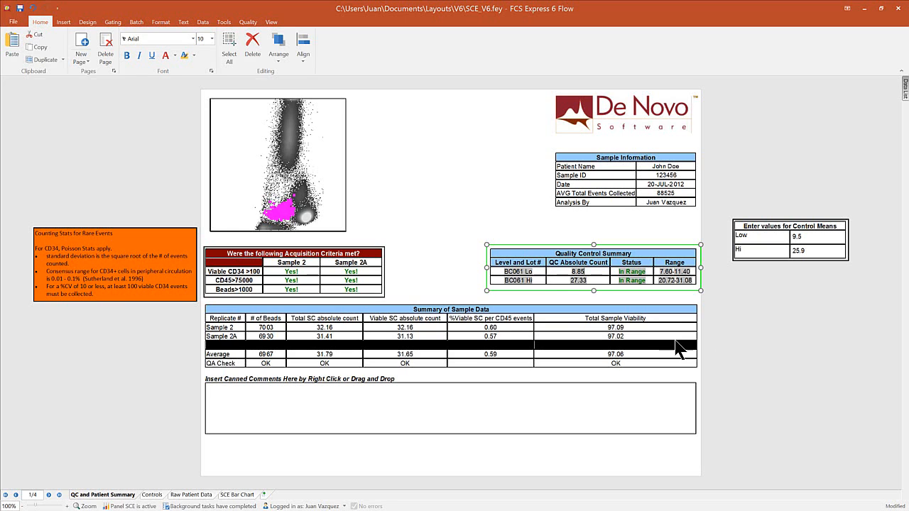
Set the control means to 10 for Low and 27 for Hi in the table beside the report page.
left_click(808, 240)
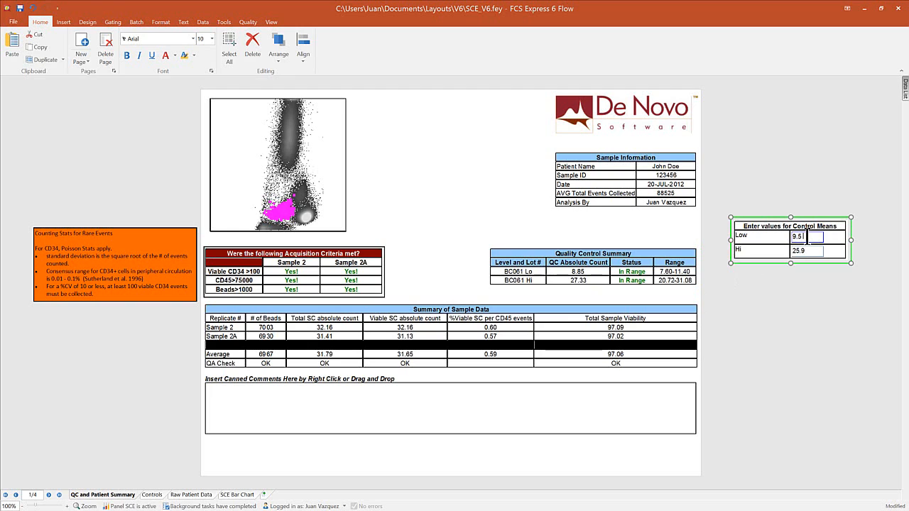
left_click_drag(805, 240, 793, 242)
type("10")
left_click(793, 250)
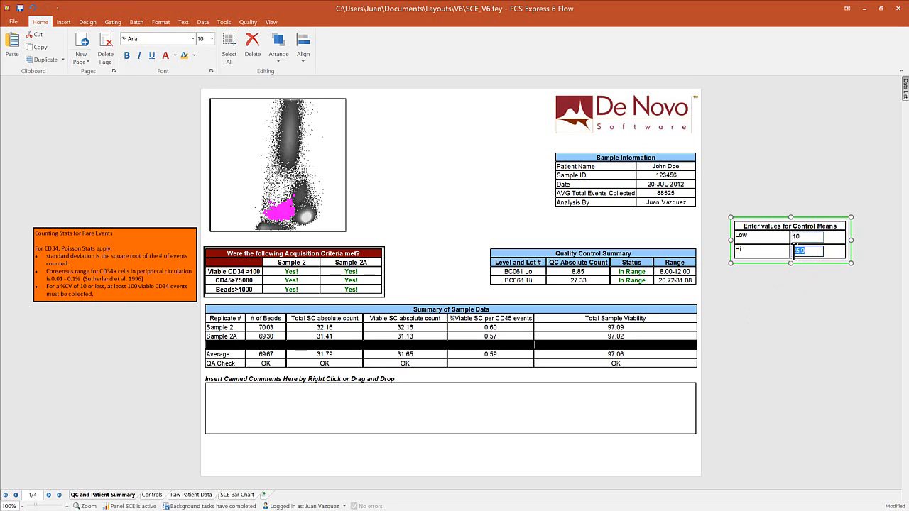
type("27")
key("Escape")
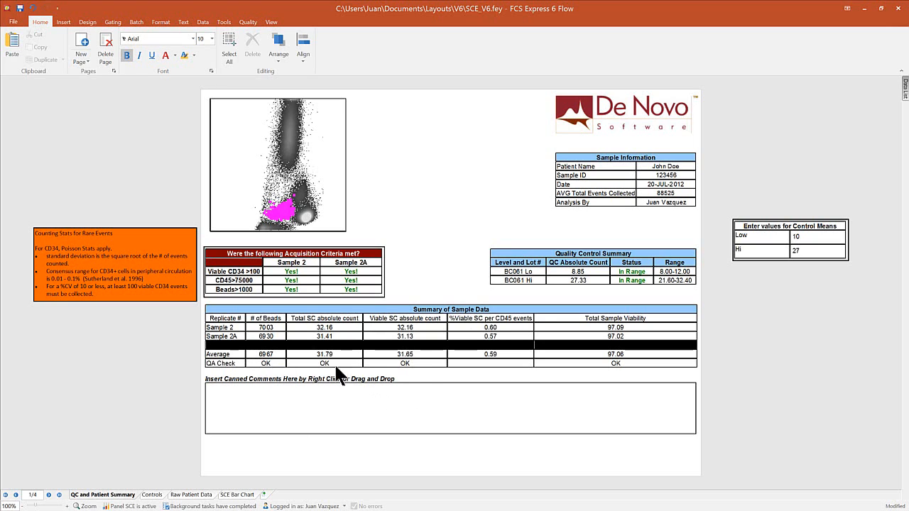
Examine the Summary of Sample Data, and go through the Controls, Raw Patient Data and SCE Bar Chart pages.
left_click(406, 361)
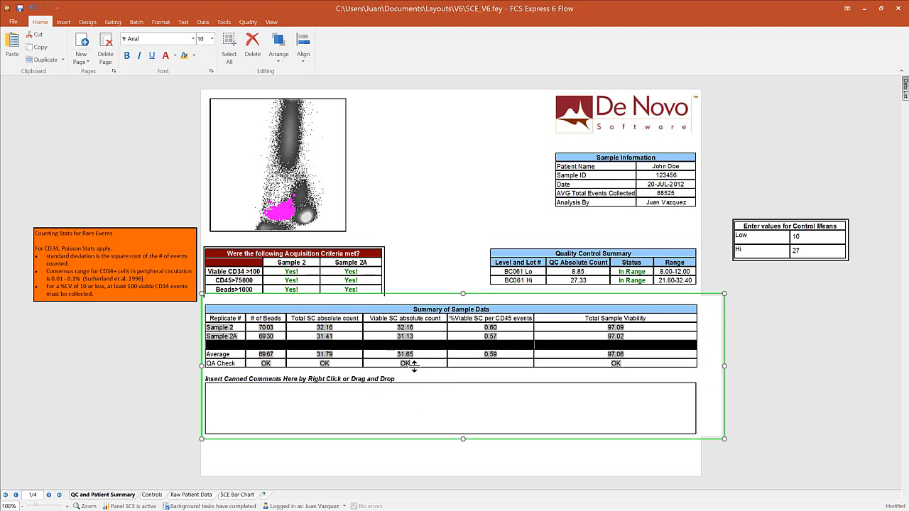
left_click(245, 407)
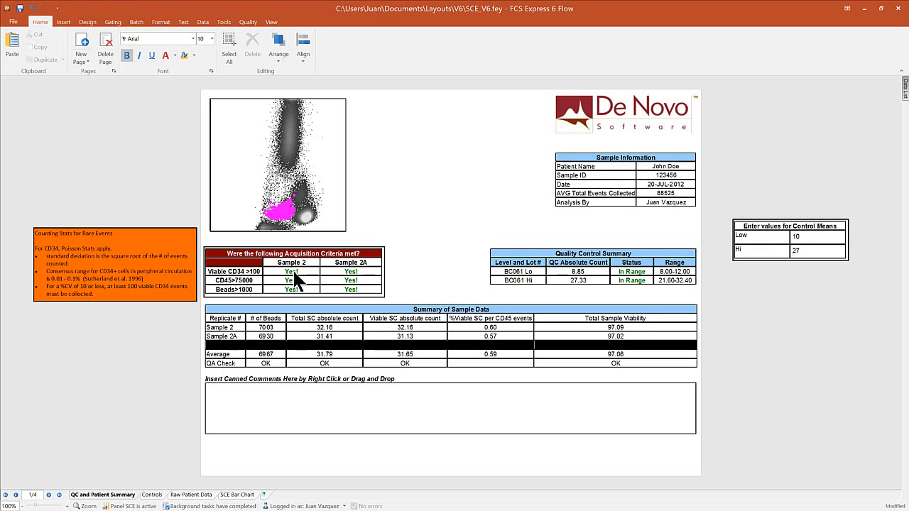
left_click(151, 495)
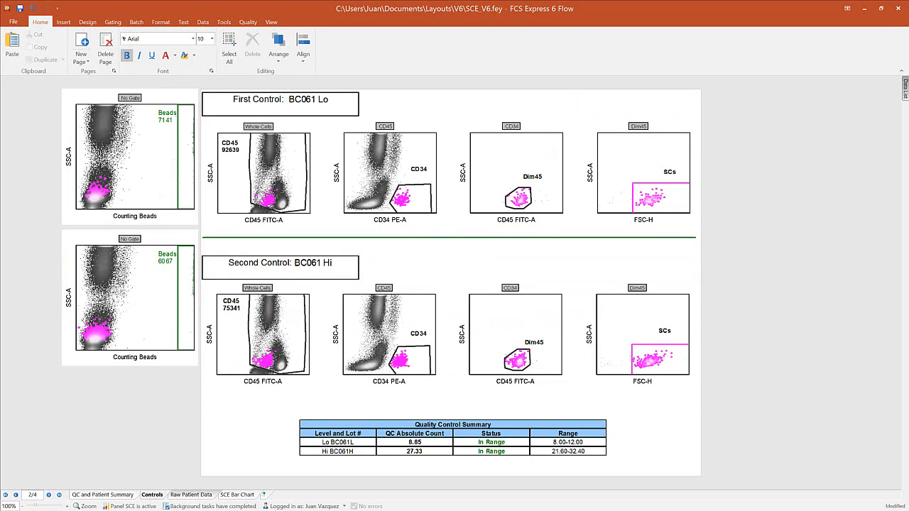
left_click(191, 495)
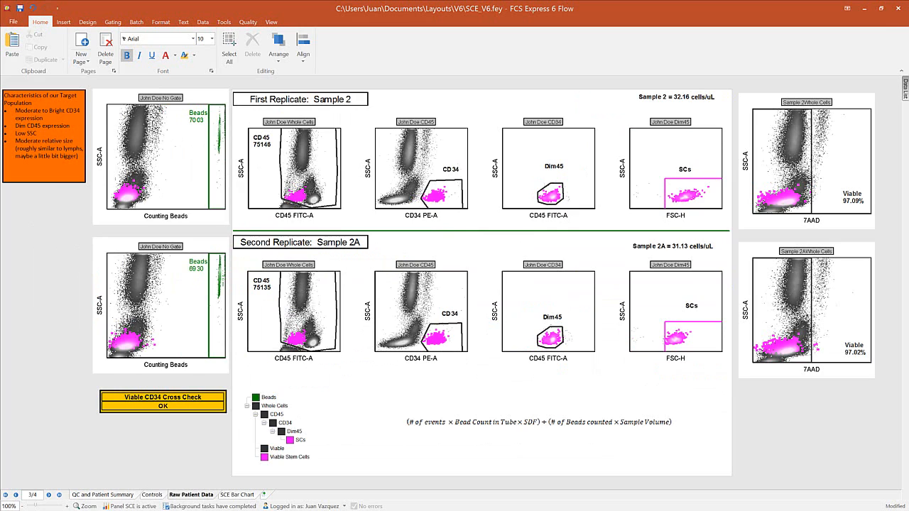
left_click(236, 495)
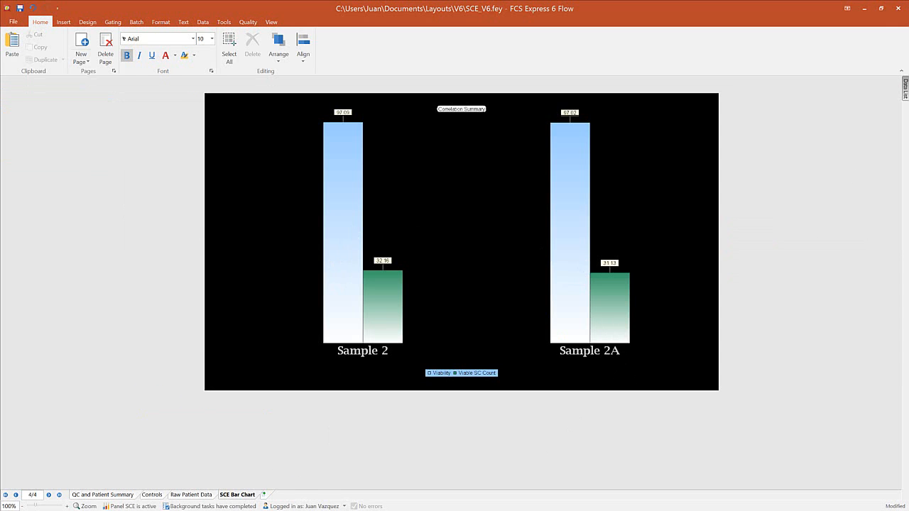
Switch to the NewLotOldLot layout and examine its lot comparison spreadsheet and the option for inserting a new spreadsheet.
left_click(864, 8)
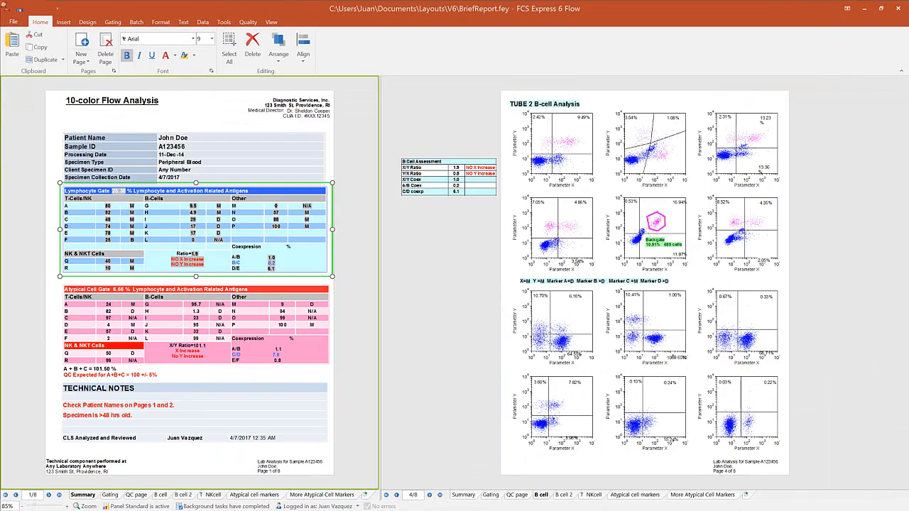
left_click(863, 9)
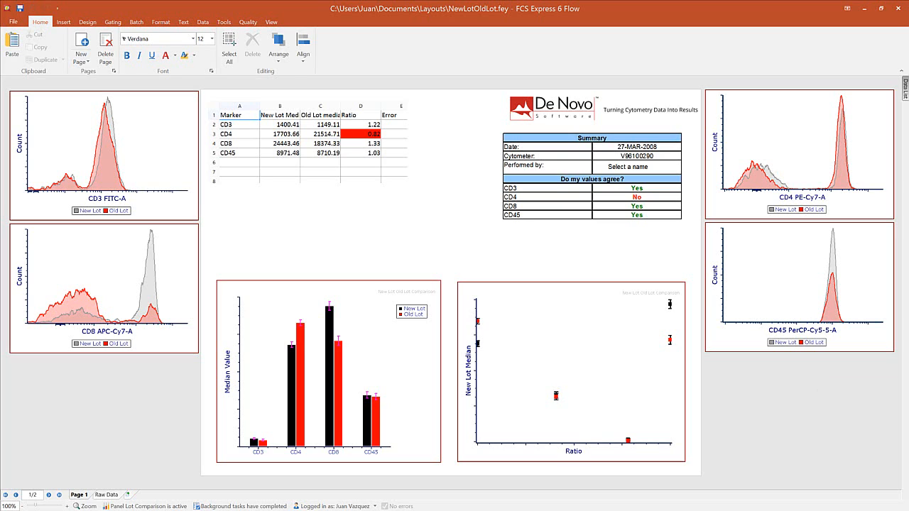
double_click(290, 170)
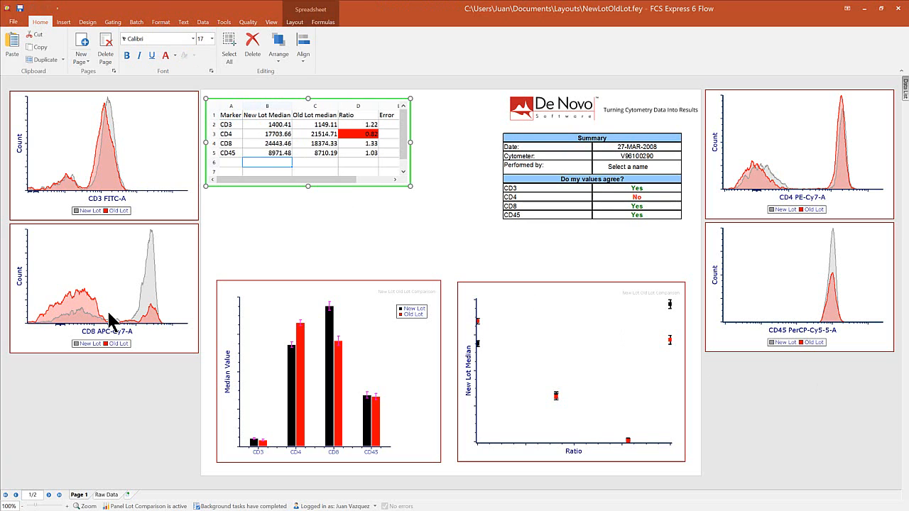
left_click(109, 313)
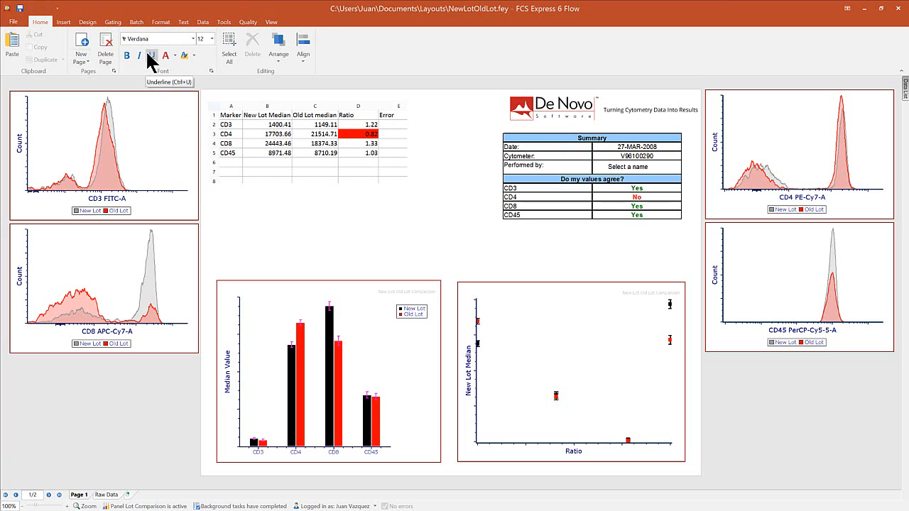
left_click(276, 166)
left_click(277, 164)
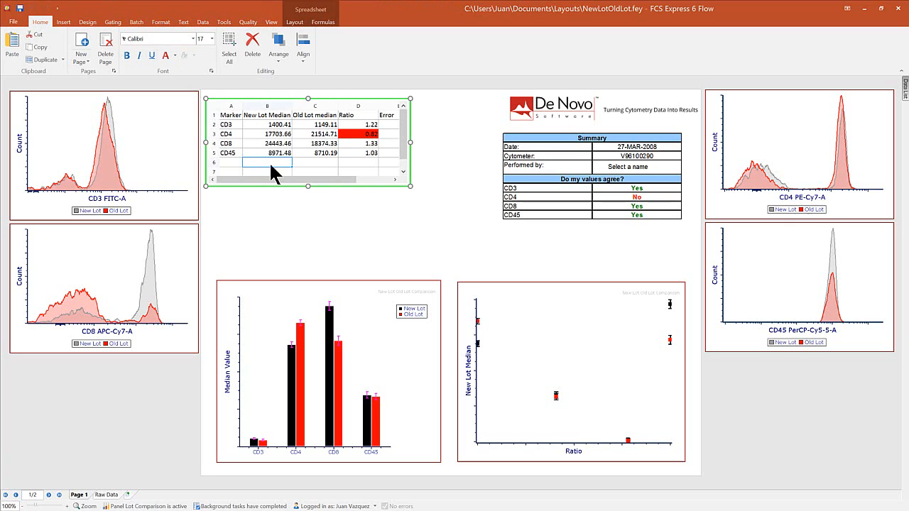
left_click(63, 22)
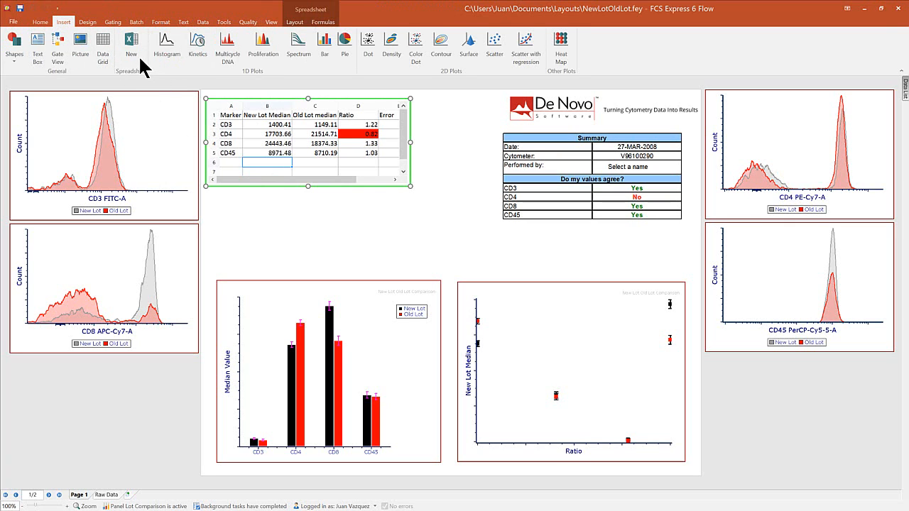
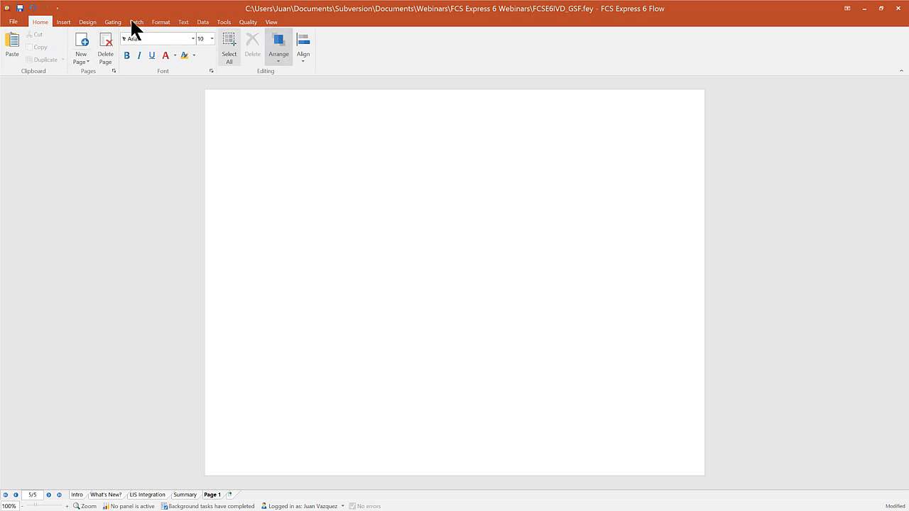
left_click(66, 22)
left_click(87, 22)
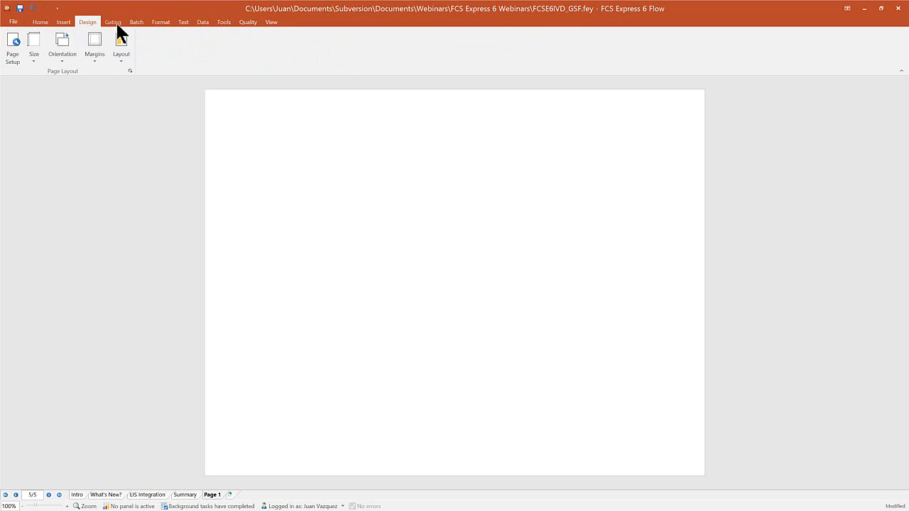
left_click(113, 22)
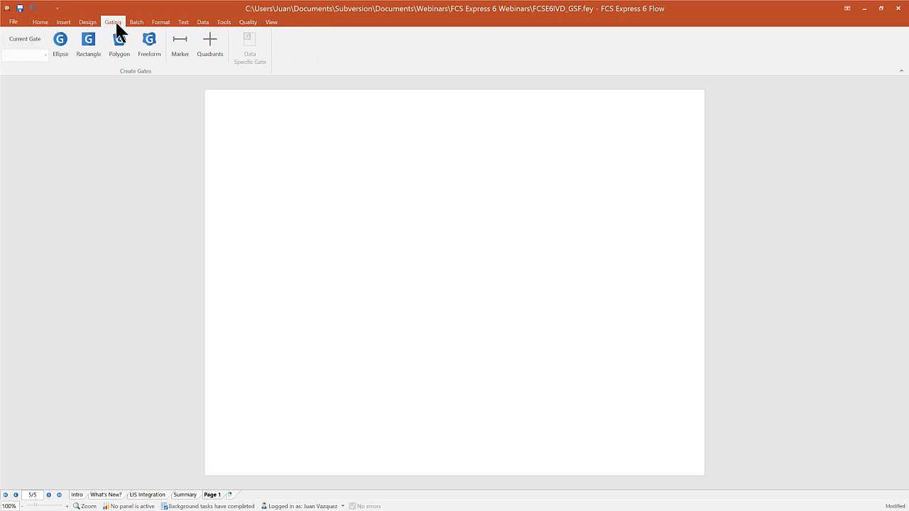
Insert a Color Dot plot in the upper-left corner of the blank page using data file 42700040.001 from the Demo folder.
left_click(63, 22)
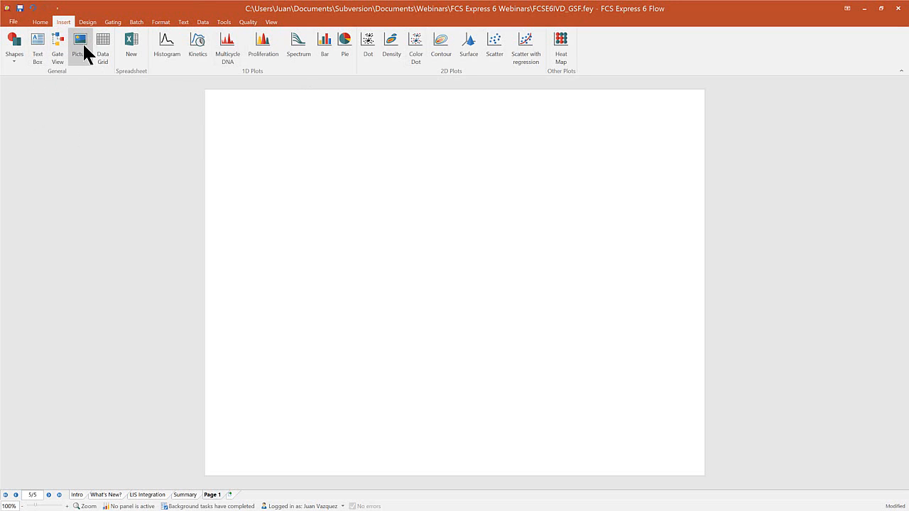
left_click(12, 61)
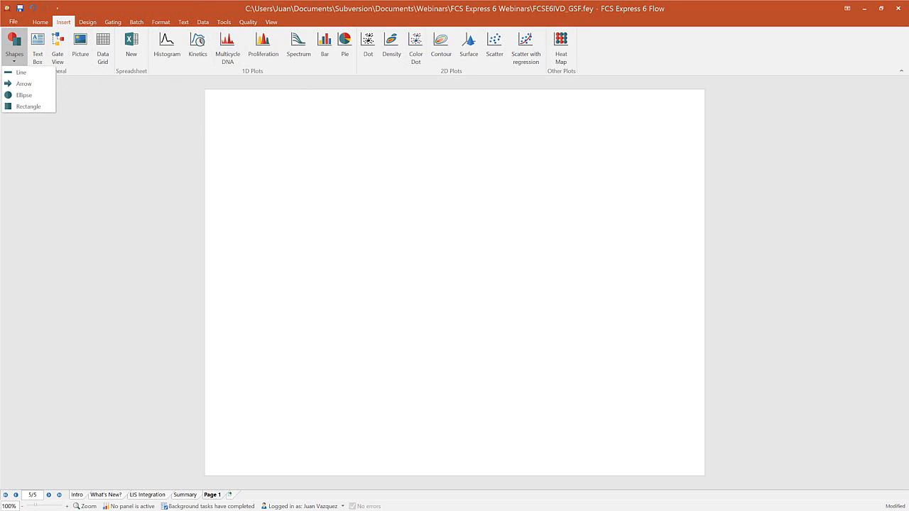
left_click(271, 75)
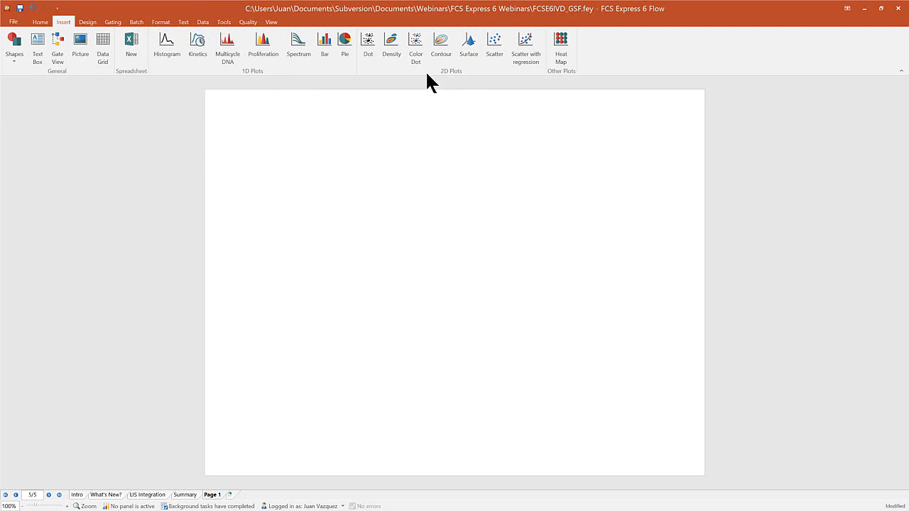
left_click(410, 43)
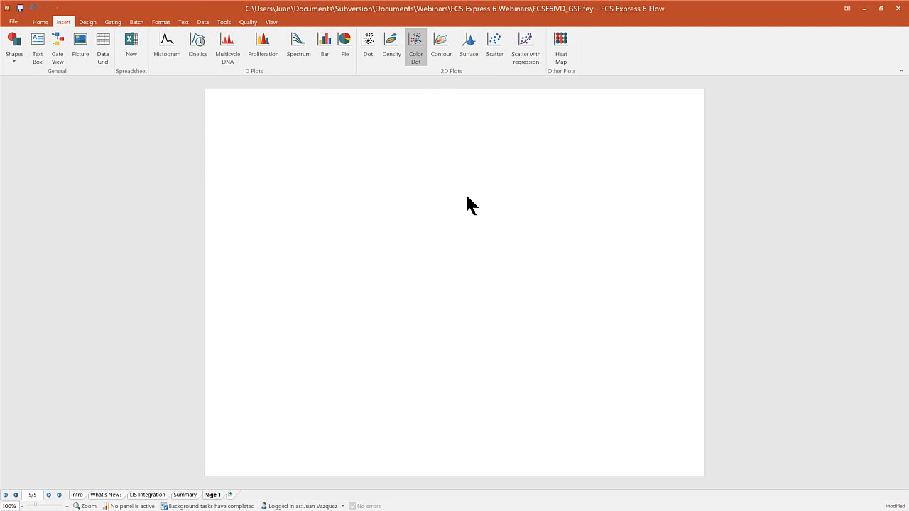
left_click(207, 91)
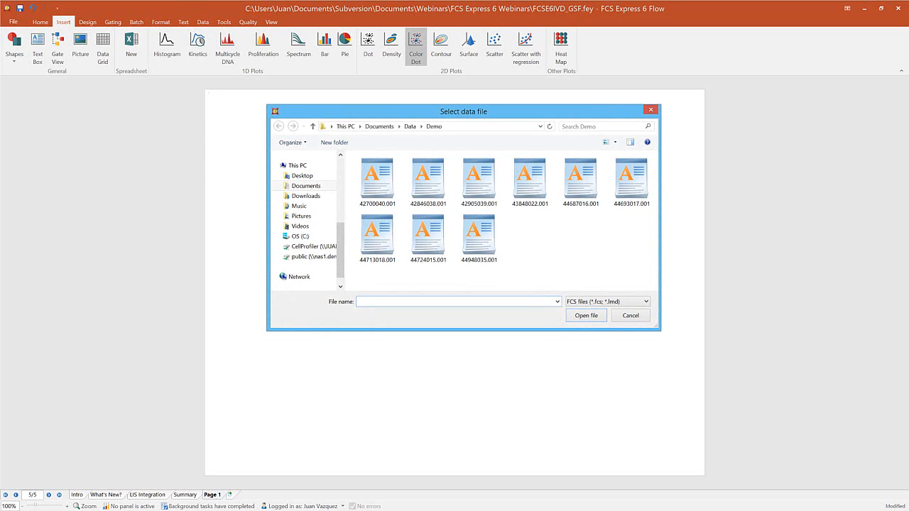
left_click(377, 187)
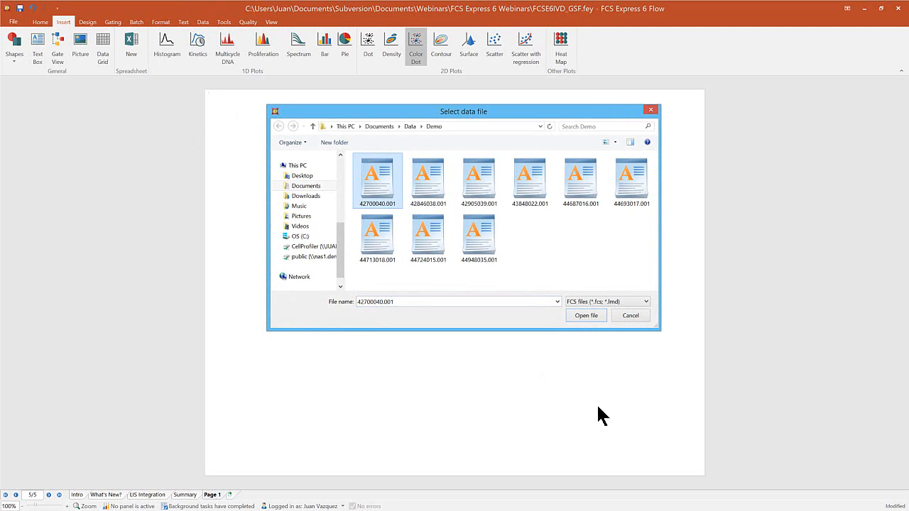
left_click(599, 317)
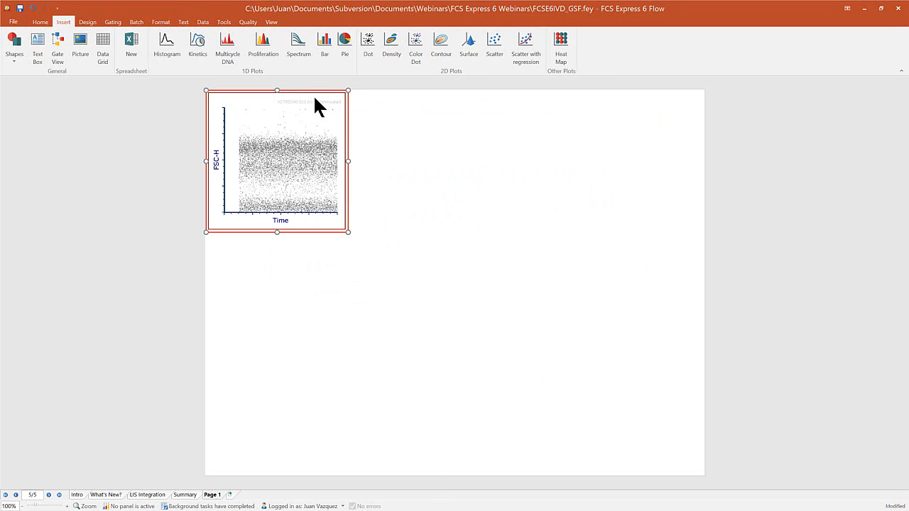
Move the plot around the page and place it just inside the page's upper-left corner.
left_click_drag(310, 92, 385, 243)
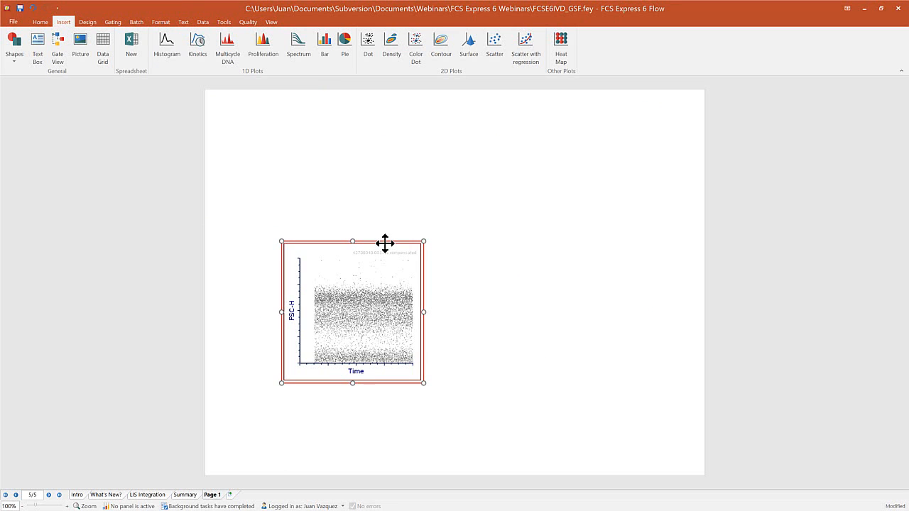
left_click_drag(384, 243, 317, 100)
Enlarge the plot slightly from its lower-right corner, undo the resize, and reselect the plot.
mouse_move(356, 237)
left_mouse_down()
mouse_move(483, 317)
mouse_move(422, 265)
mouse_move(584, 307)
mouse_move(405, 201)
mouse_move(365, 251)
left_mouse_up()
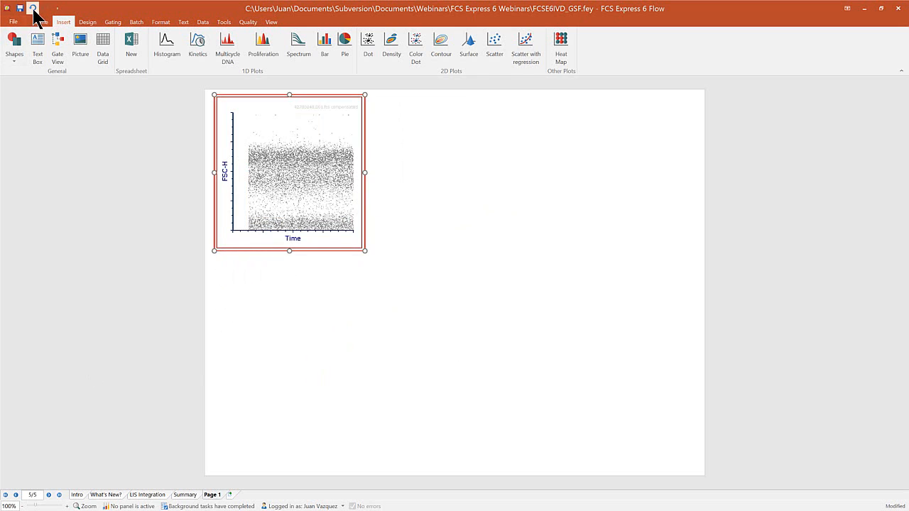
left_click(32, 8)
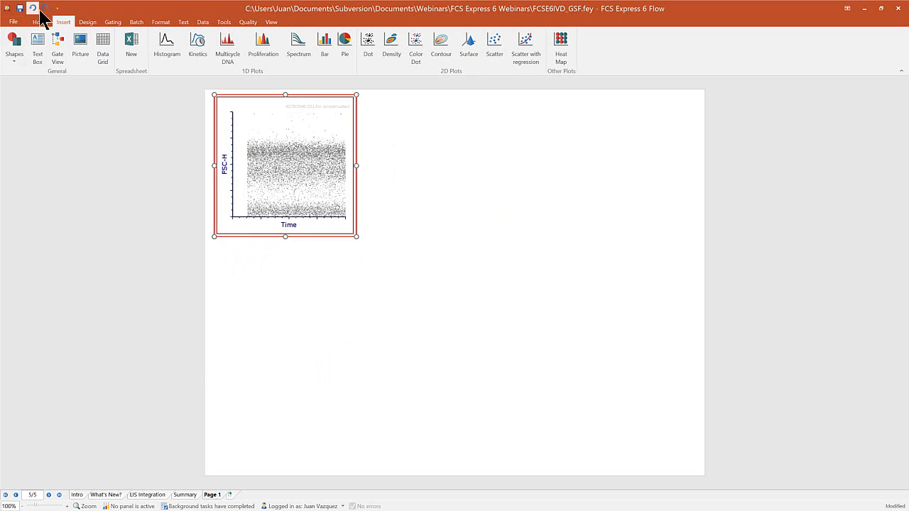
left_click(164, 220)
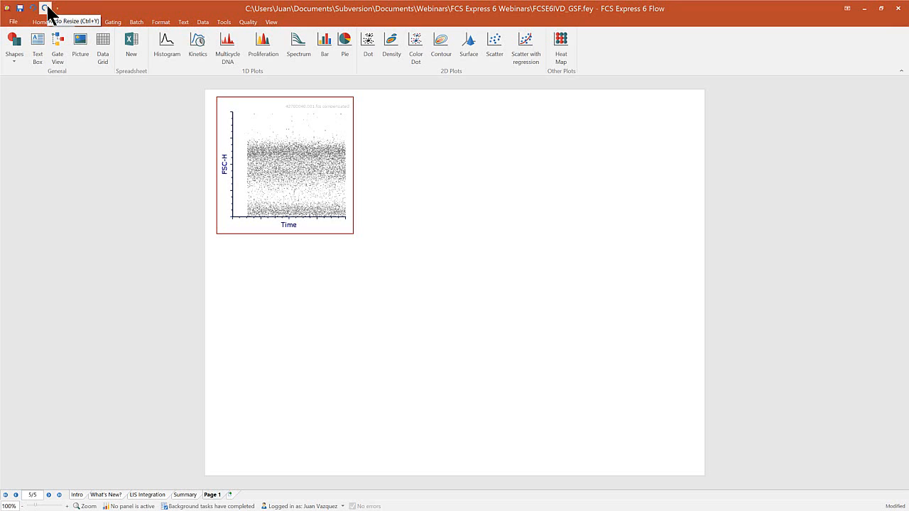
left_click(306, 142)
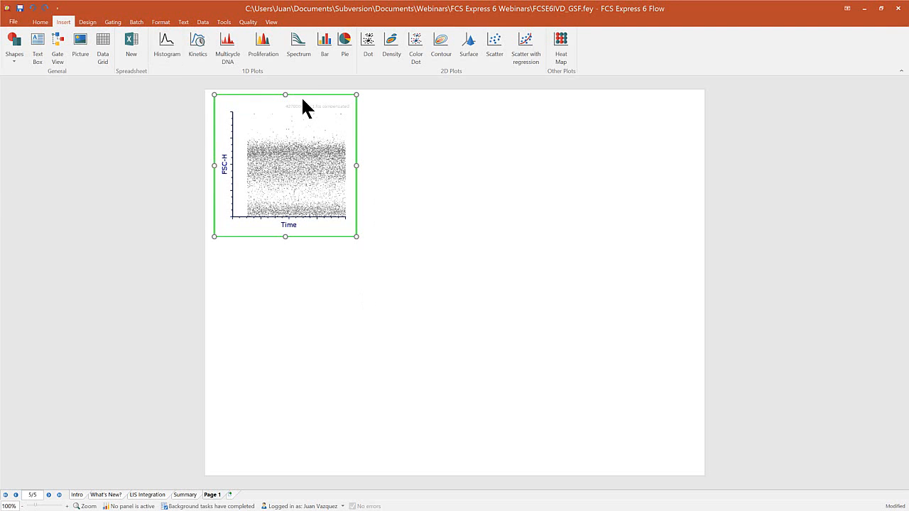
Move the plot into the page's upper-left corner and set its axes to CD45 PerCP-Cy5-5-A on X and SSC-A on Y.
mouse_move(310, 93)
left_mouse_down()
mouse_move(299, 100)
mouse_move(303, 92)
left_mouse_up()
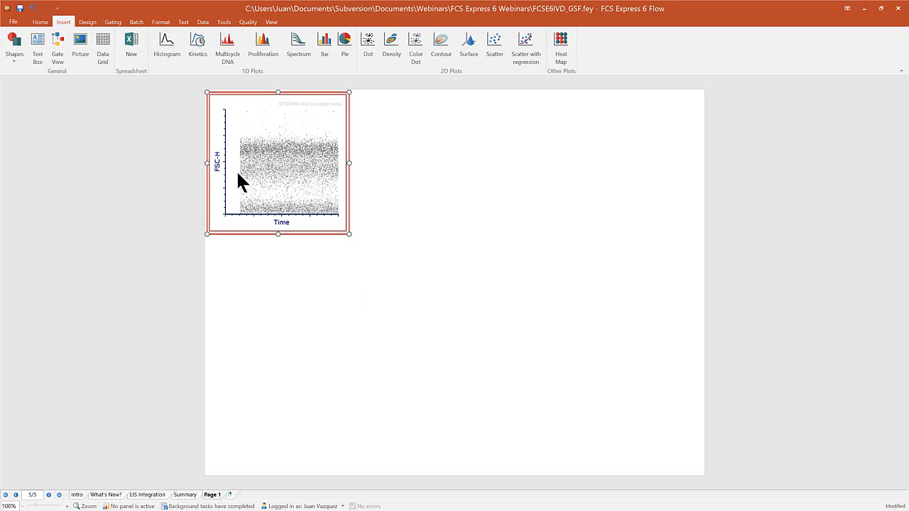
left_click(282, 223)
left_click(297, 214)
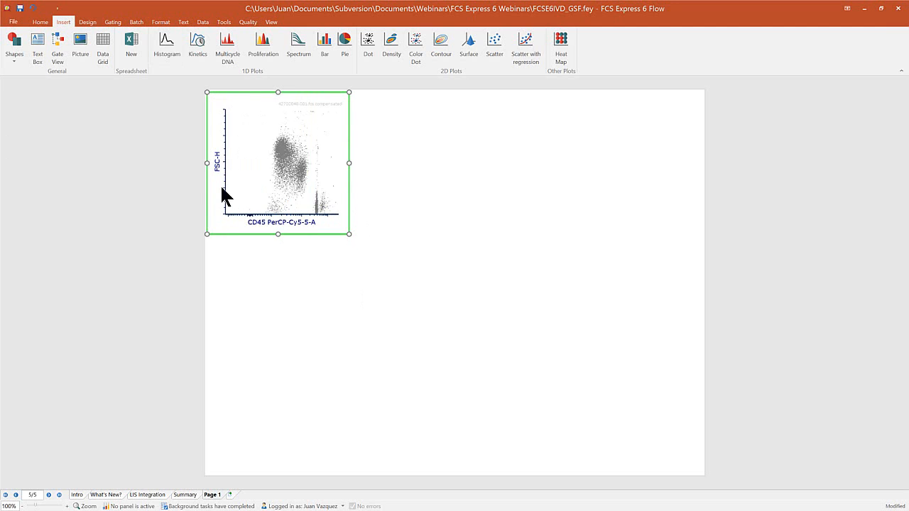
left_click(218, 169)
left_click(221, 158)
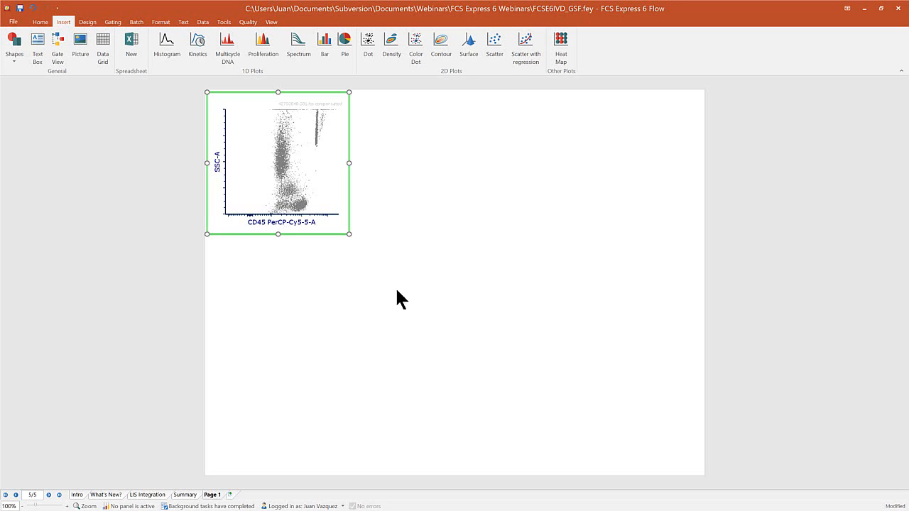
Show the Data List window and dock it along the right side of the workspace.
left_click(77, 40)
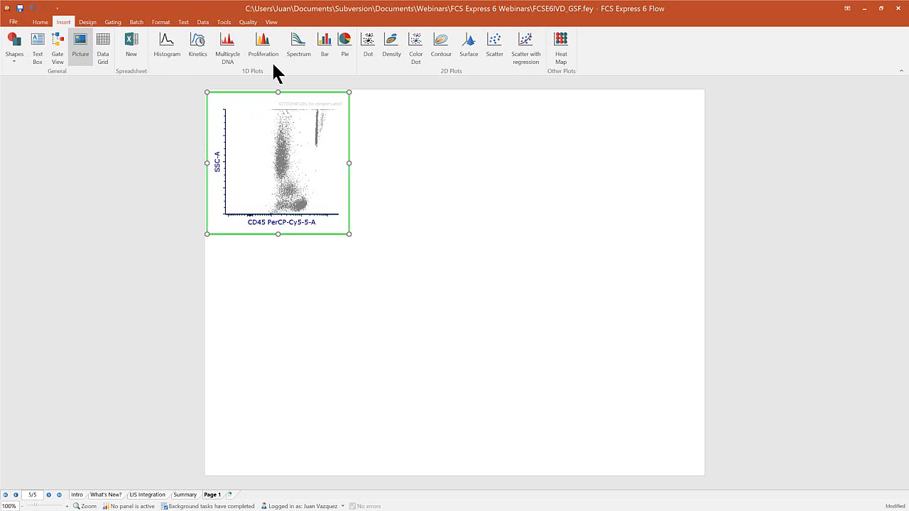
left_click(204, 22)
left_click(238, 47)
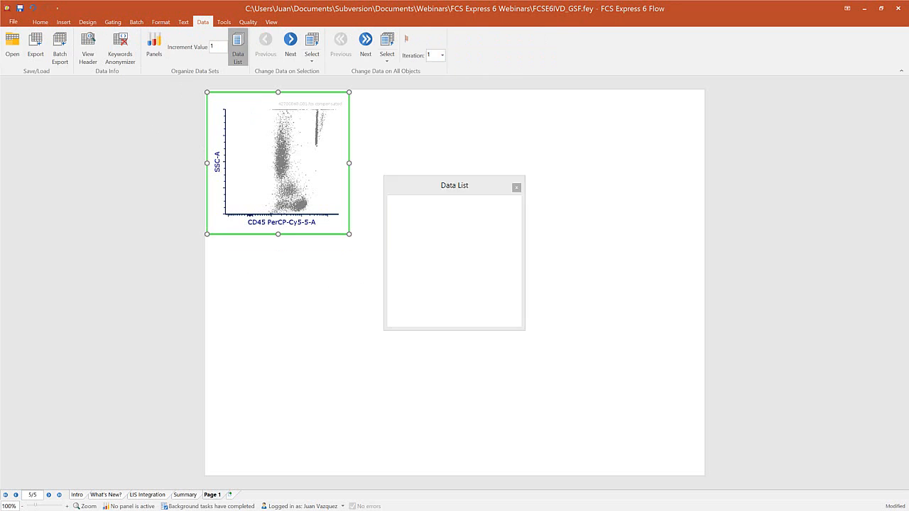
left_click_drag(455, 184, 114, 196)
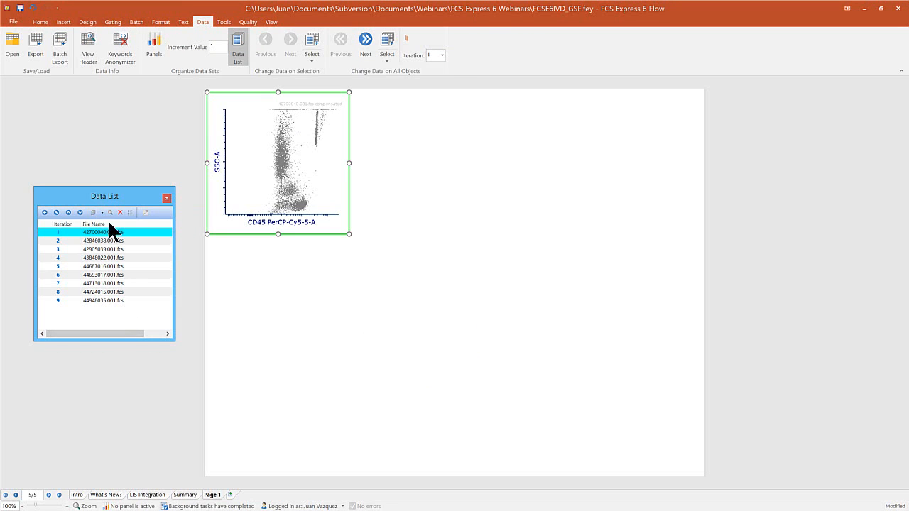
left_click_drag(82, 200, 463, 292)
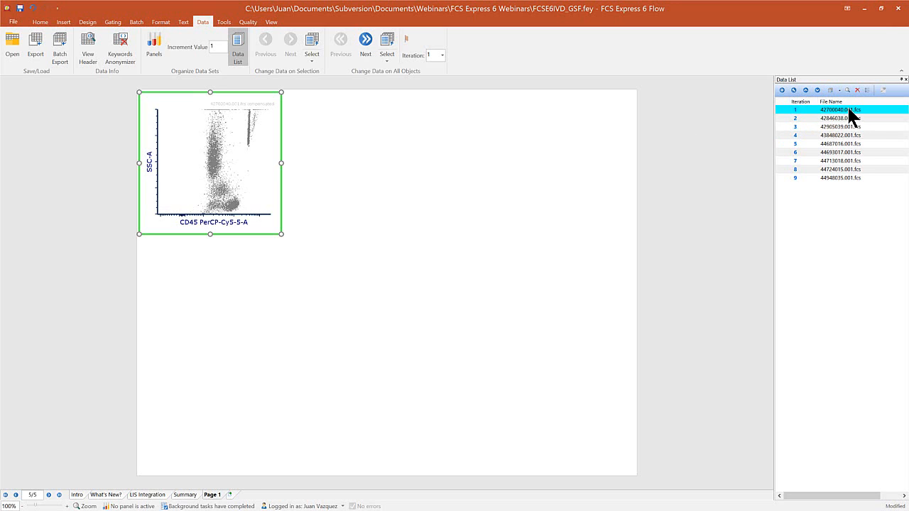
Create Color Dot and Histogram plots from 42700040.001.fcs beside the first plot, with the histogram placed right of the new dot plot.
left_click_drag(840, 110, 286, 96)
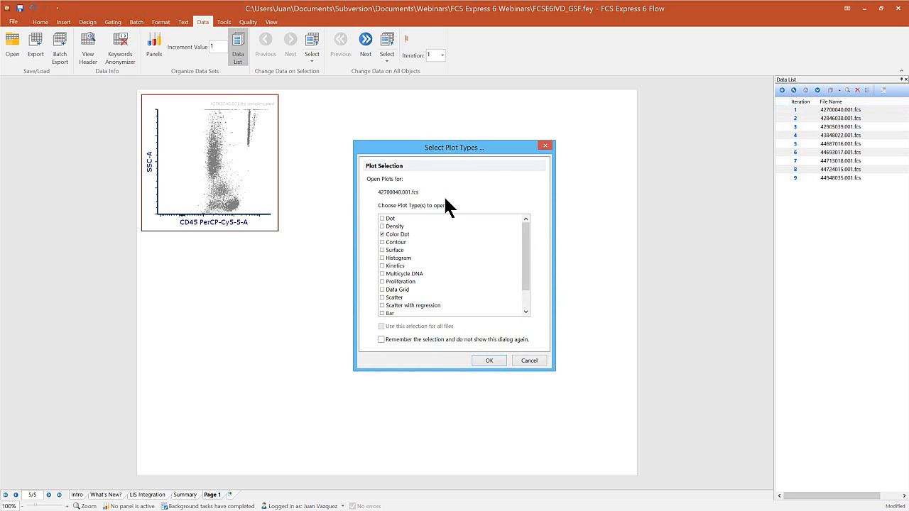
left_click(381, 257)
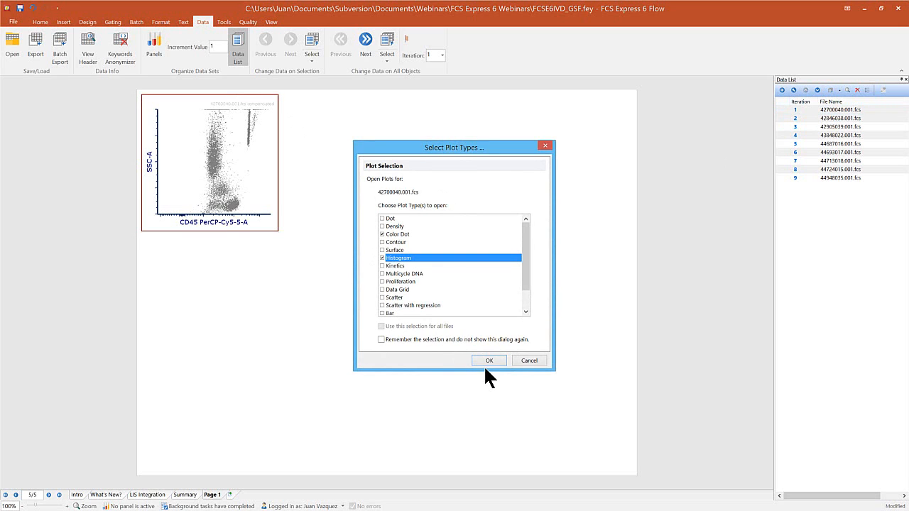
left_click(486, 362)
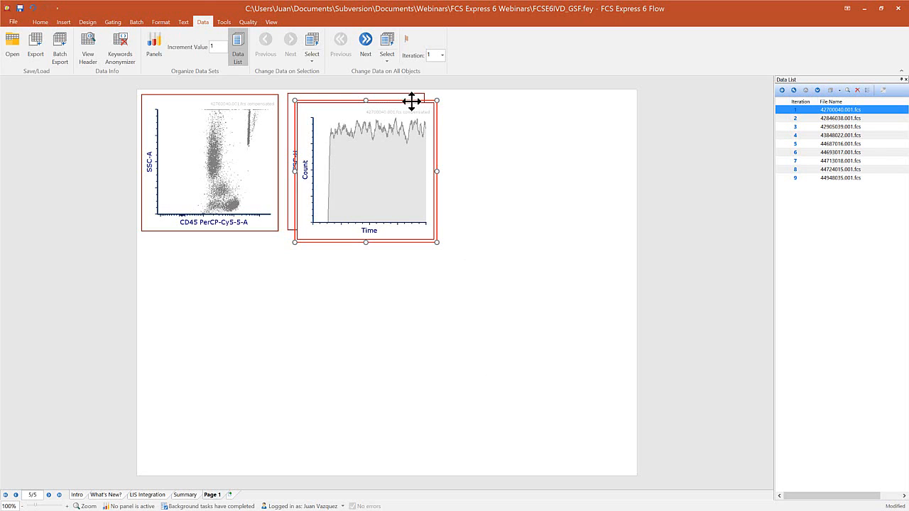
left_click_drag(410, 106, 540, 107)
left_click_drag(554, 91, 547, 96)
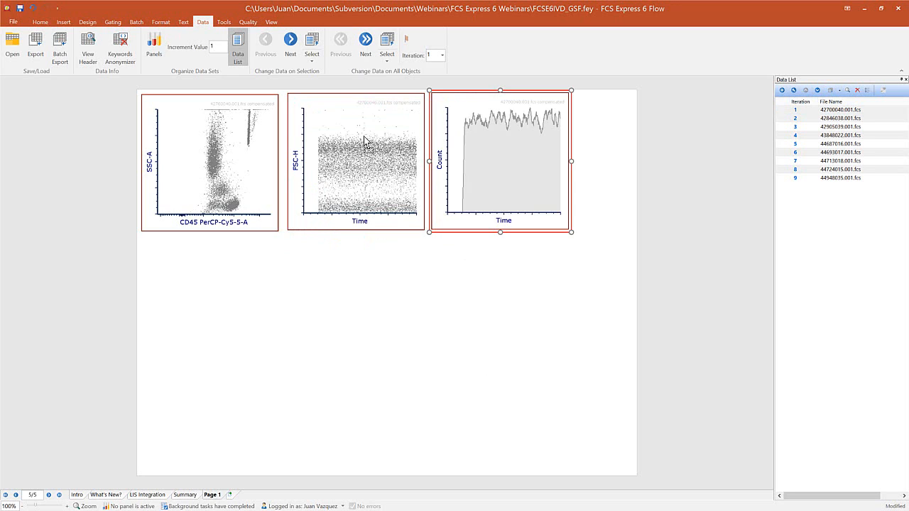
left_click(44, 457)
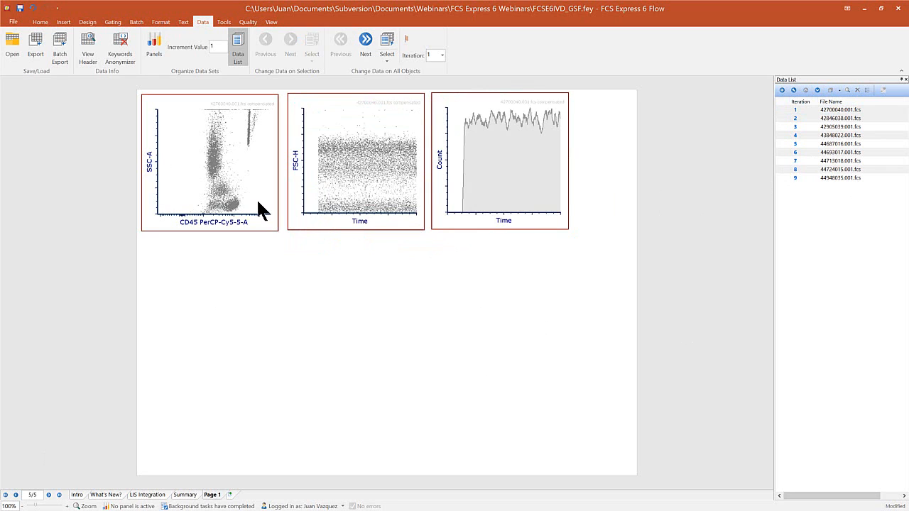
Try auto-hiding and floating the Data List window, and dock it back beside the page.
left_click(65, 22)
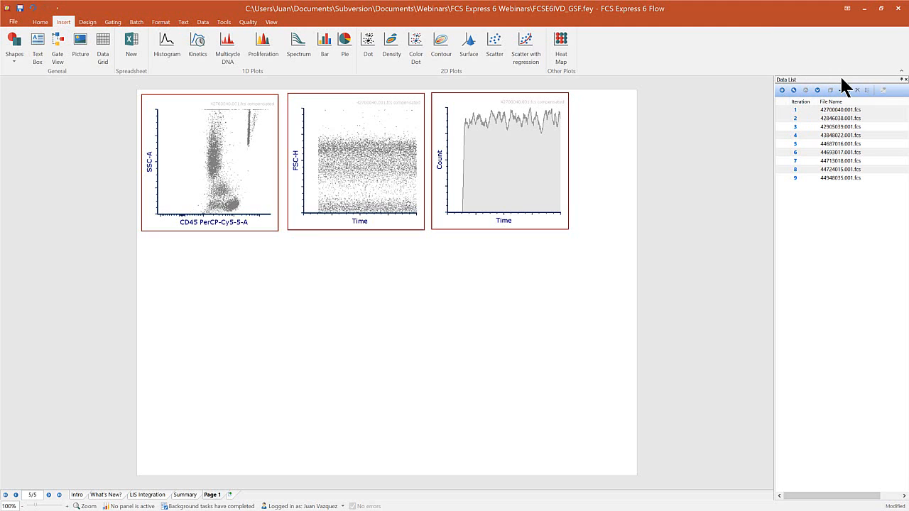
left_click(901, 80)
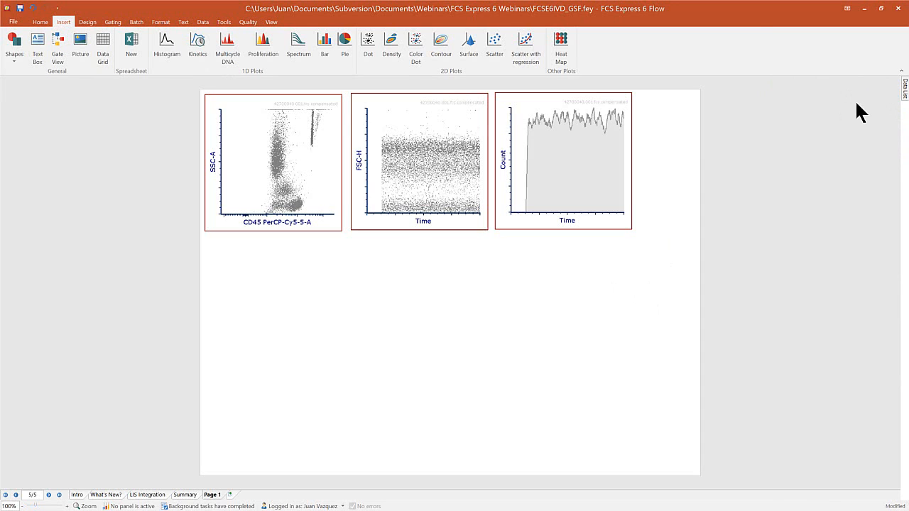
mouse_move(906, 89)
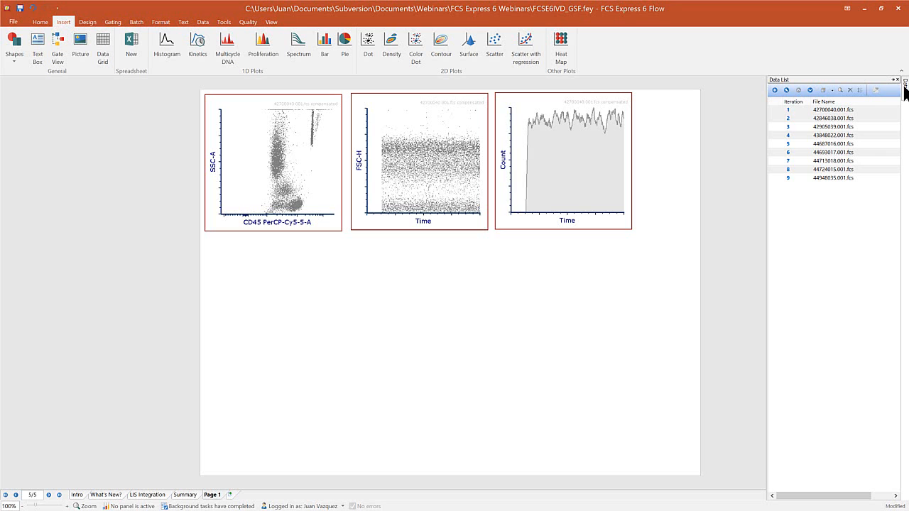
left_click(893, 80)
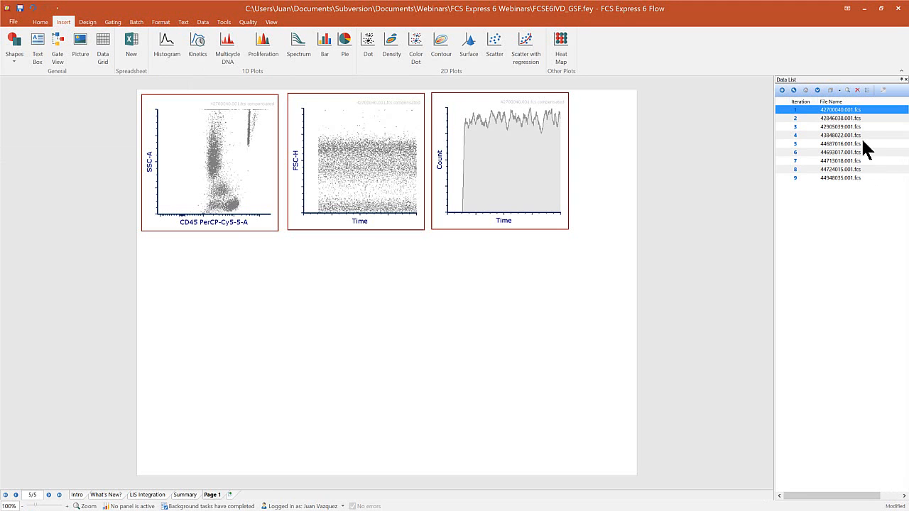
left_click_drag(860, 78, 718, 174)
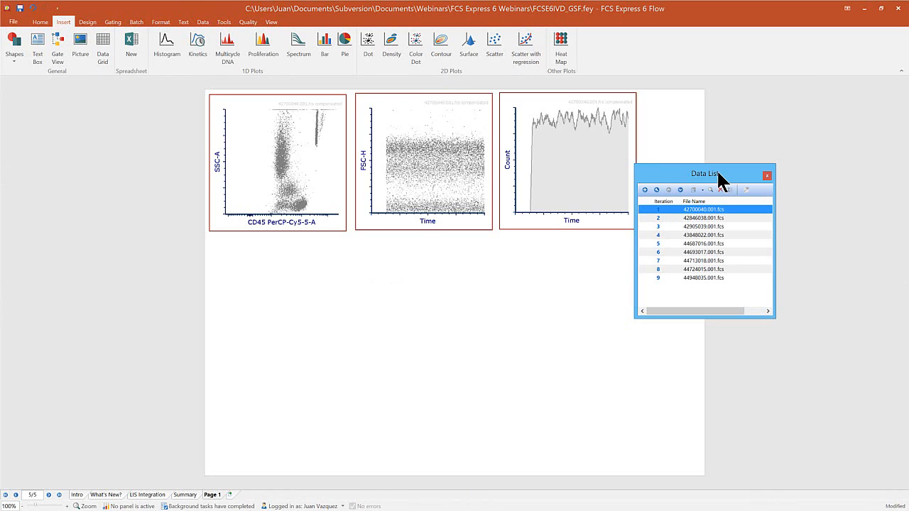
left_click_drag(717, 171, 463, 289)
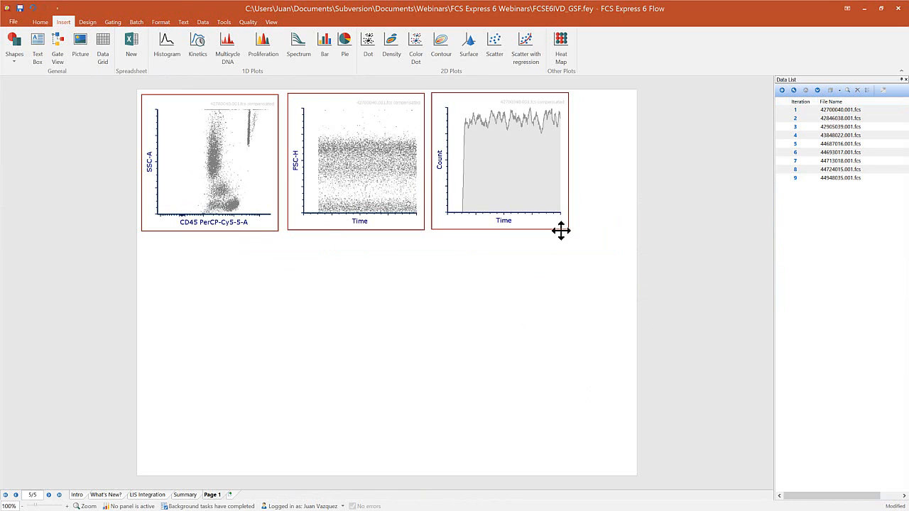
Align the tops of all three plots and distribute them horizontally.
left_click_drag(110, 259, 657, 84)
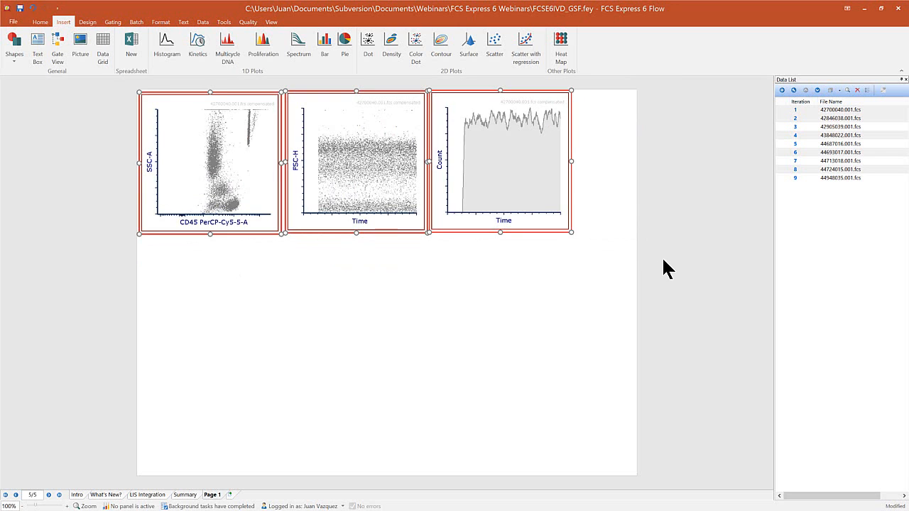
left_click(470, 381)
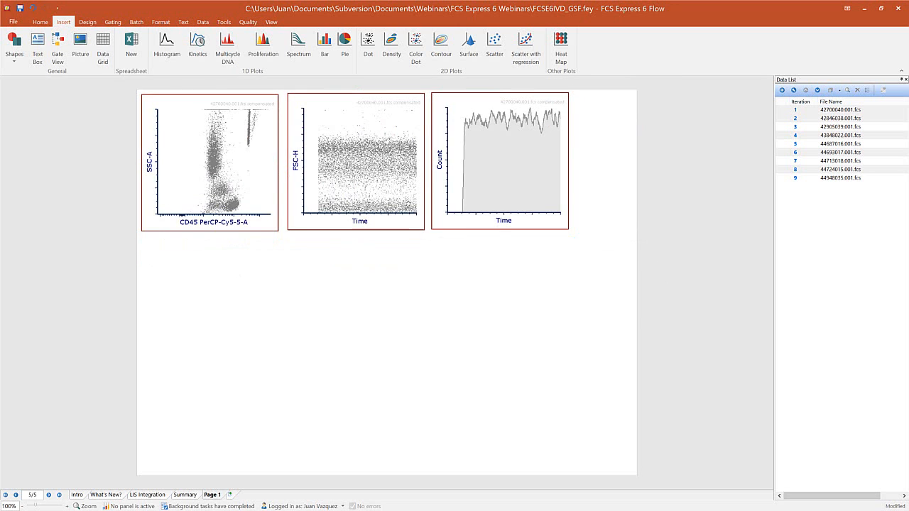
key("ctrl+a")
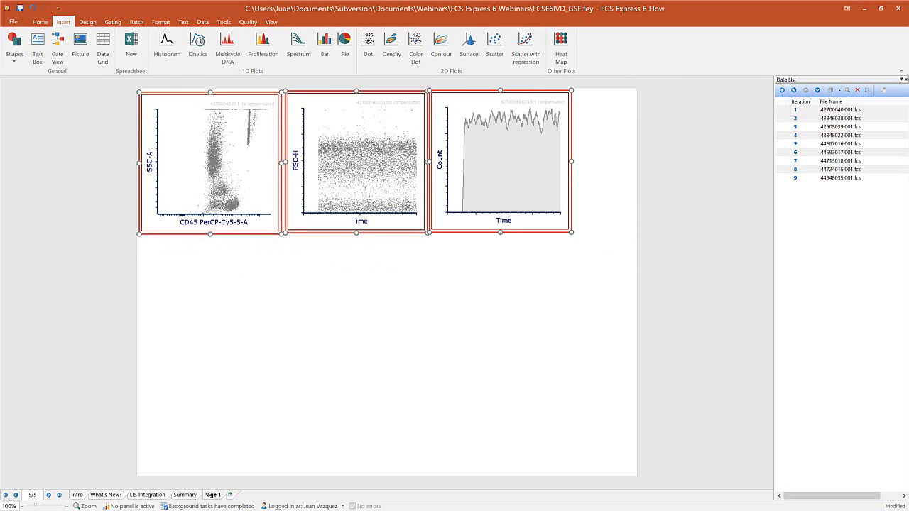
left_click(42, 23)
left_click(303, 46)
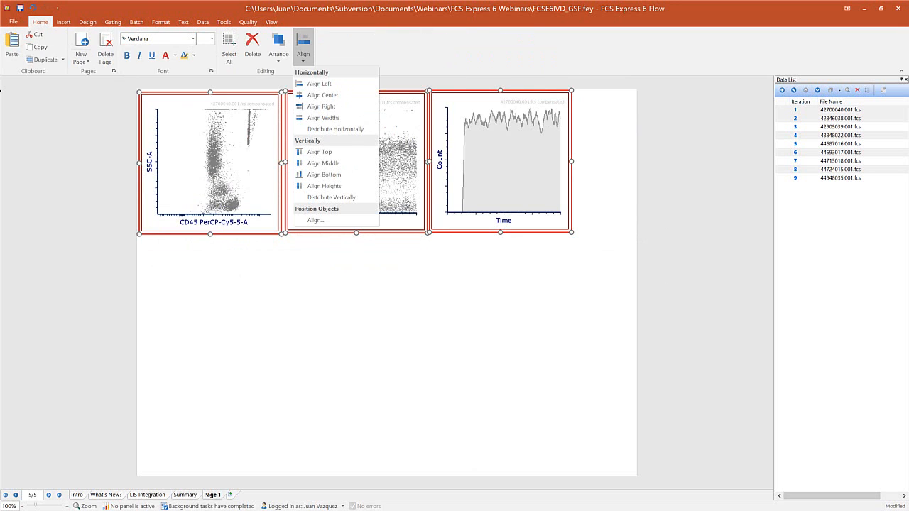
left_click(319, 152)
left_click(303, 51)
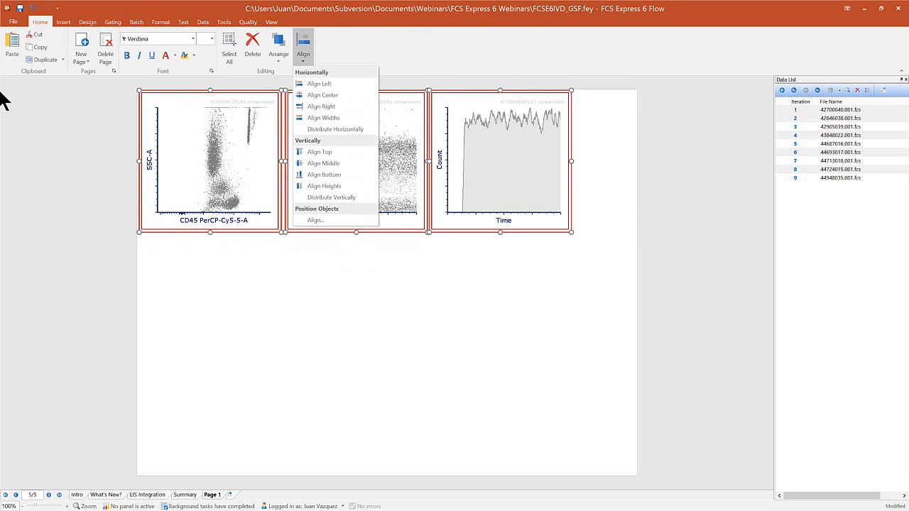
left_click(322, 129)
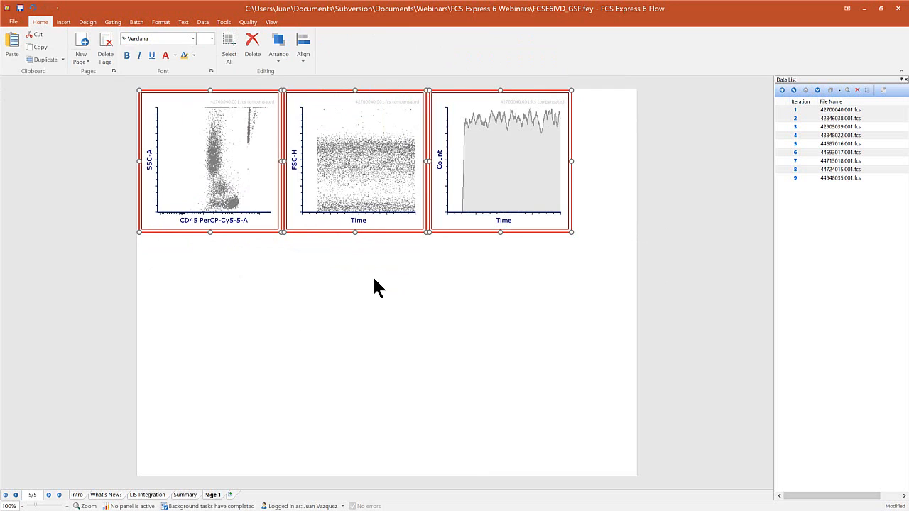
left_click(308, 46)
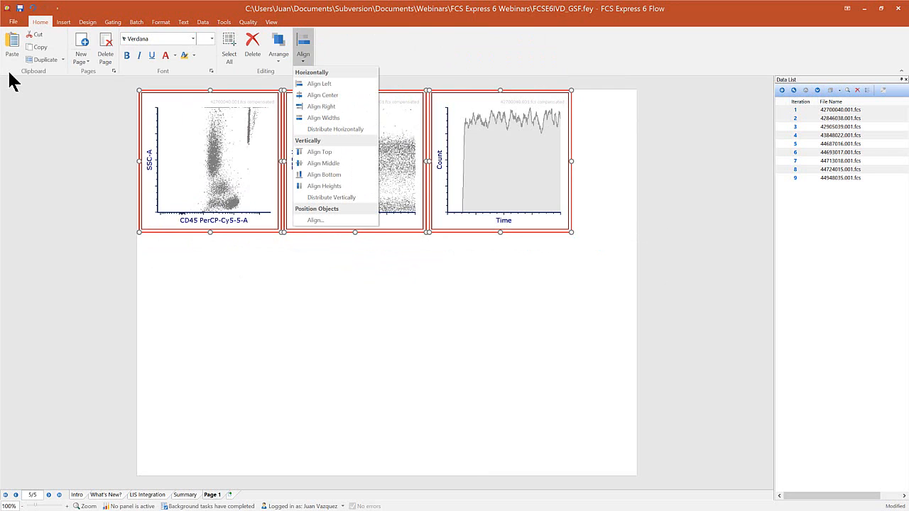
left_click(453, 361)
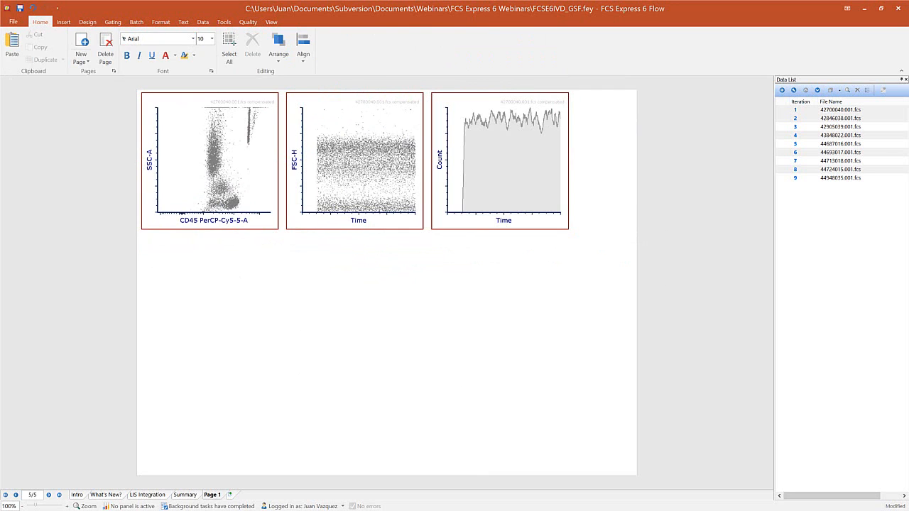
Open the title formatting of the CD45 versus SSC-A plot and clear its header text.
right_click(249, 164)
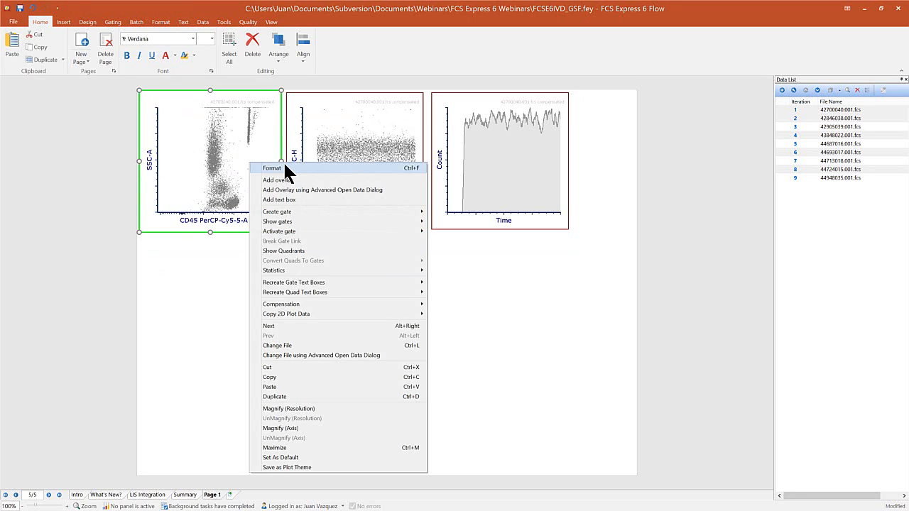
left_click(283, 168)
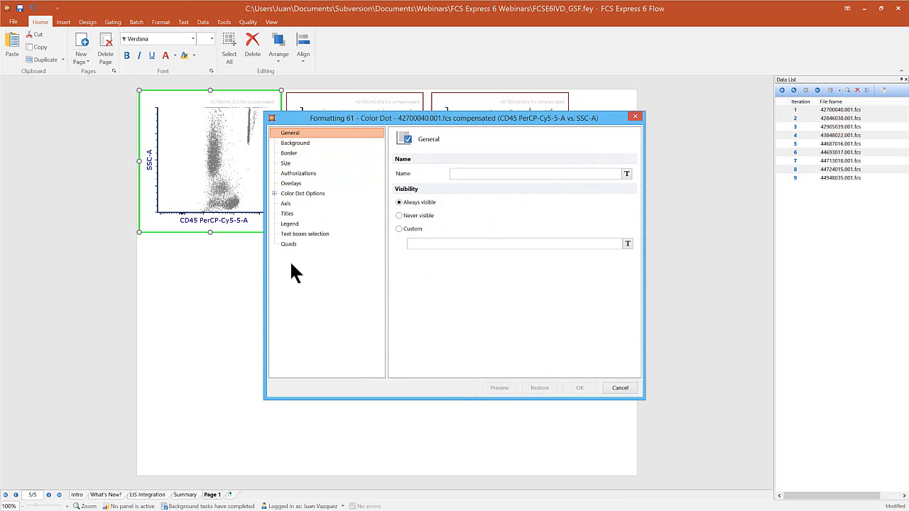
left_click(289, 213)
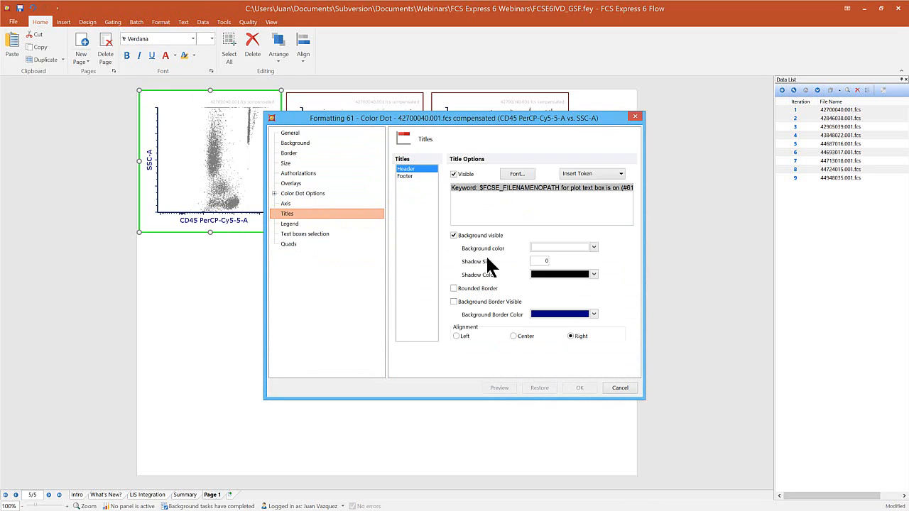
left_click(467, 198)
key("Delete")
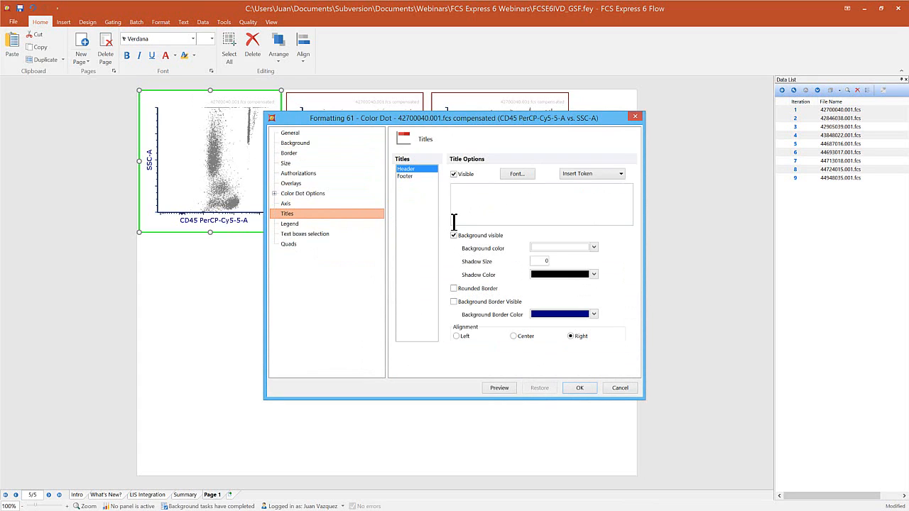
left_click(618, 174)
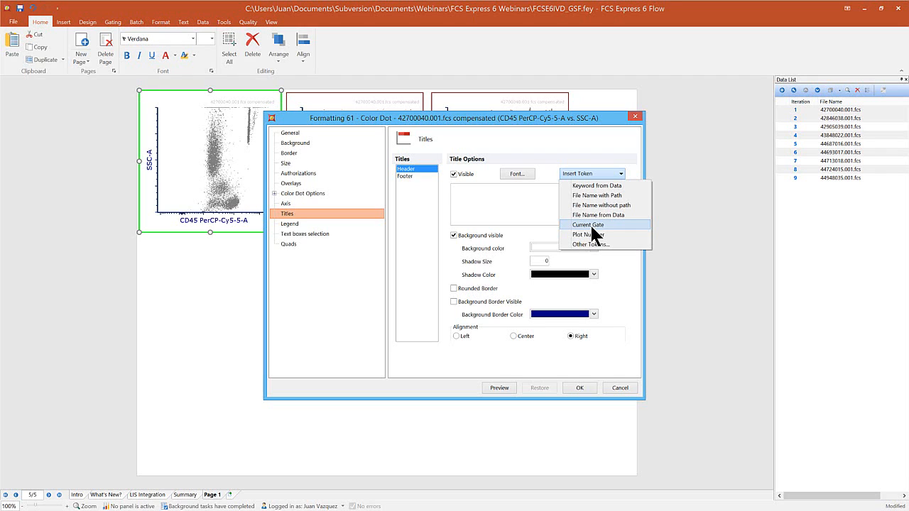
left_click(483, 197)
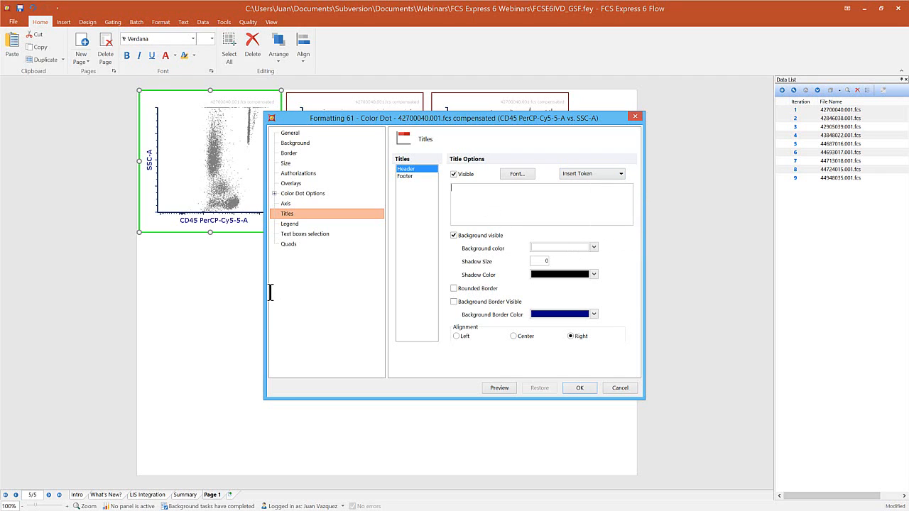
Set the plot's header to "The current gate is" followed by the Current Gate token.
type("This")
key("BackSpace")
key("BackSpace")
key("BackSpace")
type("e current gate is")
left_click(619, 181)
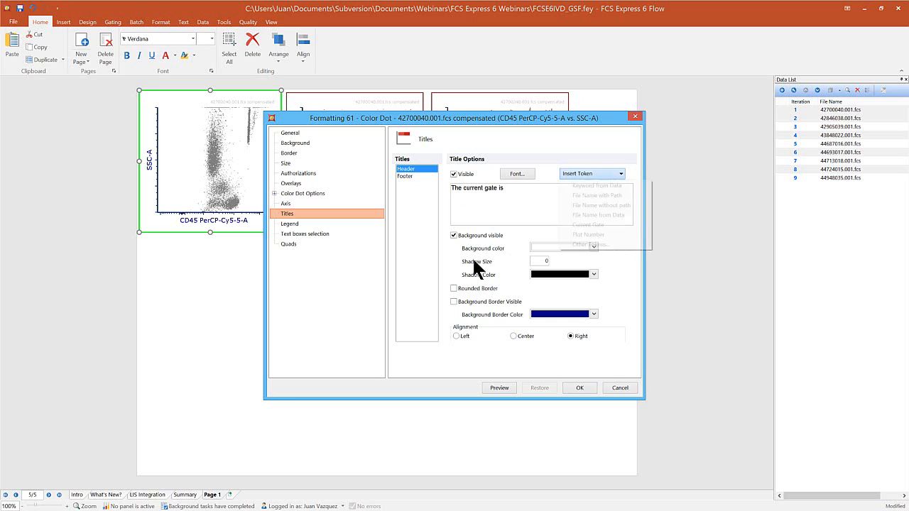
left_click(600, 225)
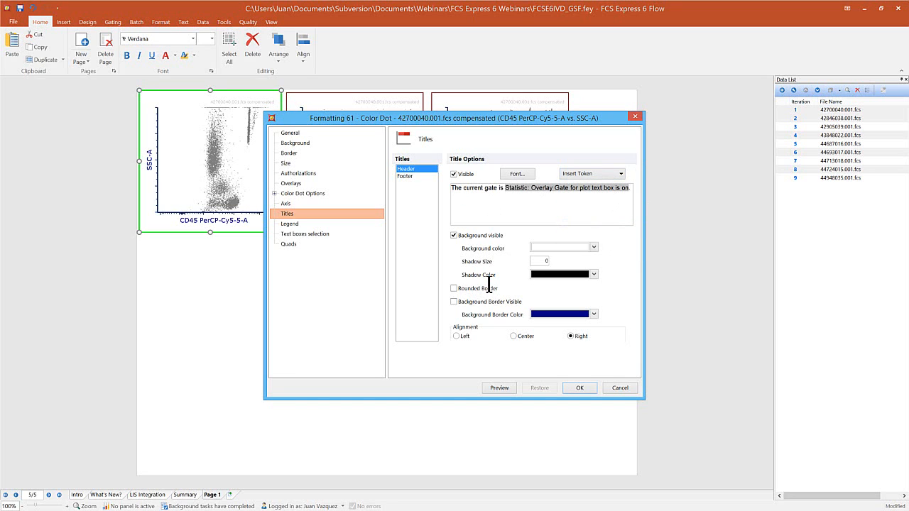
Set the header font of the CD45 versus SSC-A plot to black, size 9, and apply the title formatting.
left_click(454, 235)
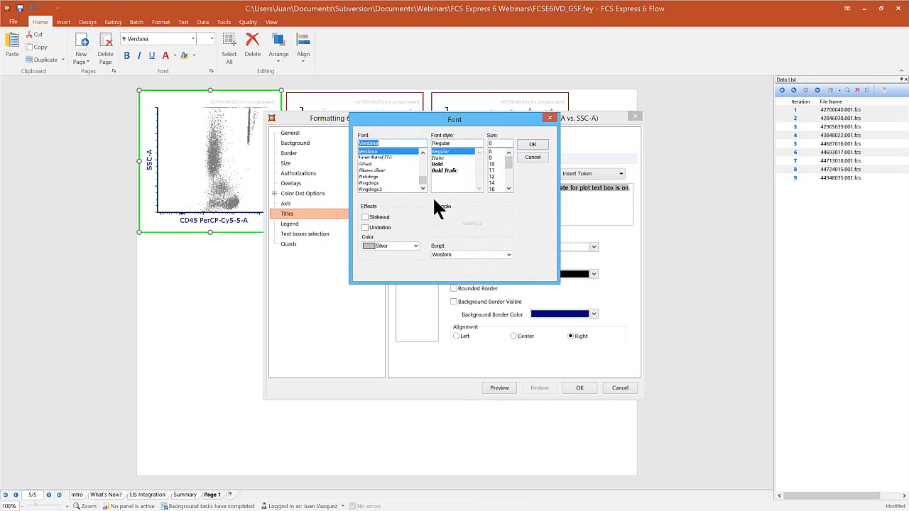
left_click(416, 246)
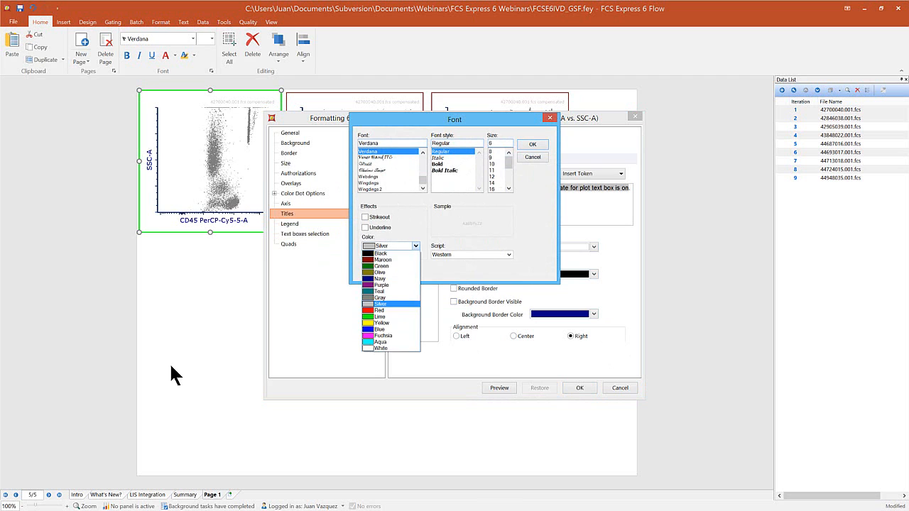
left_click(380, 254)
left_click(494, 158)
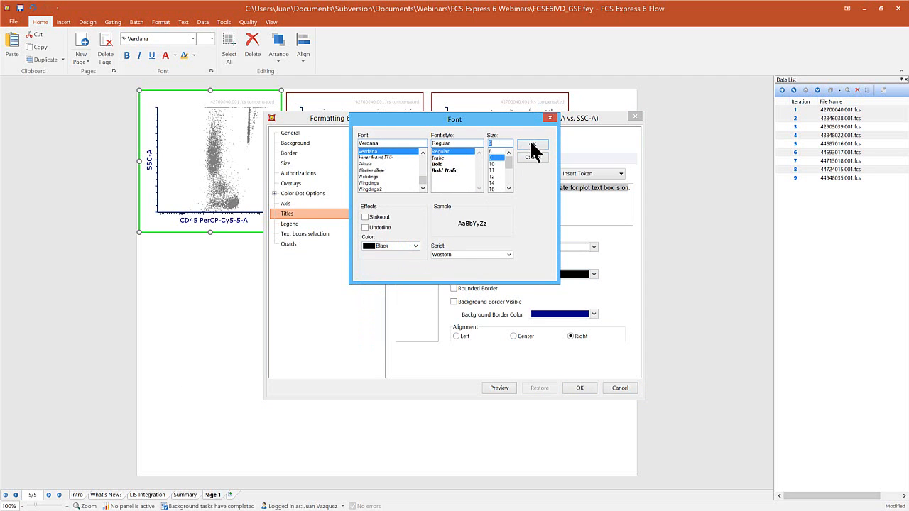
left_click(532, 146)
left_click(499, 389)
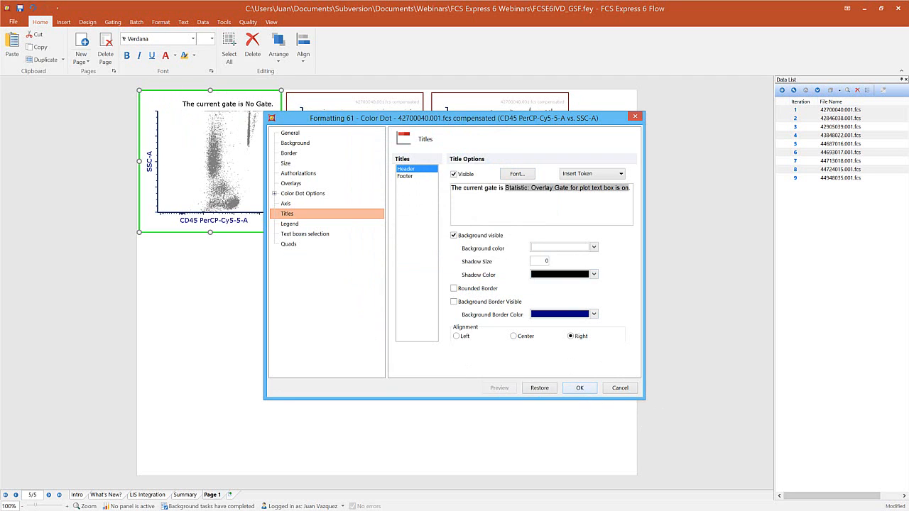
left_click(579, 388)
left_click(513, 413)
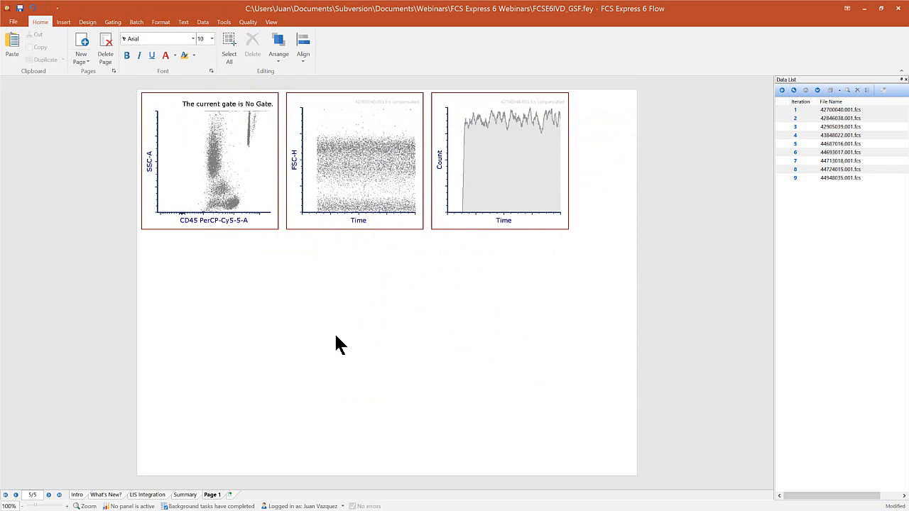
Select both Time plots together and open their title formatting.
left_click_drag(254, 257, 697, 40)
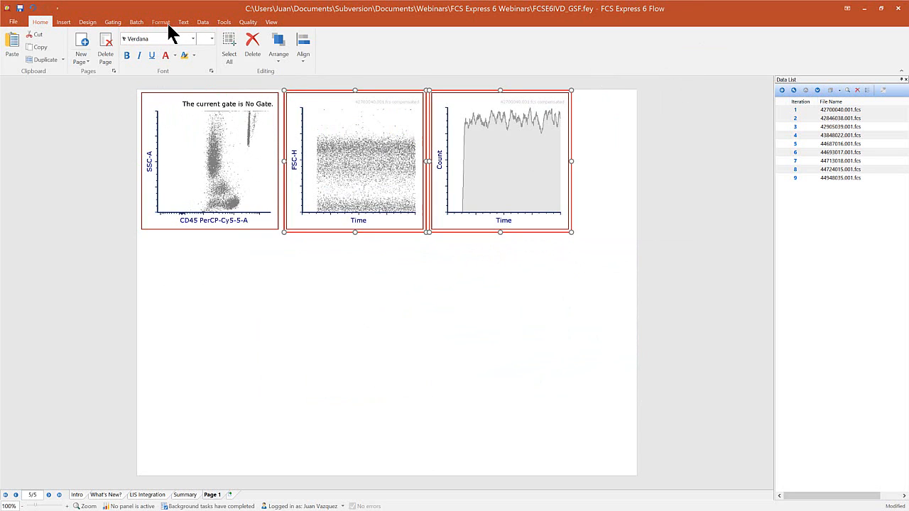
left_click(167, 24)
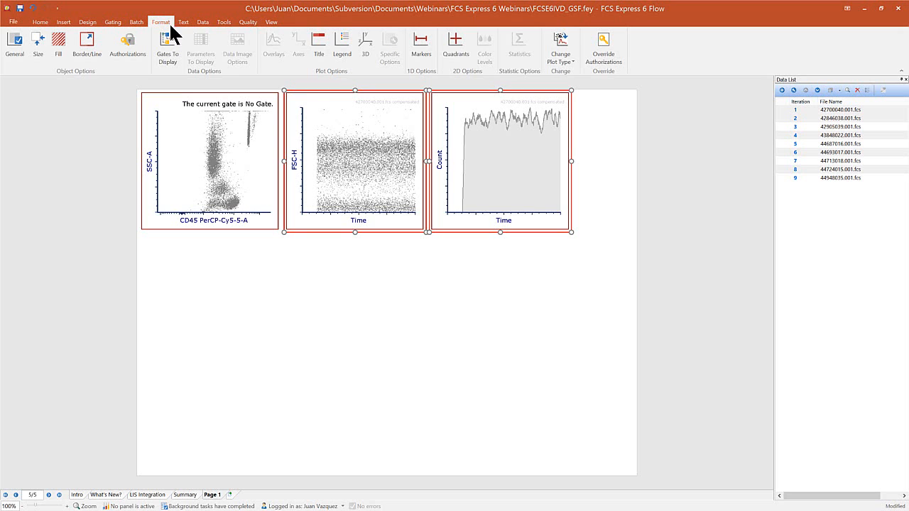
left_click(323, 57)
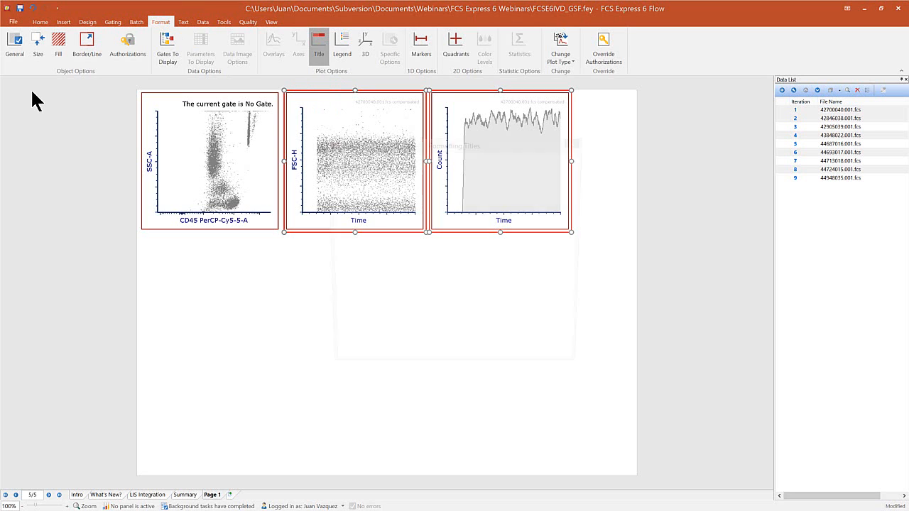
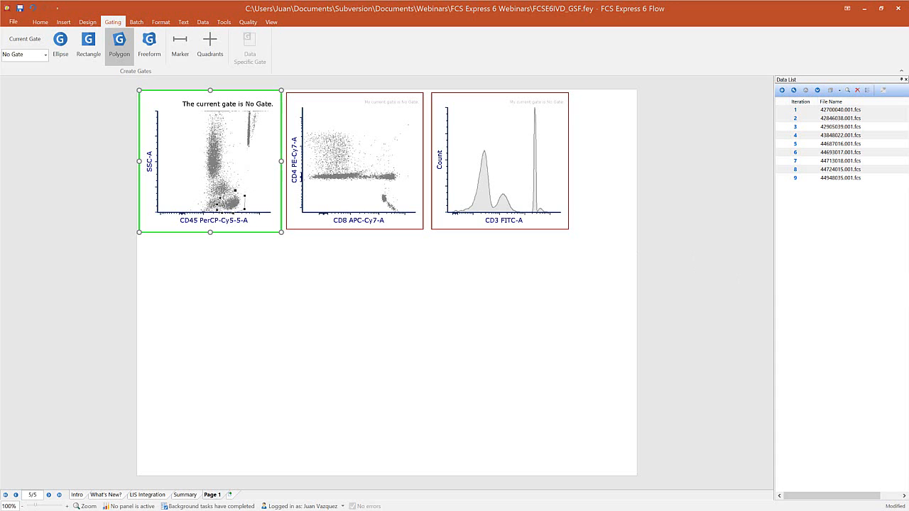
Create the polygon gate around the low SSC-A cluster as a red gate named Lymphs, emphasized on plots.
left_click_drag(521, 166, 473, 103)
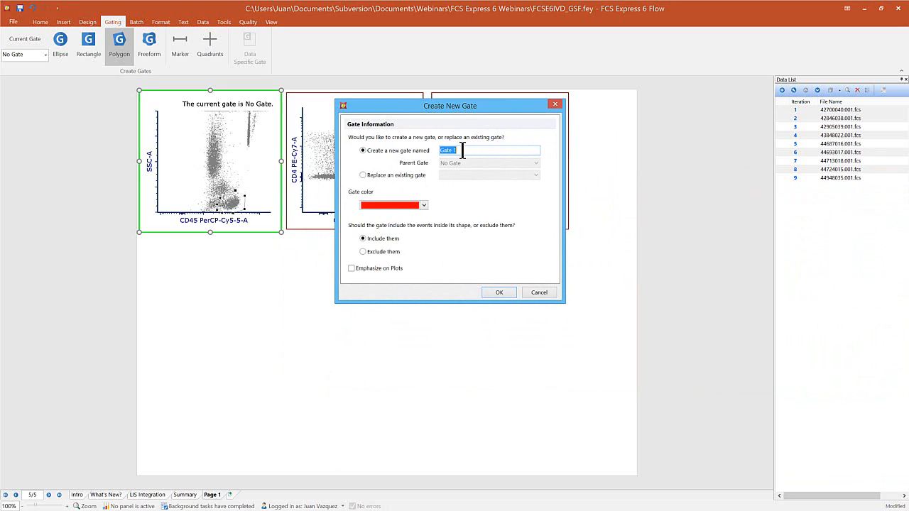
type("Lympoho")
key("BackSpace")
key("BackSpace")
type("h")
key("BackSpace")
key("BackSpace")
type("hs")
key("alt+Down")
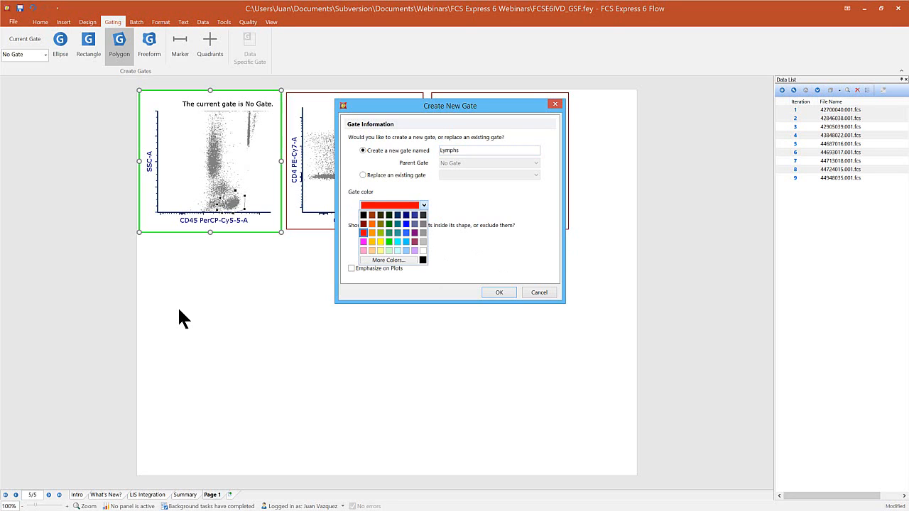
left_click(412, 280)
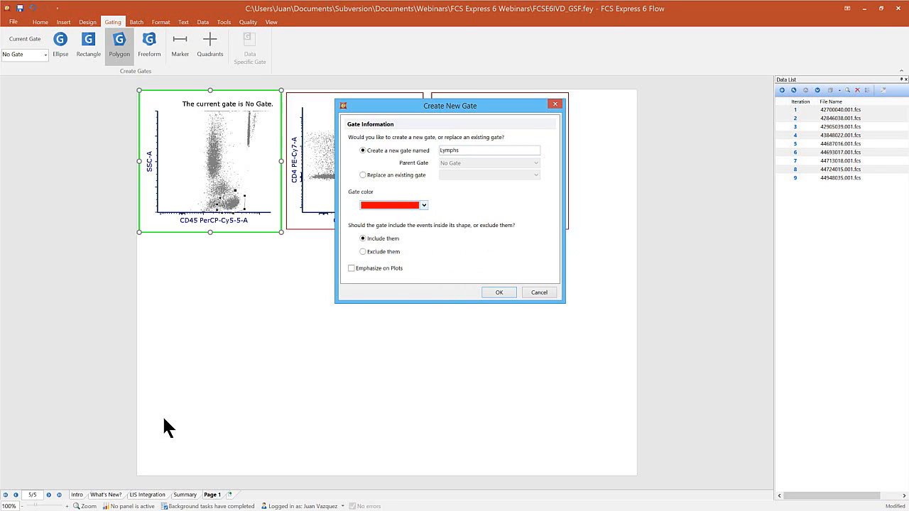
left_click(350, 269)
left_click(499, 294)
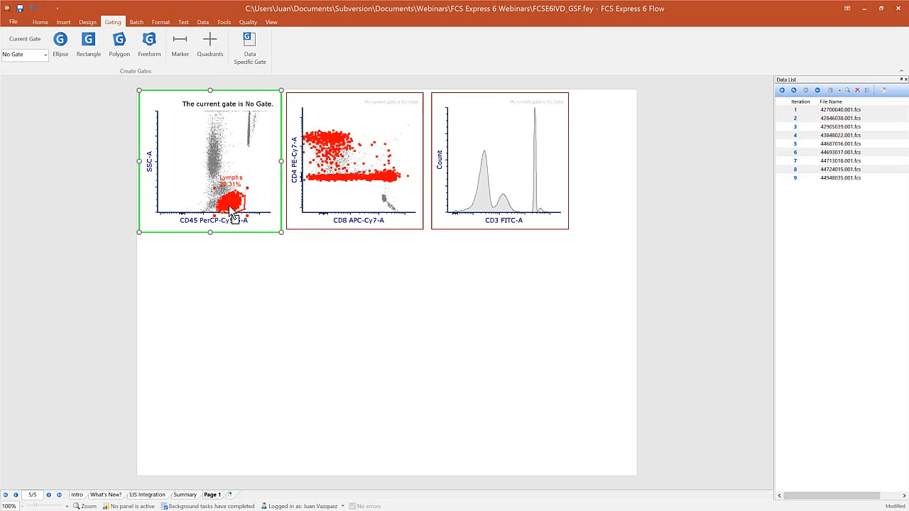
Shift the polygon Lymphs gate slightly and maximize the CD45 versus SSC-A plot.
mouse_move(233, 204)
left_mouse_down()
mouse_move(200, 145)
mouse_move(213, 117)
mouse_move(256, 131)
mouse_move(245, 159)
mouse_move(249, 204)
mouse_move(240, 217)
mouse_move(238, 209)
left_mouse_up()
left_click(251, 260)
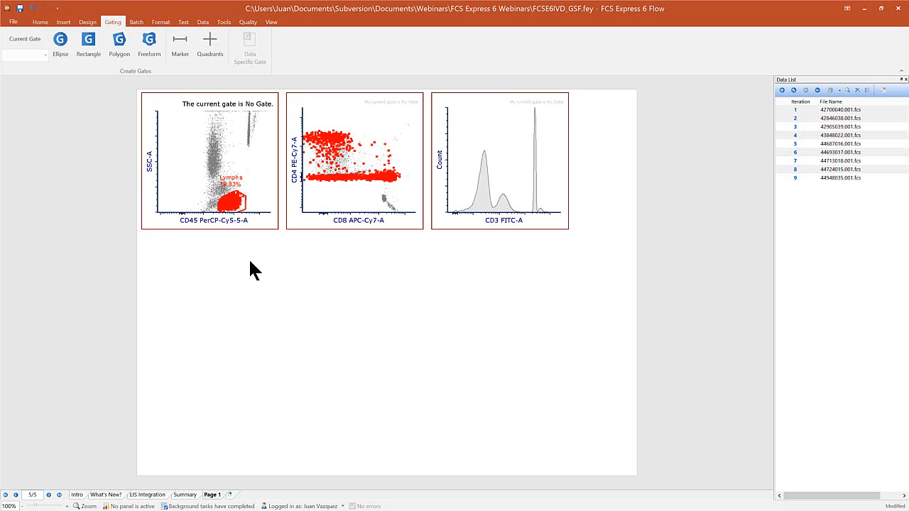
right_click(182, 157)
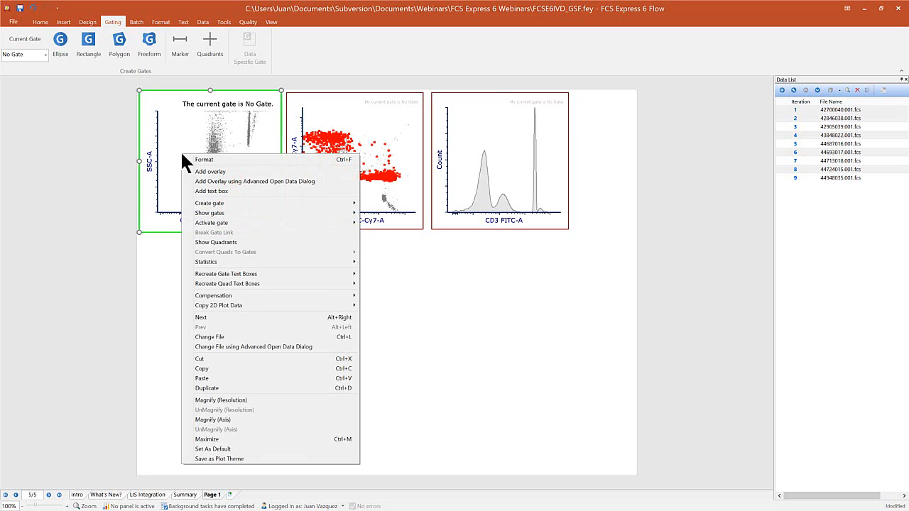
left_click(231, 438)
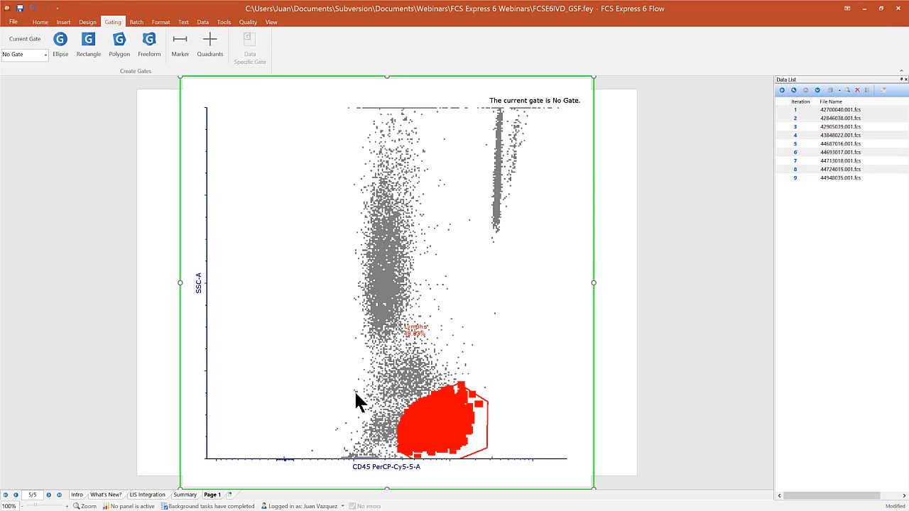
Draw an ellipse gate around the lymphocyte cluster and use it to replace the existing Lymphs gate.
left_click(61, 45)
left_click_drag(398, 402, 501, 465)
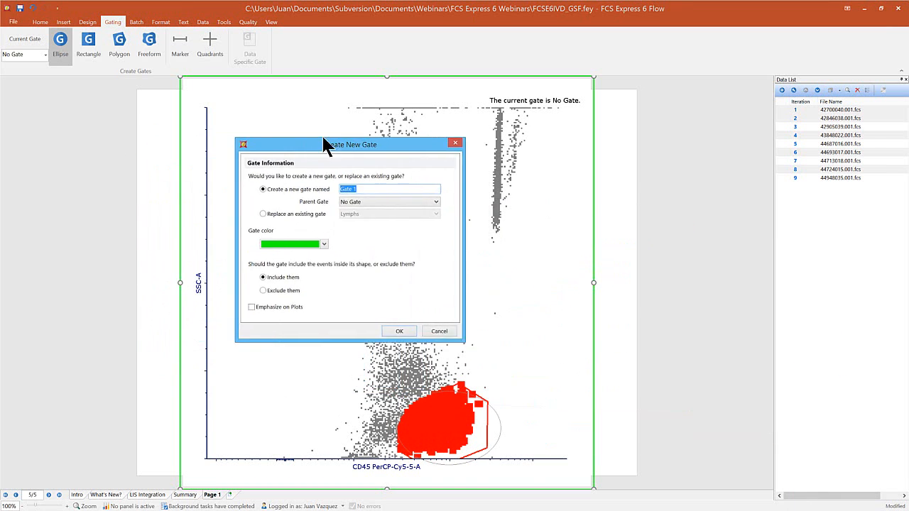
left_click(380, 188)
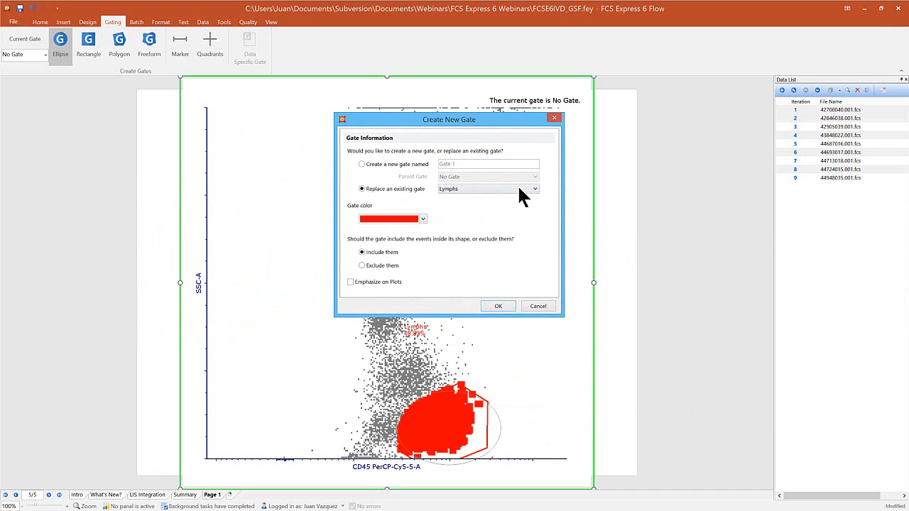
left_click(536, 190)
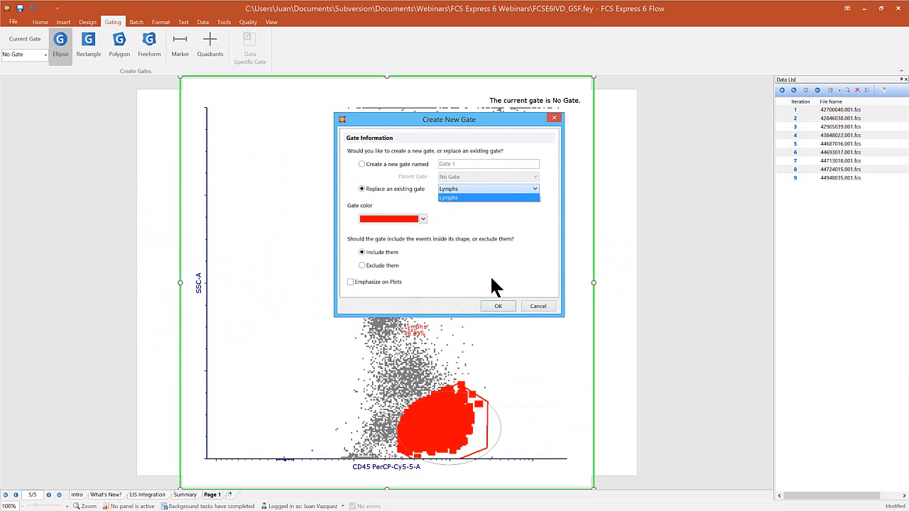
left_click(506, 307)
left_click(498, 307)
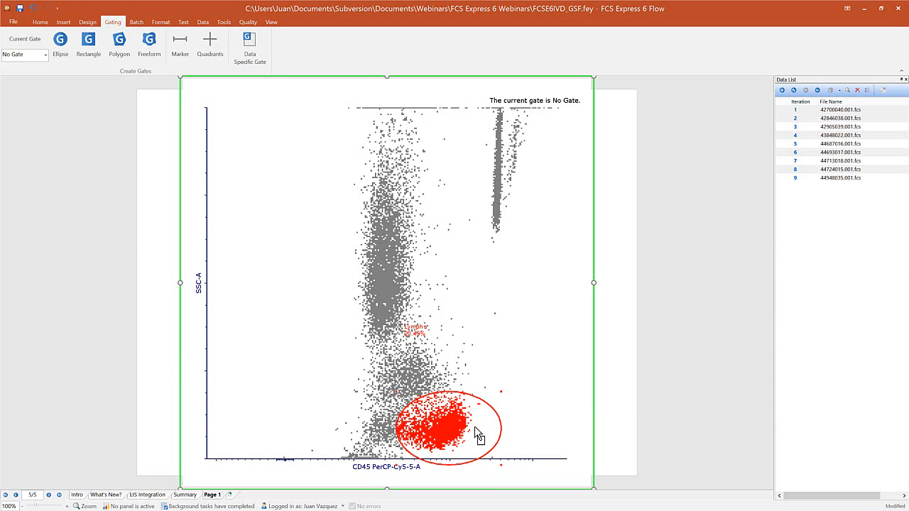
Restore the maximized plot to its normal size and shift the elliptical Lymphs gate slightly.
right_click(534, 343)
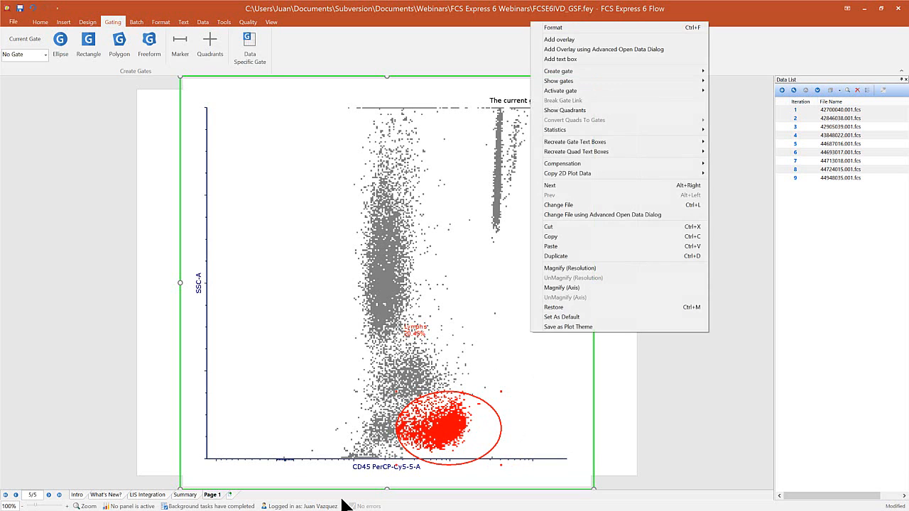
left_click(553, 306)
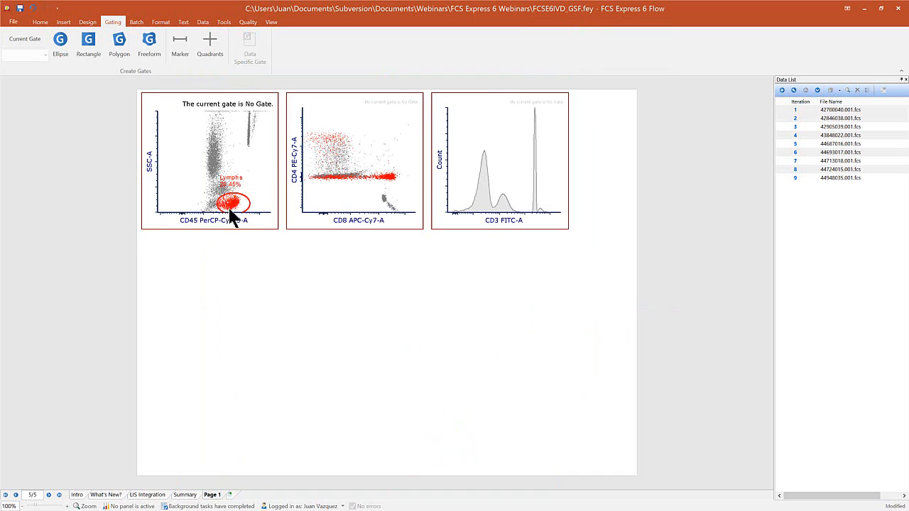
mouse_move(230, 208)
left_mouse_down()
mouse_move(237, 201)
mouse_move(232, 154)
mouse_move(246, 161)
mouse_move(201, 189)
mouse_move(227, 208)
left_mouse_up()
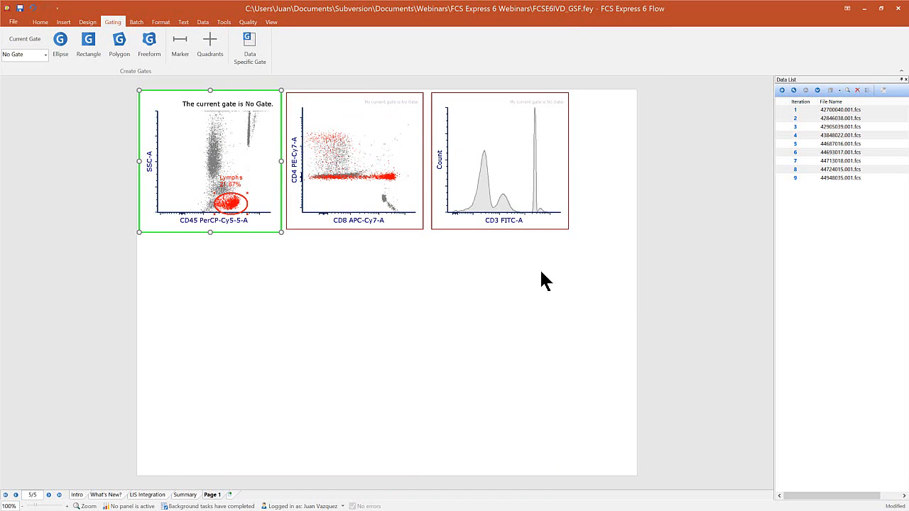
Set the current gate of the CD8 versus CD4 plot to Lymphs.
key("Tab")
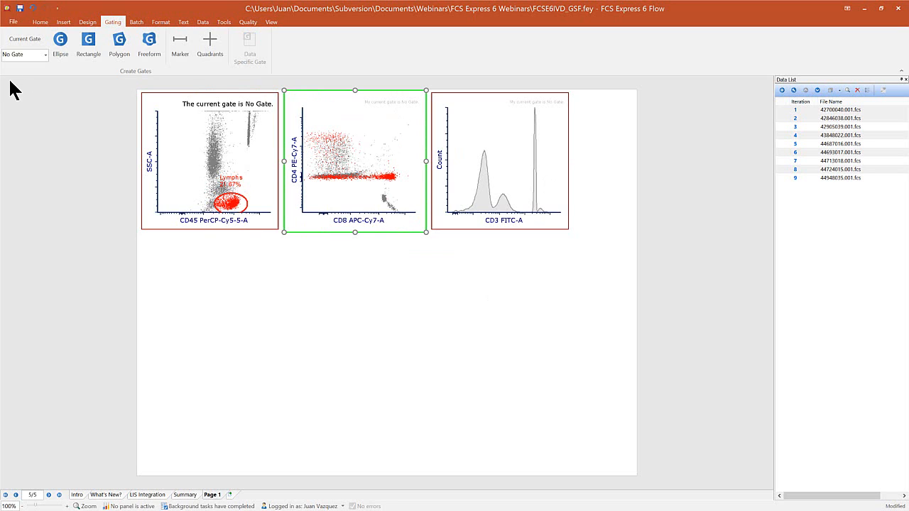
left_click(44, 54)
left_click(15, 74)
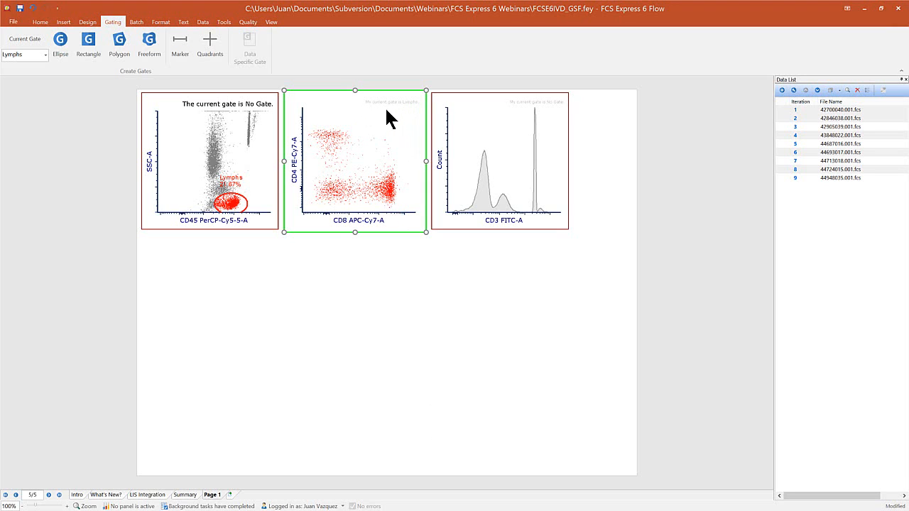
left_click(393, 344)
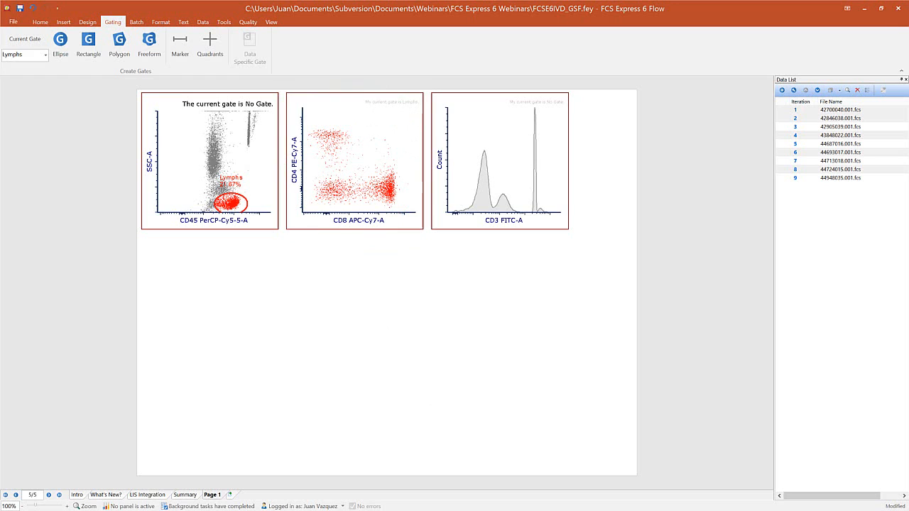
Apply the Lymphs gate from the CD45 versus SSC-A plot to the CD3 FITC-A histogram.
left_click(235, 209)
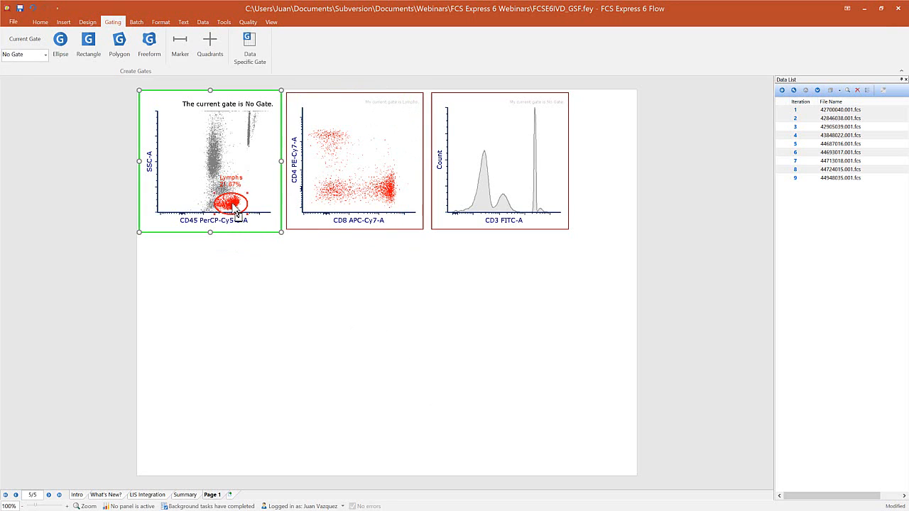
left_click_drag(240, 195, 497, 164)
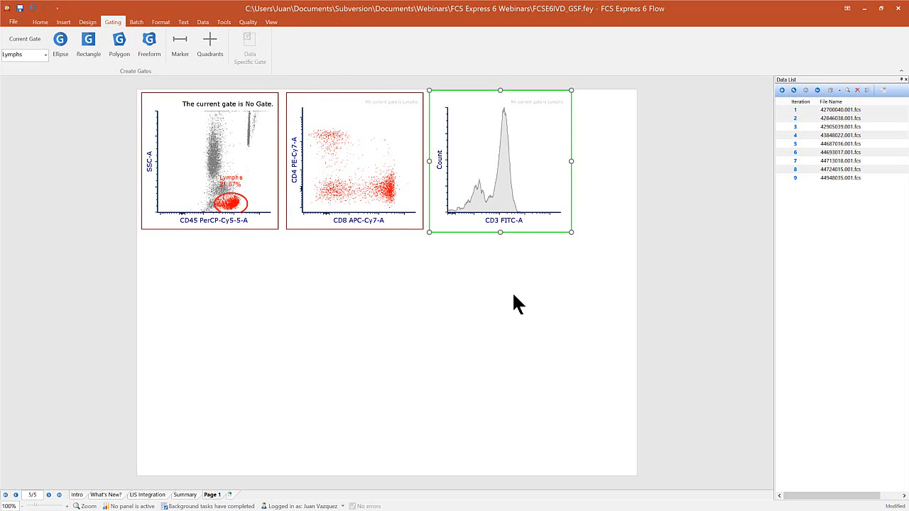
left_click(306, 297)
Create a Lymphs-gated plot below the CD45 plot, with CD19 APC-A on the X axis and CD16+56 PE-A on the Y axis.
left_click(238, 203)
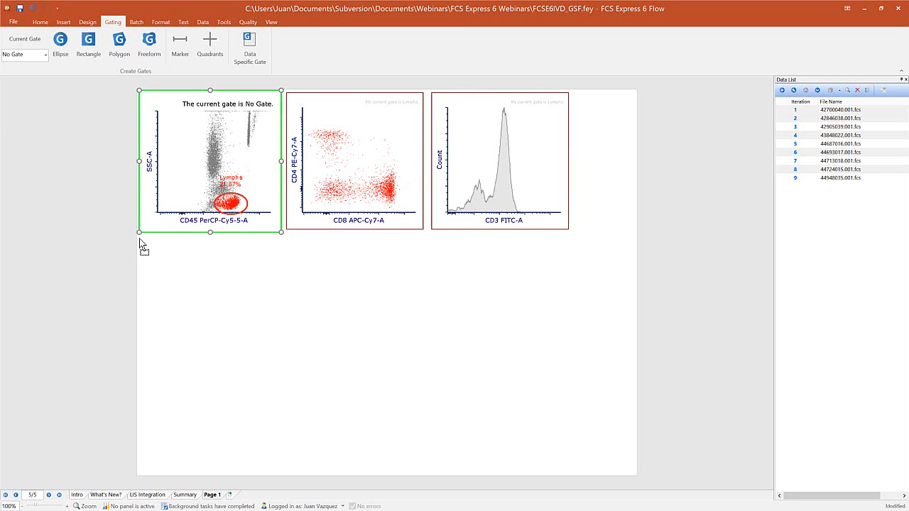
left_click_drag(140, 245, 140, 245)
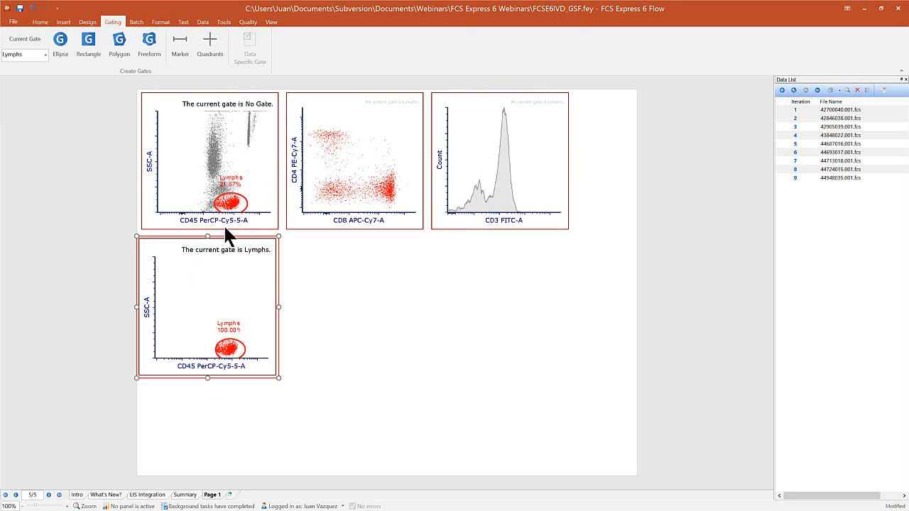
left_click(212, 367)
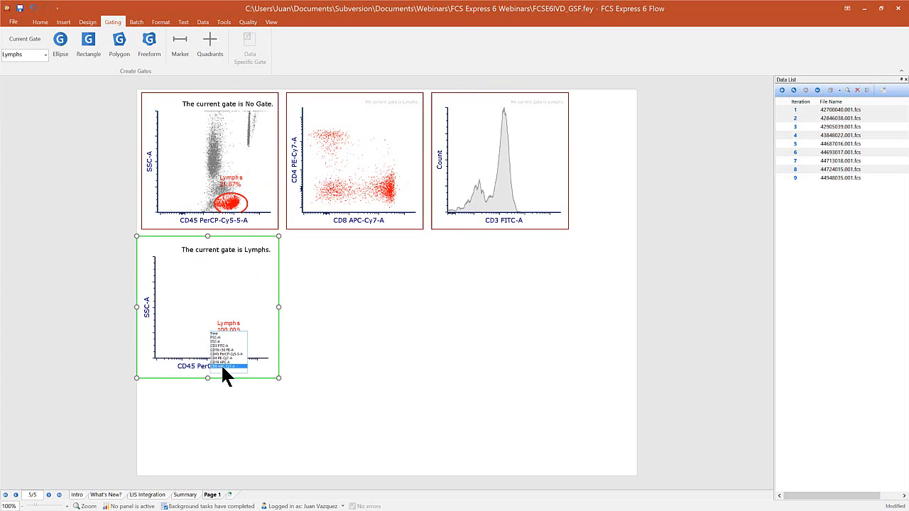
left_click(223, 363)
left_click(147, 313)
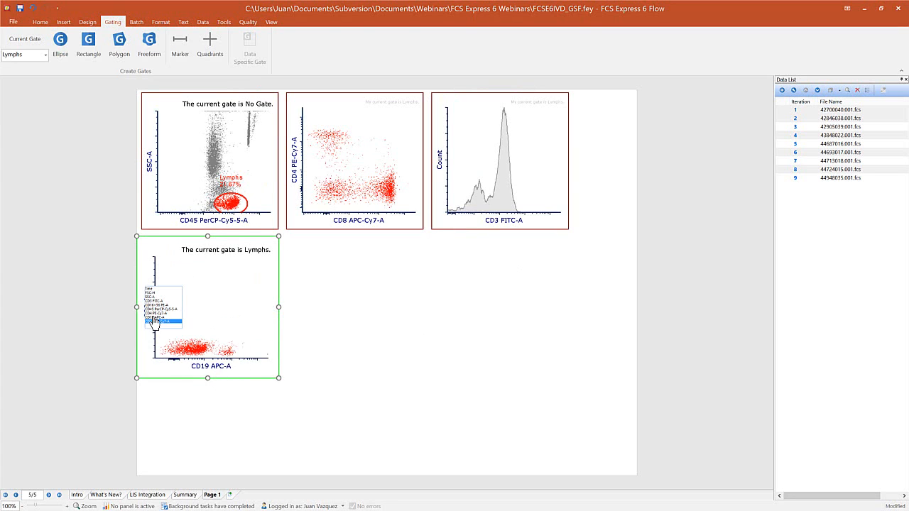
left_click(158, 305)
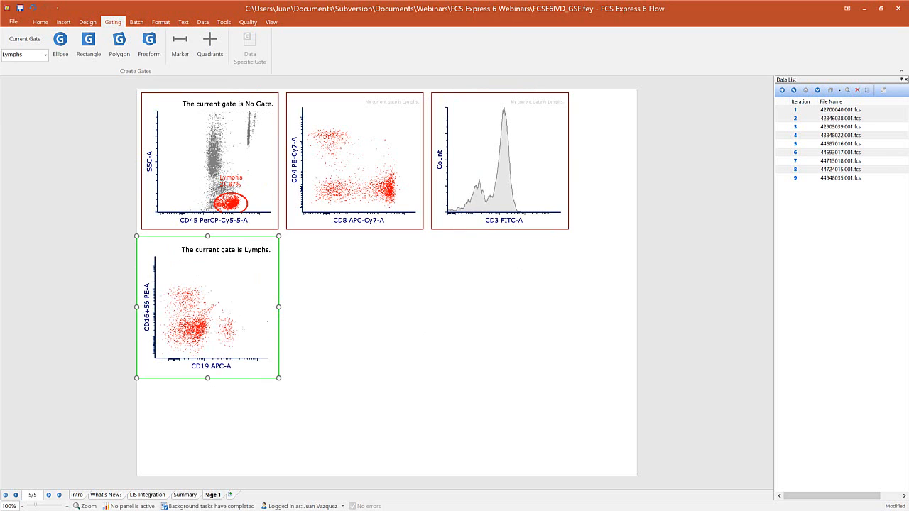
left_click(115, 484)
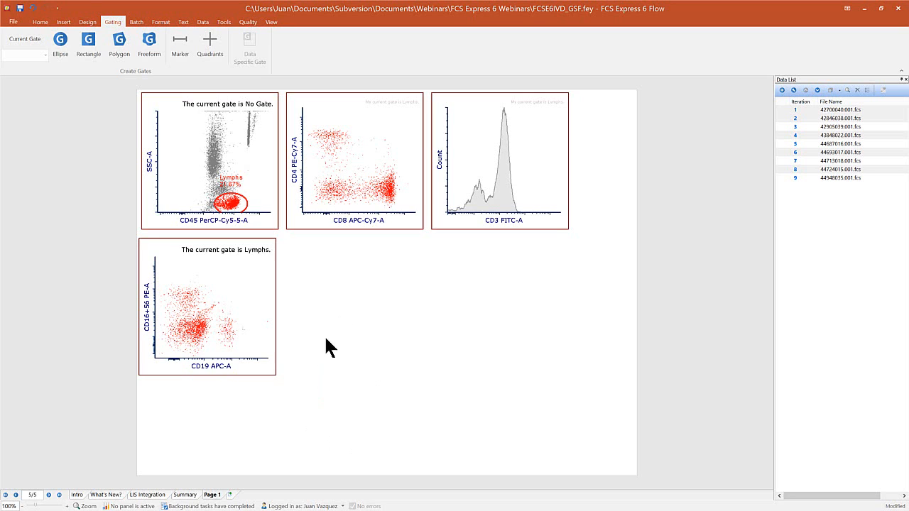
Draw a freeform gate around the CD8-positive cluster and a rectangular gate around the CD4-positive cluster in the CD8 versus CD4 plot.
left_click(149, 44)
left_click_drag(402, 172, 371, 195)
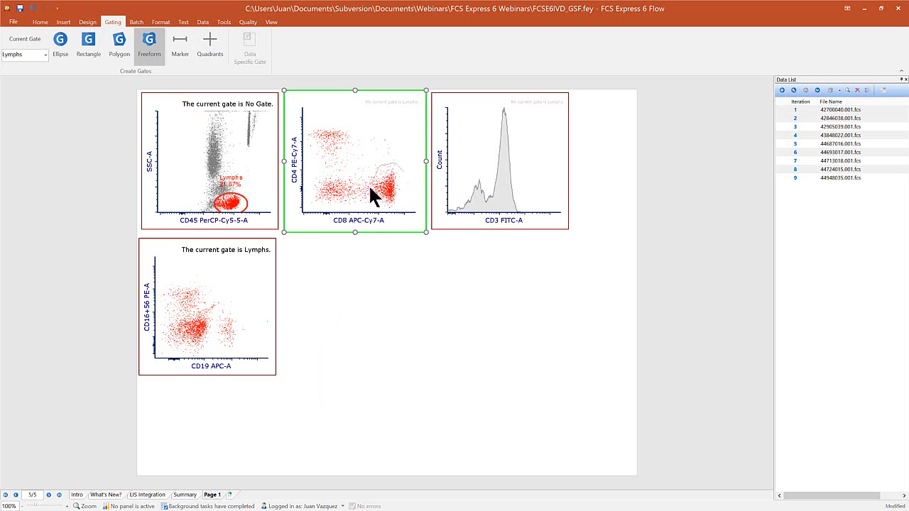
key("Escape")
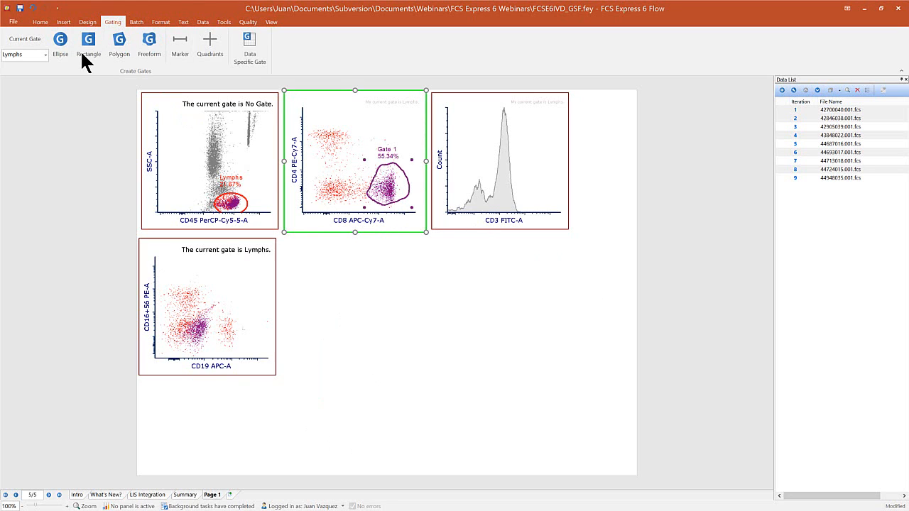
left_click_drag(357, 166, 288, 100)
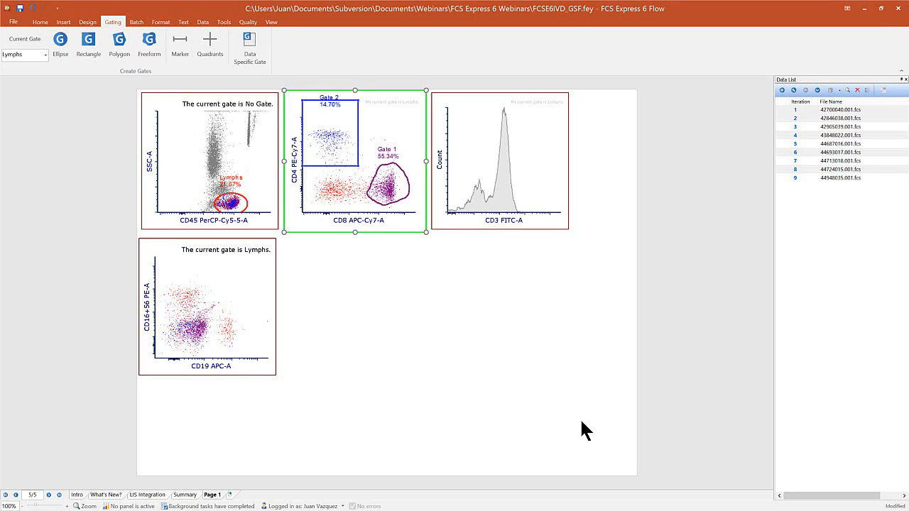
left_click(115, 291)
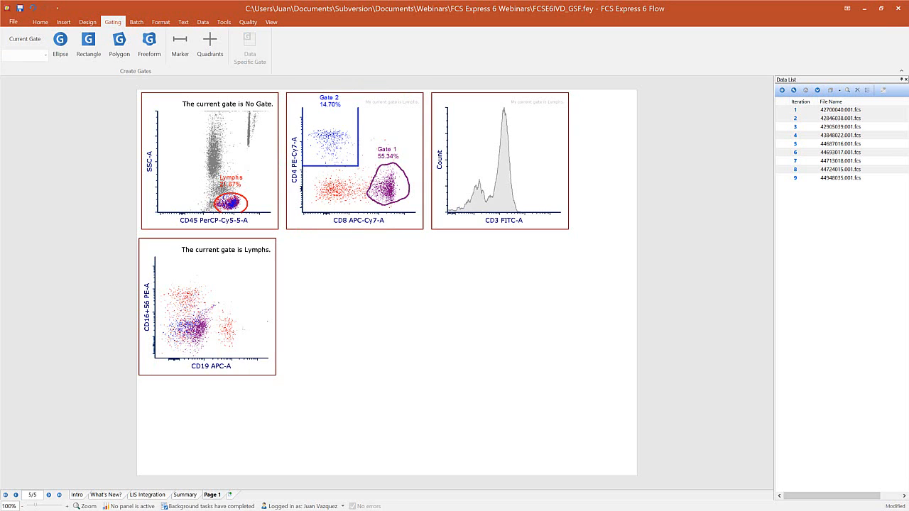
Insert a gate view beside the CD19 versus CD16+56 plot and expand its Lymphs branch.
left_click(63, 22)
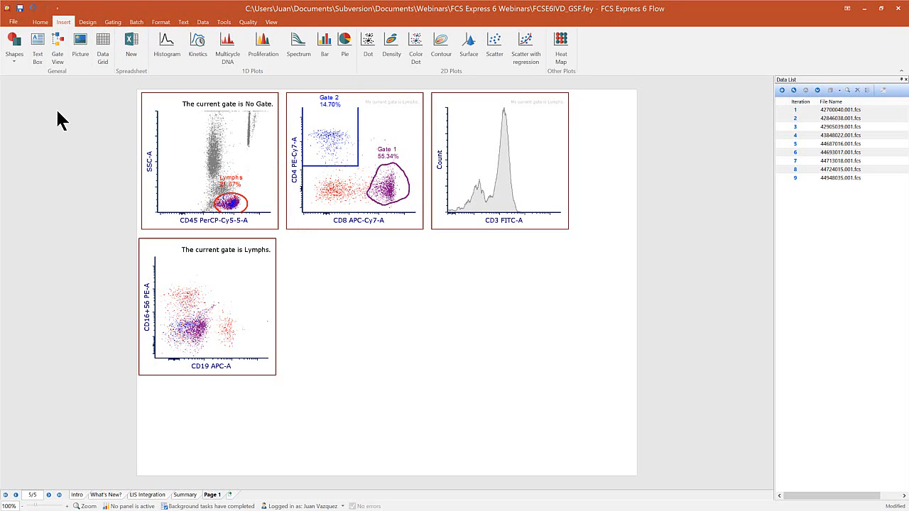
left_click(57, 49)
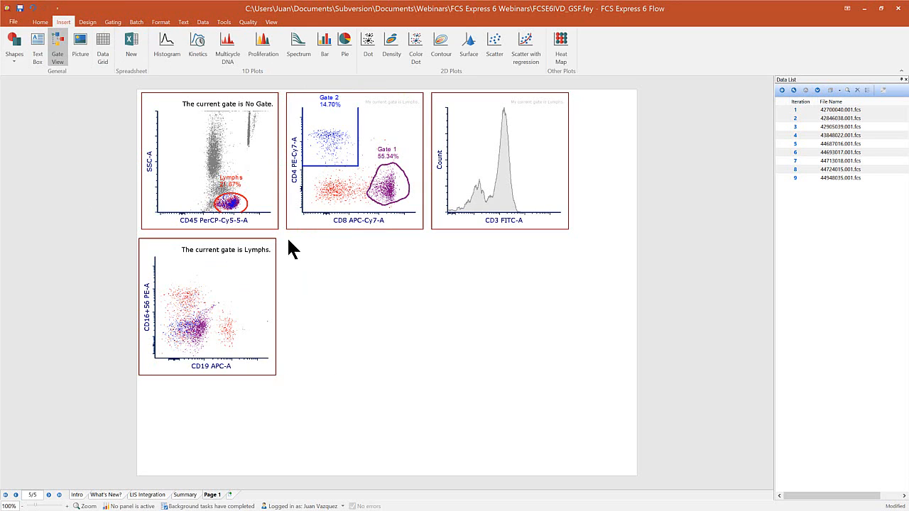
left_click_drag(288, 238, 423, 330)
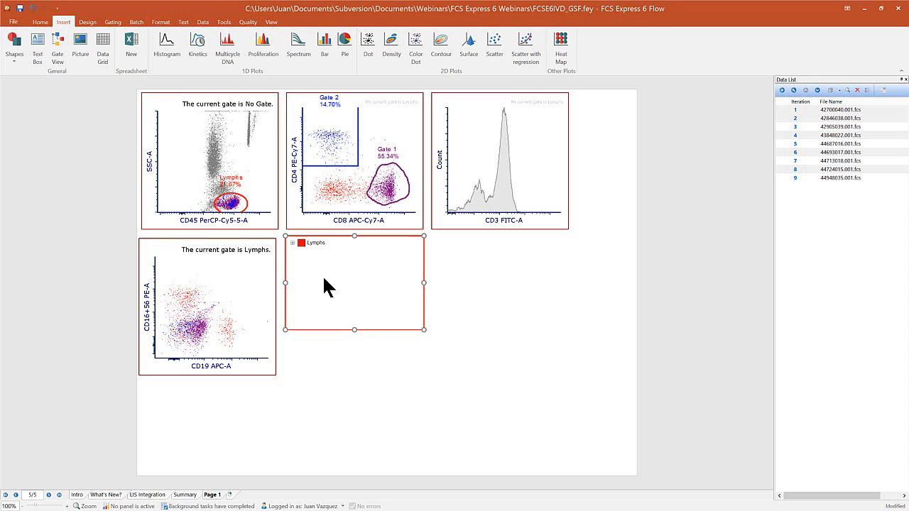
left_click(291, 243)
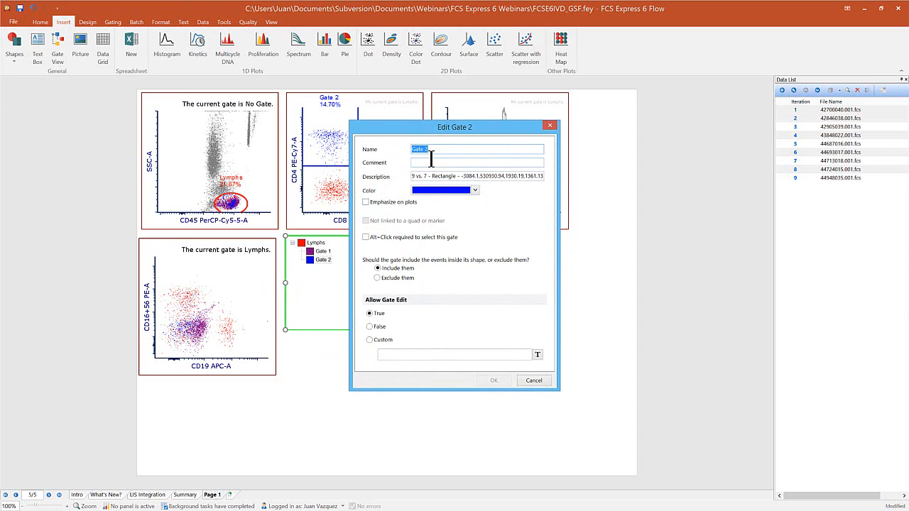
Rename the rectangular Gate 2 as CD4+, keeping its blue color.
left_click_drag(412, 149, 426, 149)
type("CD4+")
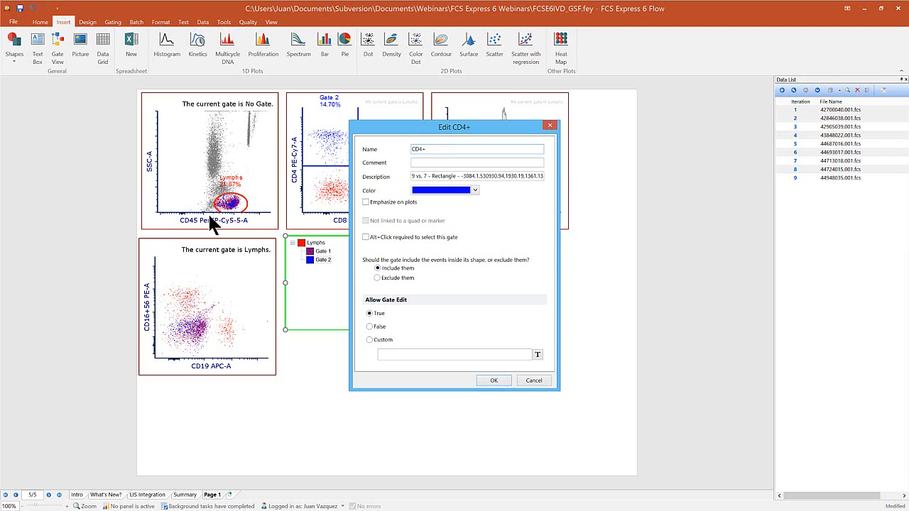
left_click(475, 191)
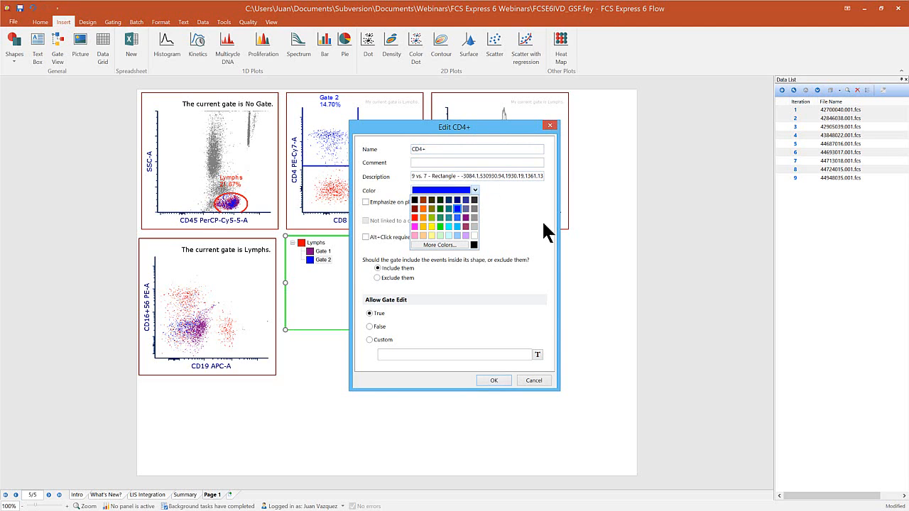
left_click(358, 330)
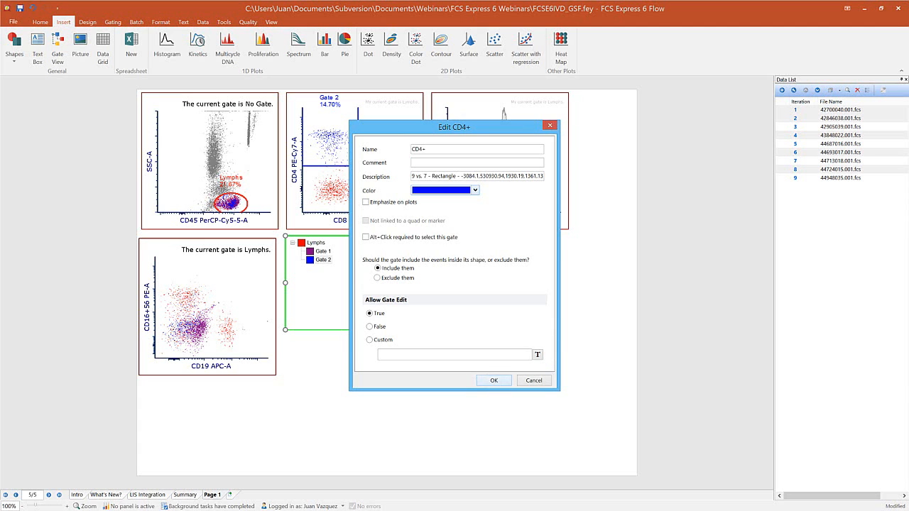
left_click(494, 381)
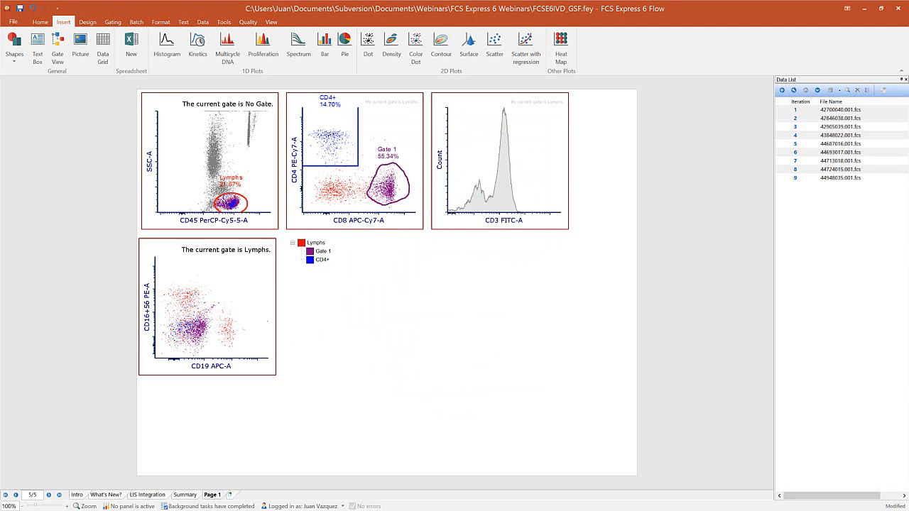
Open the Gate Navigator, dock it below the Data List, and examine the Lymphs and CD4+ branches and Gate 1's settings.
left_click(273, 22)
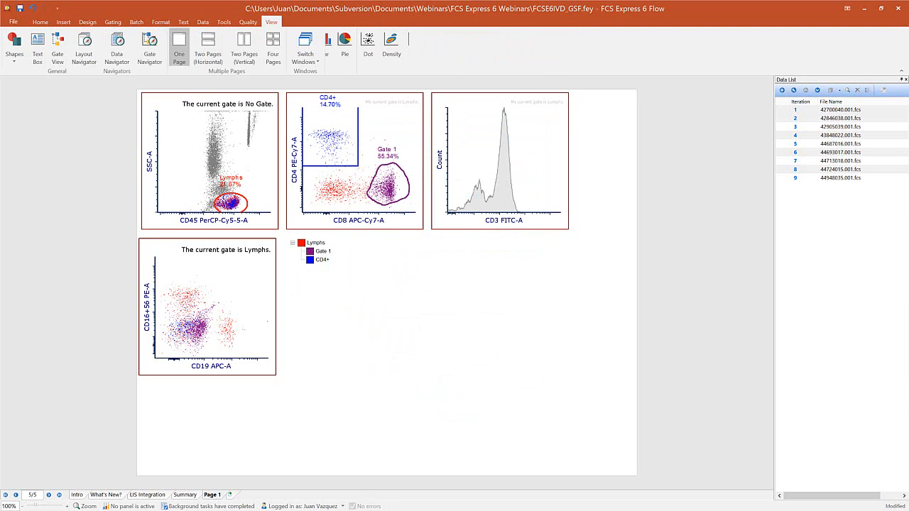
left_click(147, 51)
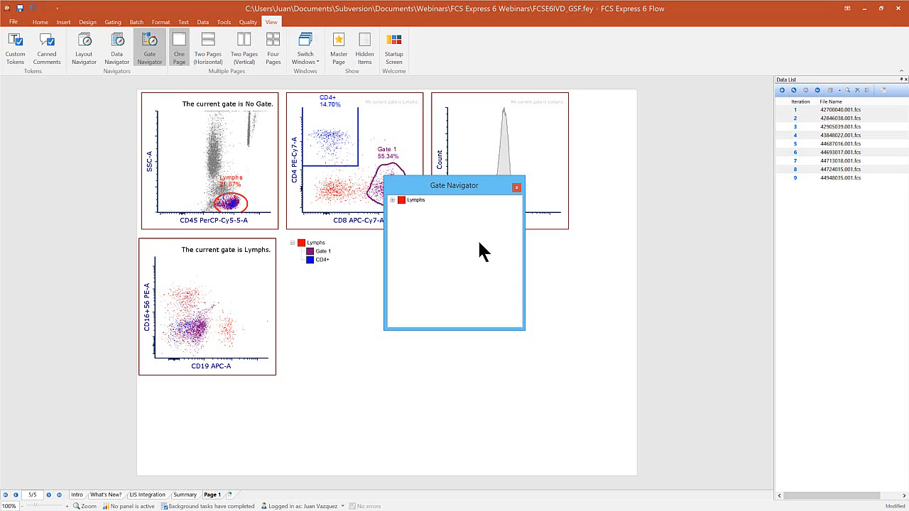
left_click_drag(469, 186, 841, 299)
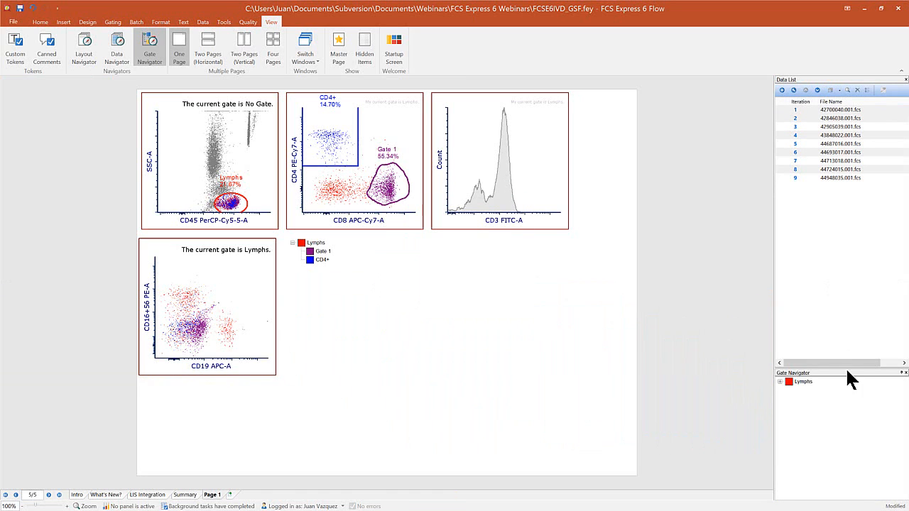
left_click_drag(847, 366, 845, 248)
left_click(780, 262)
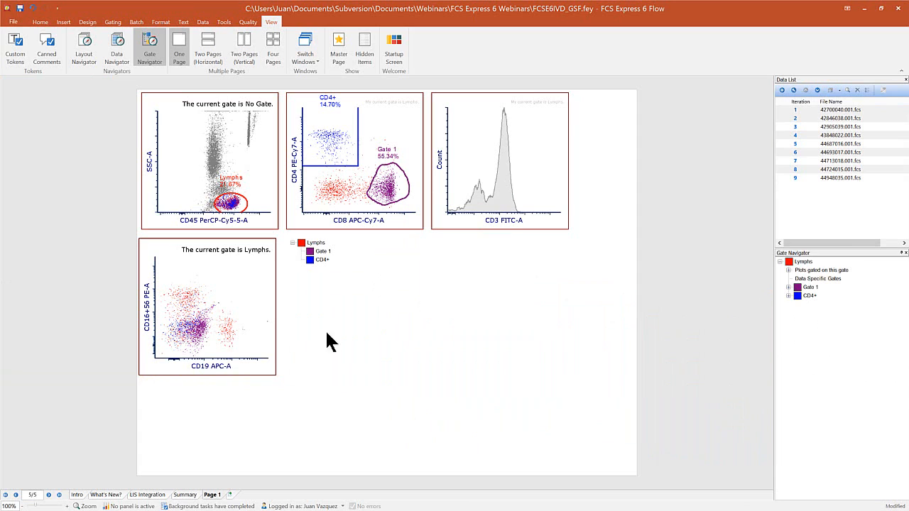
left_click(788, 295)
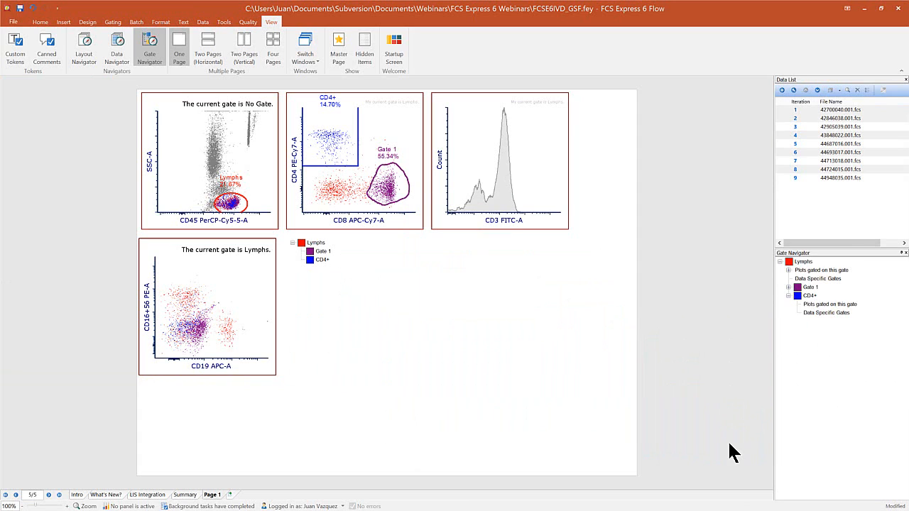
double_click(813, 288)
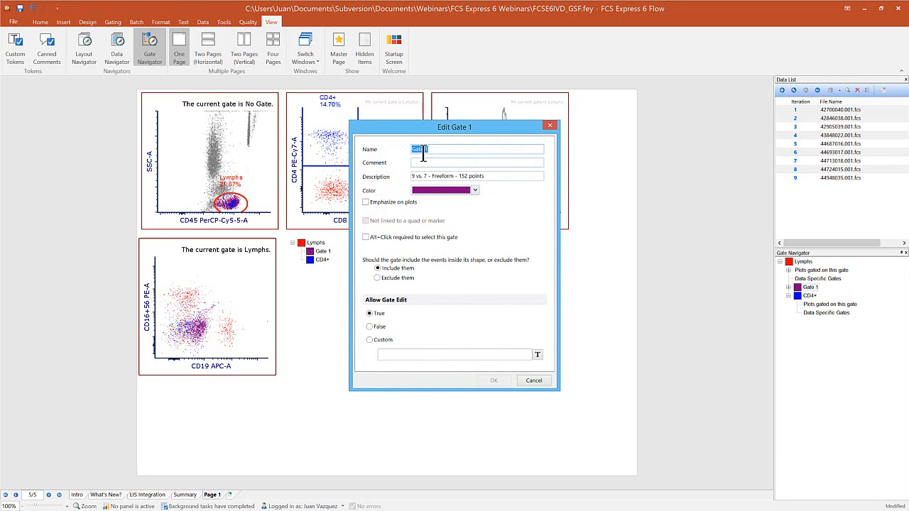
left_click(534, 381)
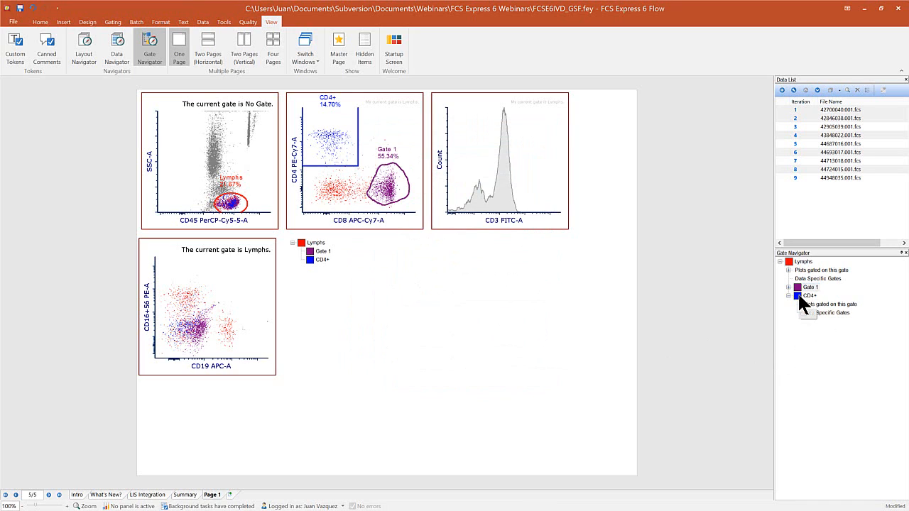
Try nesting the CD4+ gate under Gate 1, undo the move, and close the Gate Navigator.
left_click_drag(805, 295, 808, 288)
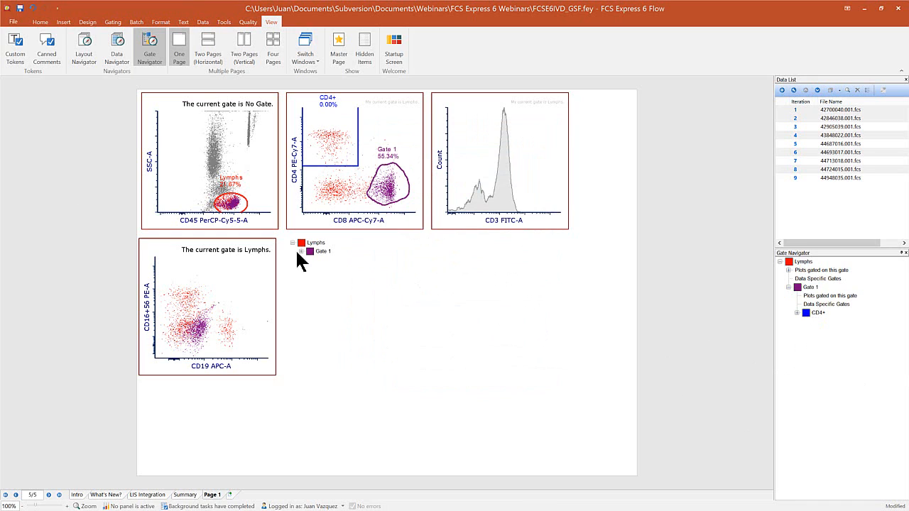
left_click(33, 8)
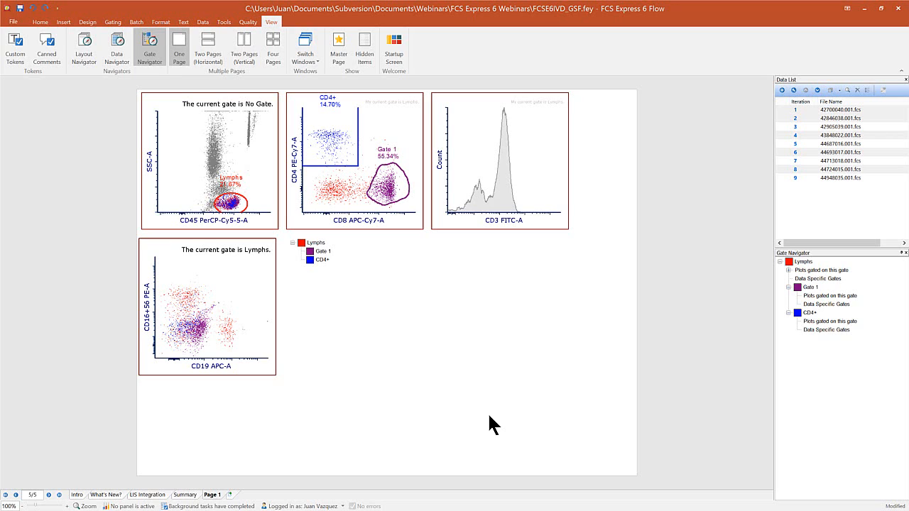
left_click(905, 253)
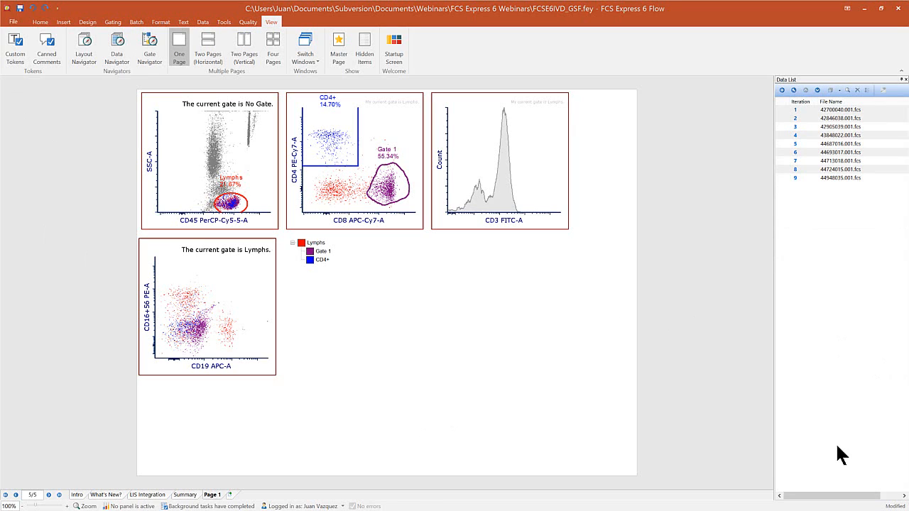
Add quadrants to the CD19 versus CD16+56 plot and shift their crossing slightly down, between the cell populations.
left_click(113, 22)
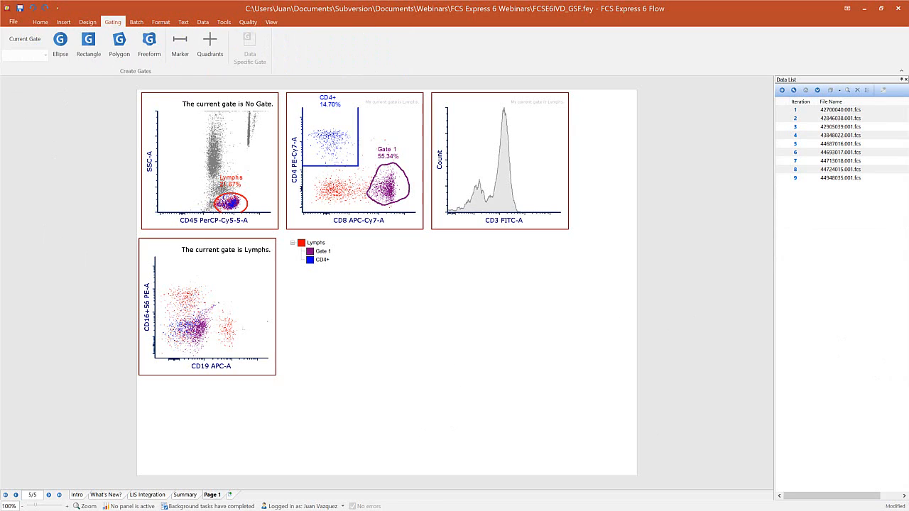
left_click(187, 54)
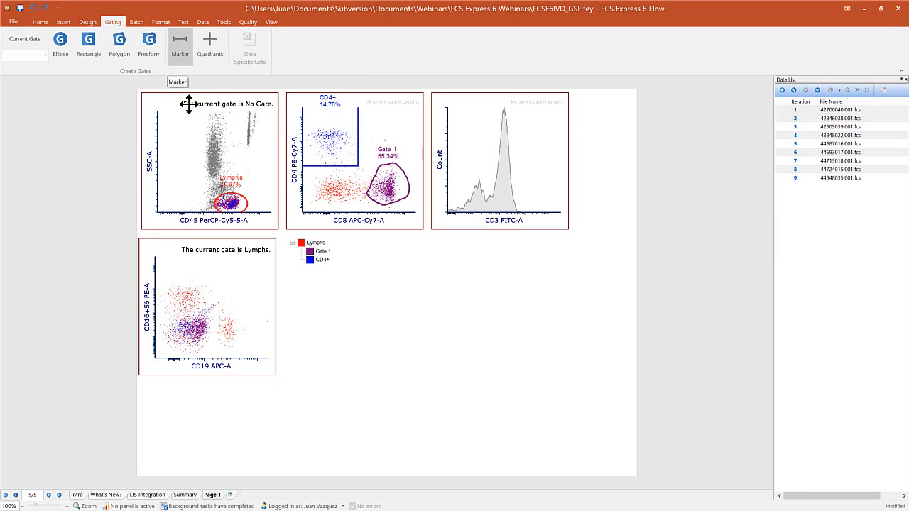
left_click(211, 45)
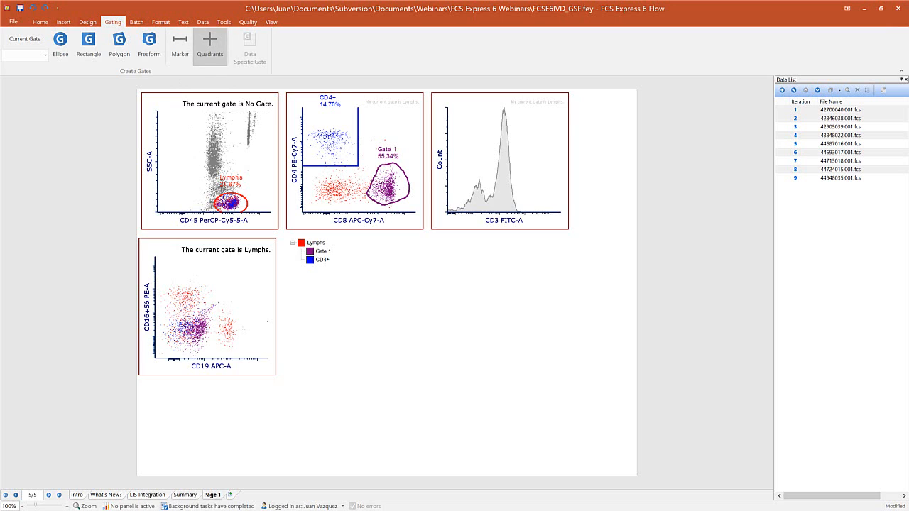
left_click(211, 309)
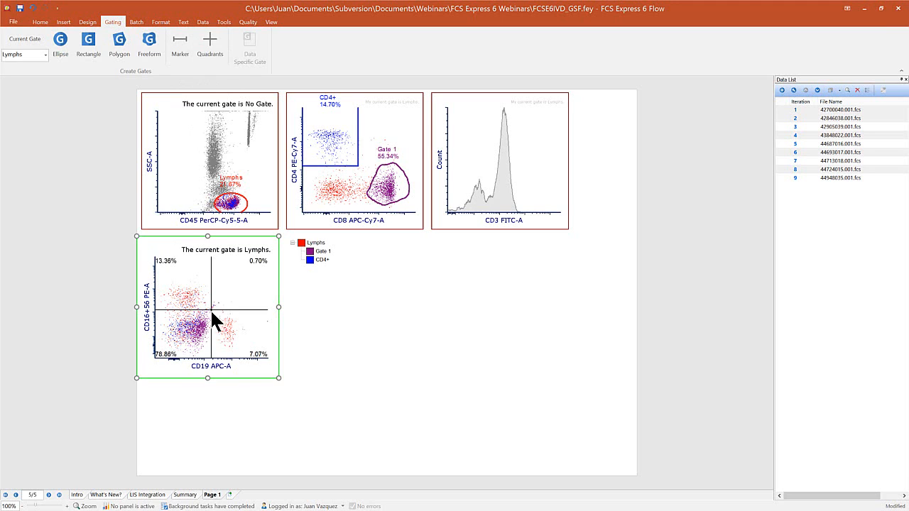
mouse_move(212, 310)
left_mouse_down()
mouse_move(246, 297)
mouse_move(214, 319)
left_mouse_up()
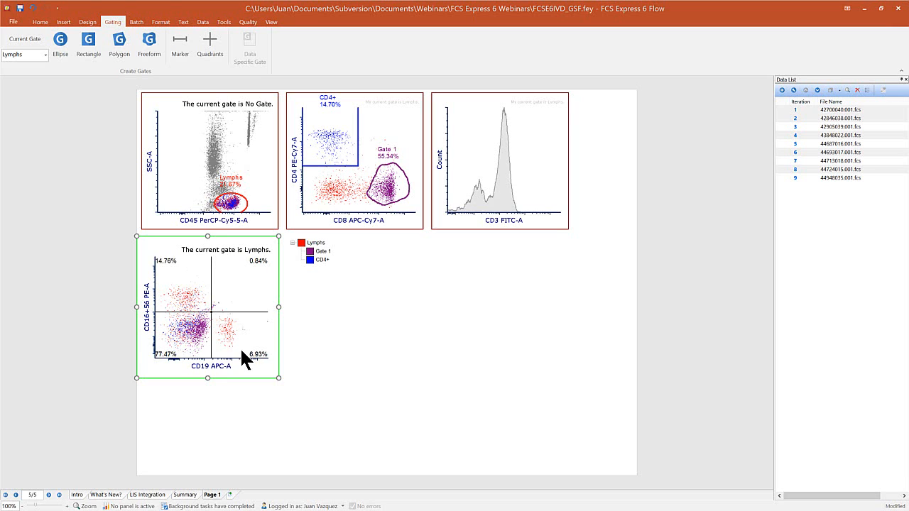
Deselect the objects on the page and activate the Marker gating tool.
left_click(345, 327)
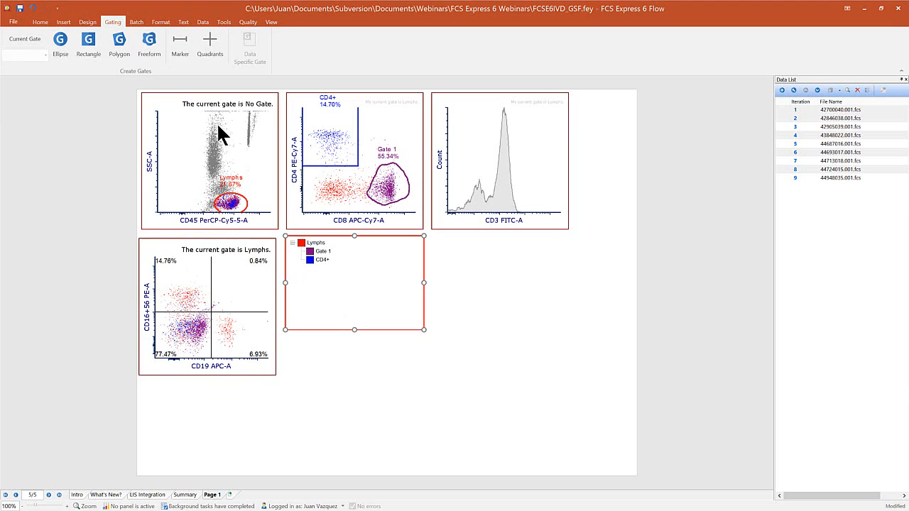
left_click(462, 273)
left_click(181, 44)
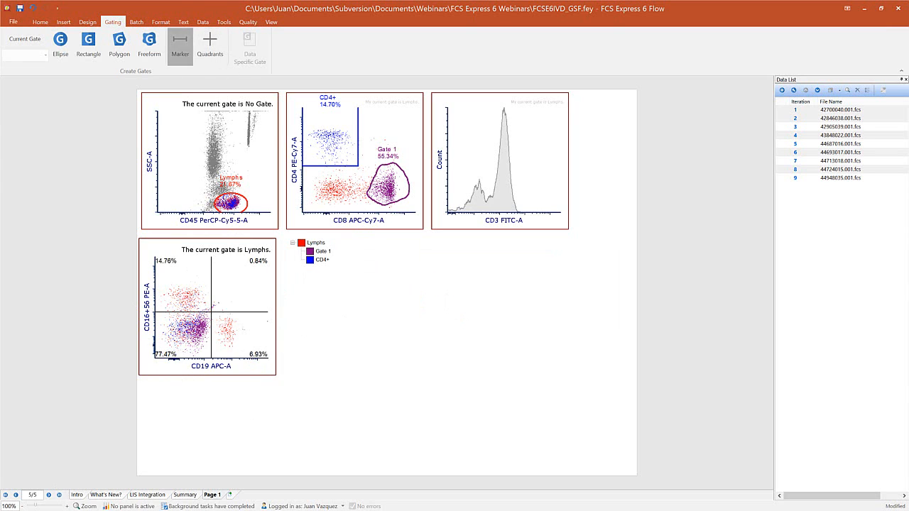
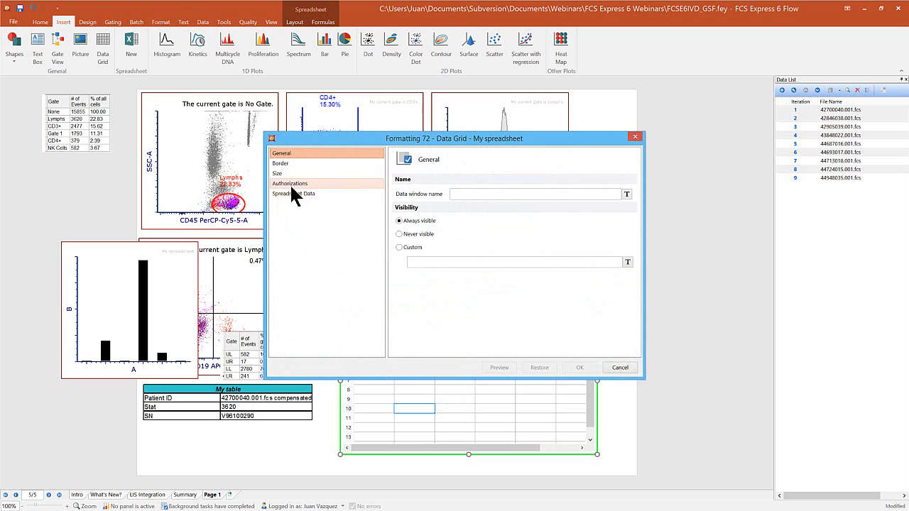
Set the spreadsheet's data options to use the values in its first row as labels.
left_click(291, 183)
left_click(293, 193)
left_click(399, 194)
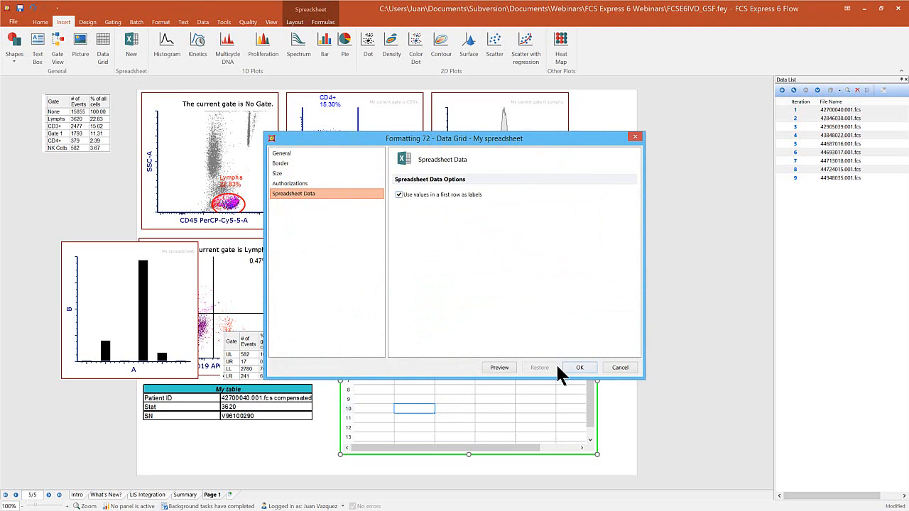
left_click(581, 368)
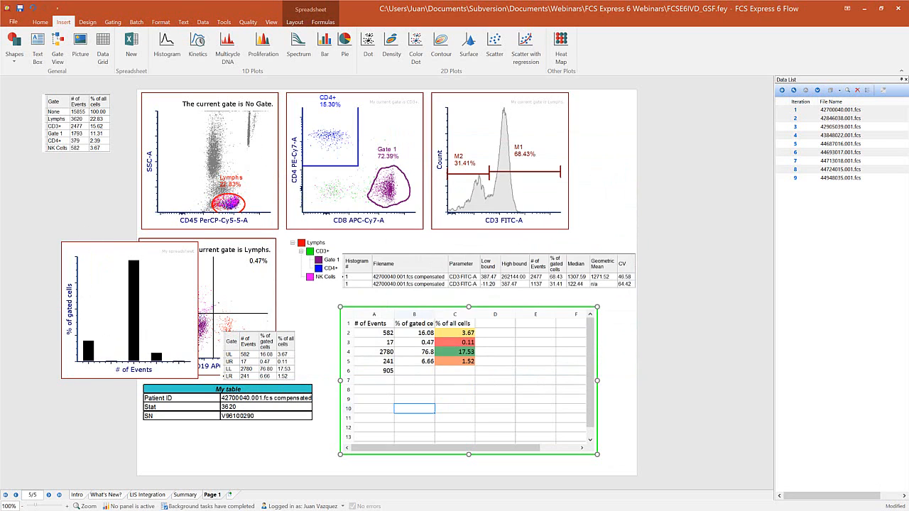
Move the spreadsheet's bar plot off the CD19 plot to the blank area beyond the page's right edge.
left_click_drag(89, 245, 643, 323)
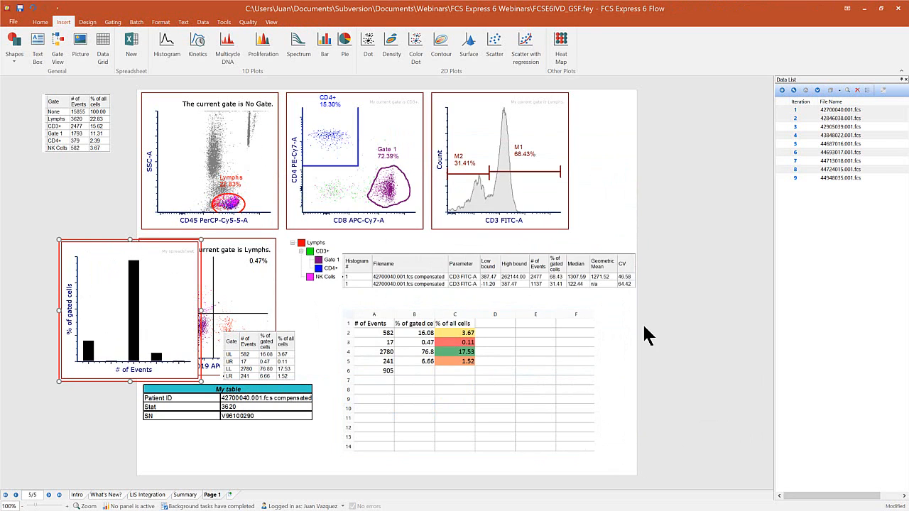
left_click(648, 472)
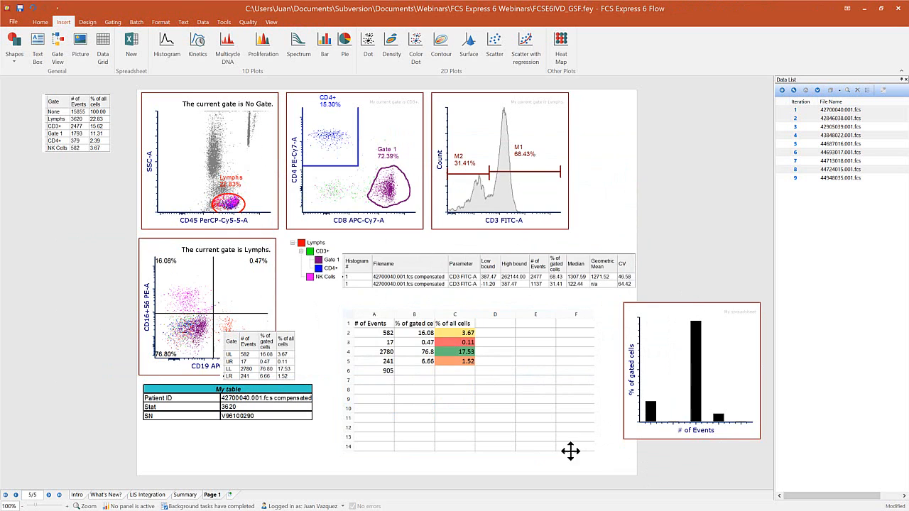
left_click_drag(695, 300, 720, 263)
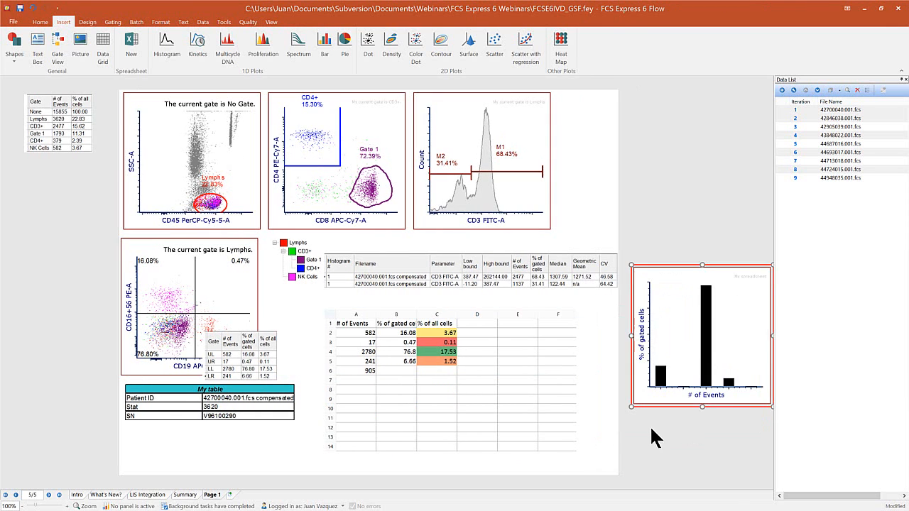
Add a Print batch action that prints all pages of each iteration separately, and leave the action disabled.
left_click(671, 451)
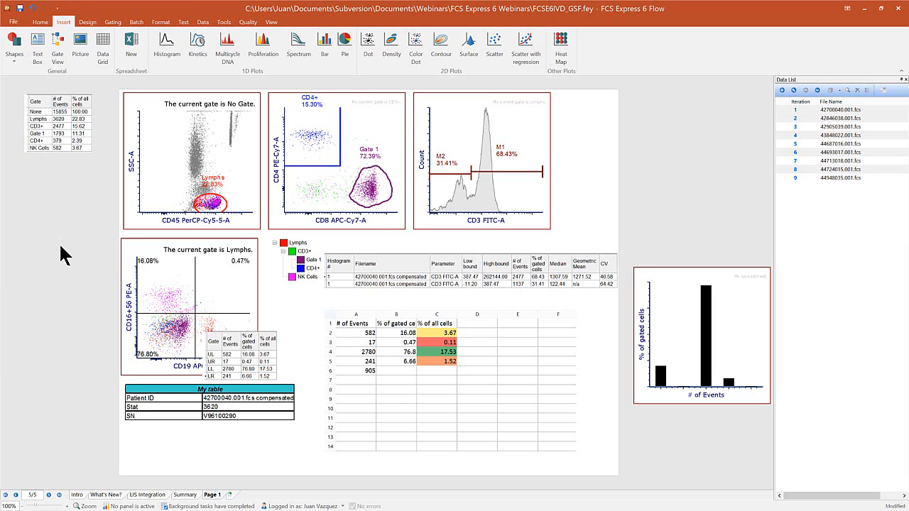
left_click(137, 22)
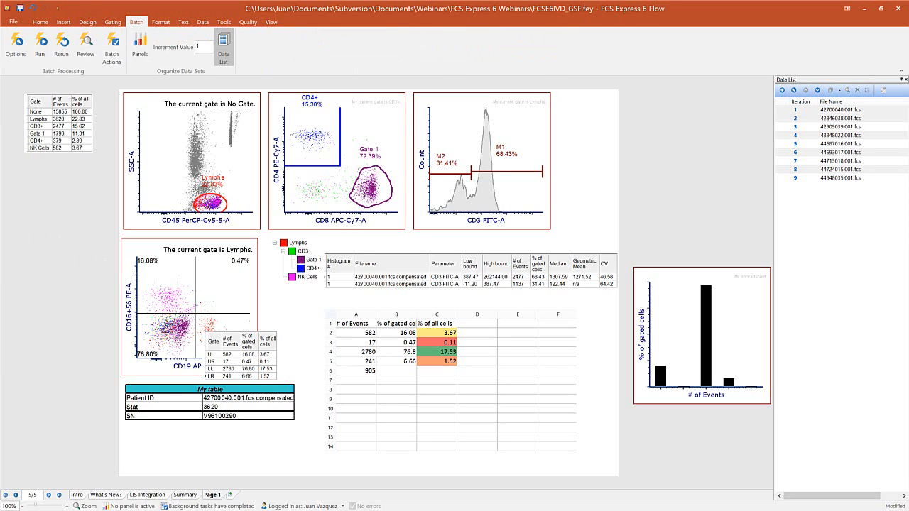
left_click(113, 55)
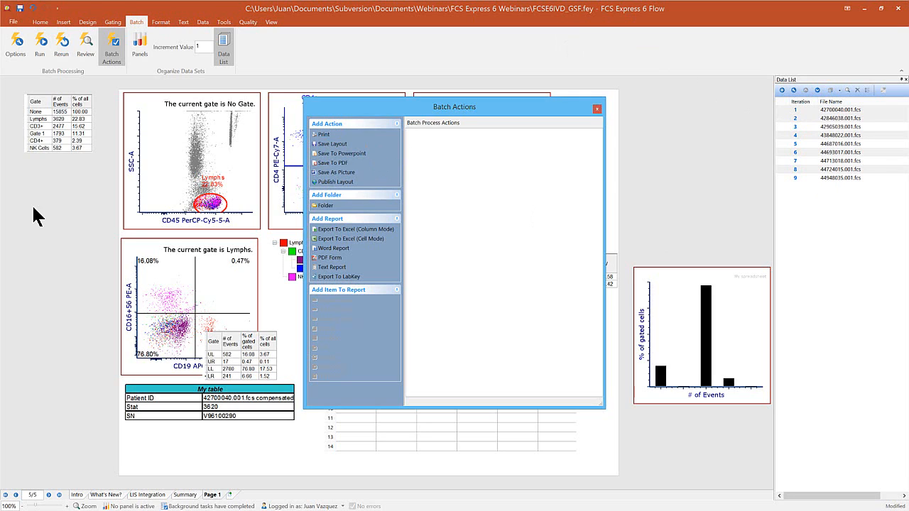
double_click(323, 134)
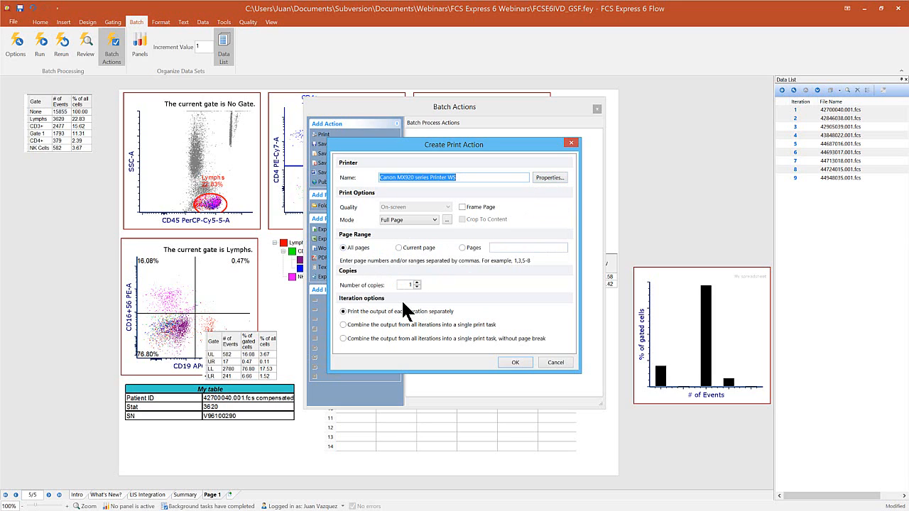
left_click(514, 359)
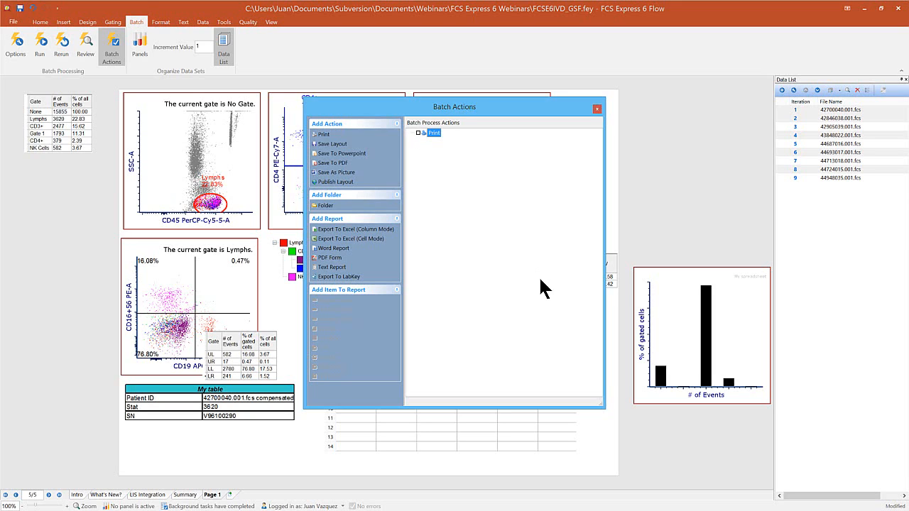
left_click(462, 200)
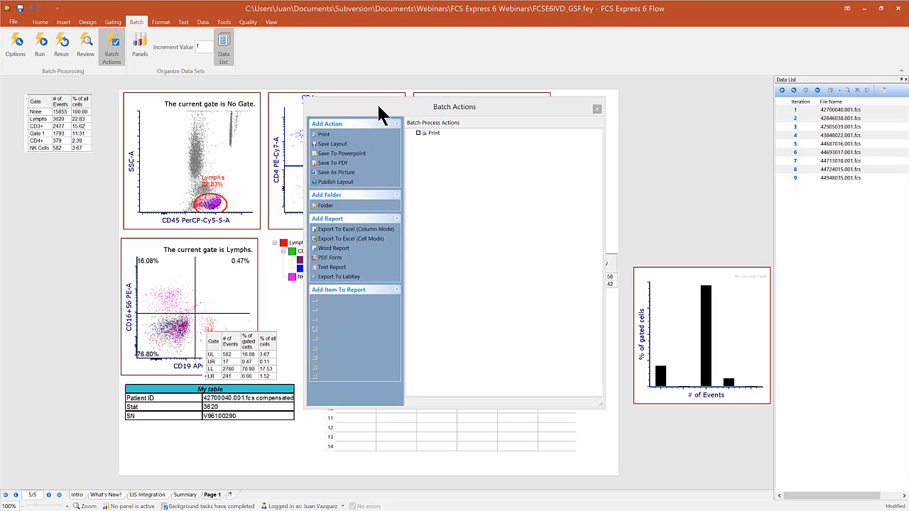
left_click(173, 163)
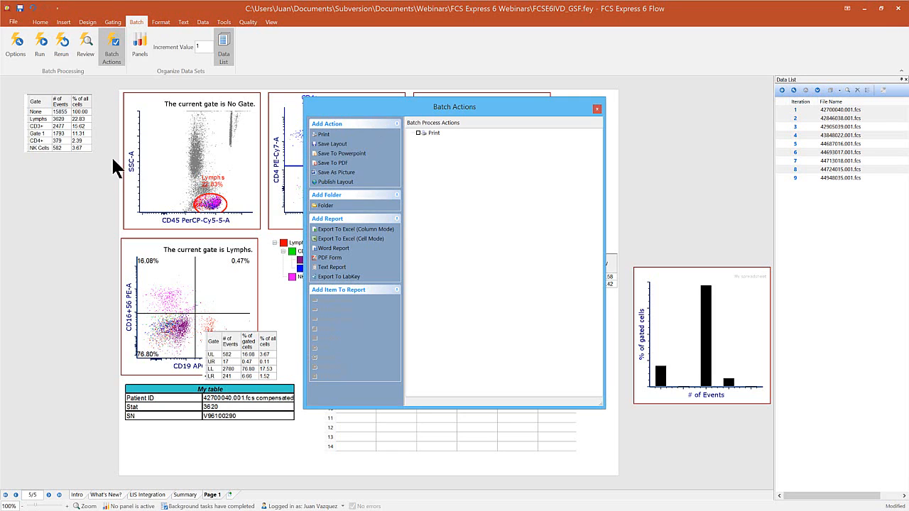
Create a Save Layout batch action with its output file set to analysis.fey in the Documents\Exports folder.
left_click(338, 146)
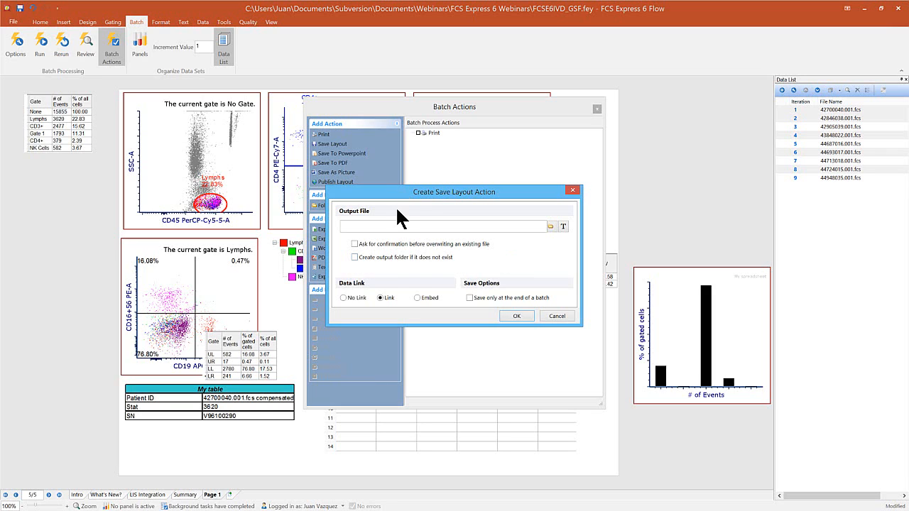
left_click(551, 226)
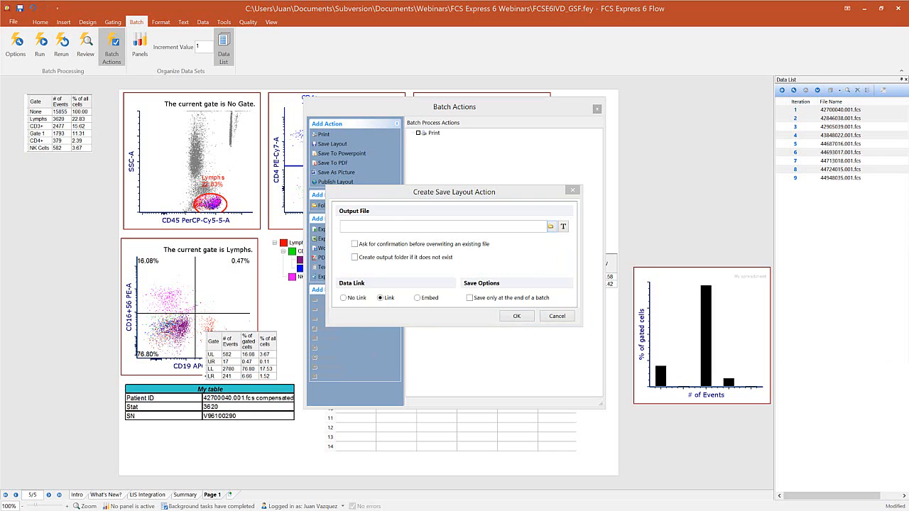
left_click_drag(450, 122, 404, 122)
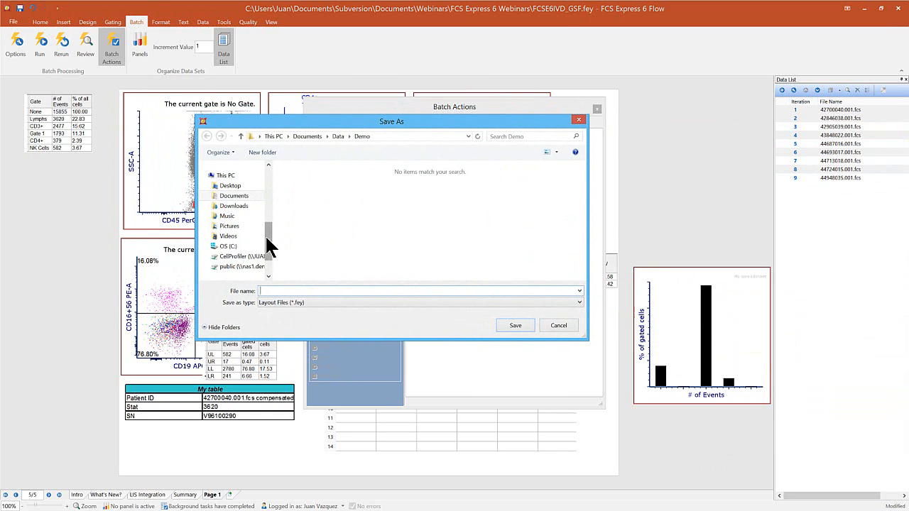
left_click_drag(269, 245, 268, 186)
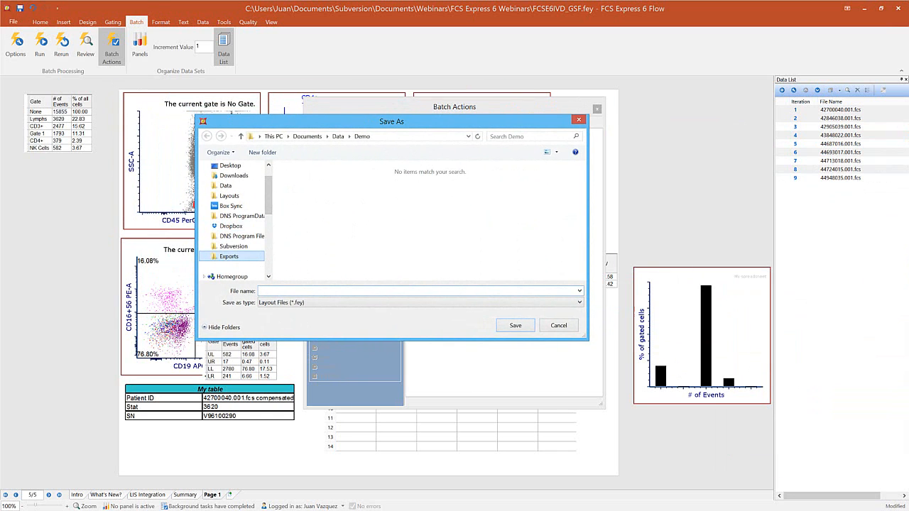
left_click(229, 256)
type("analysis")
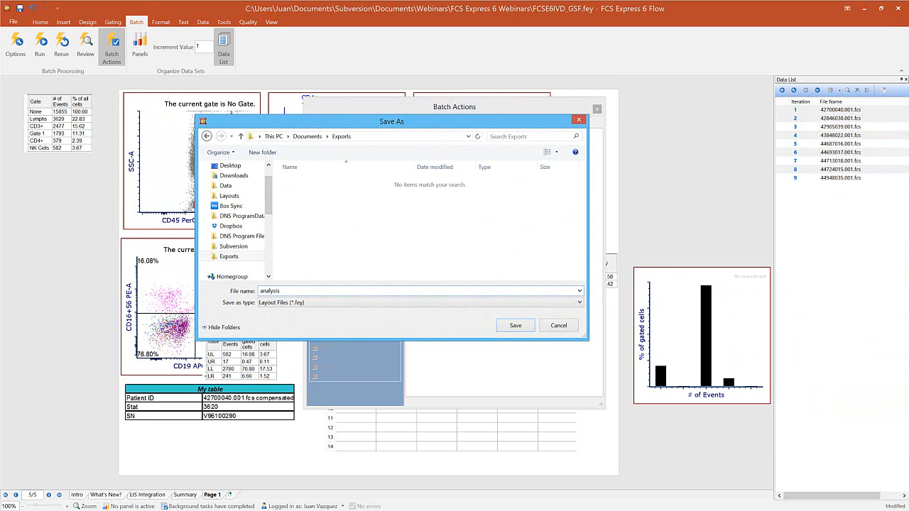
key("Return")
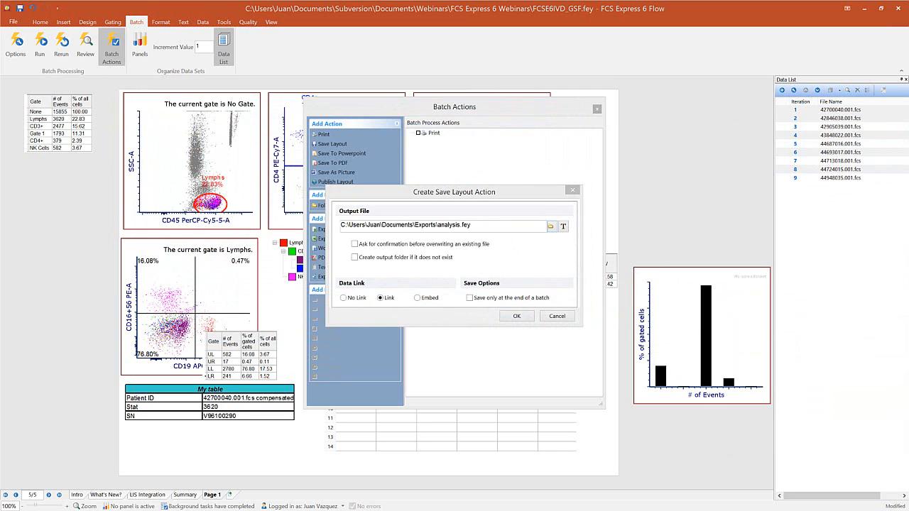
Begin inserting a Keyword token before "analysis" in the layout's output file name and open its keyword selection settings.
left_click(437, 226)
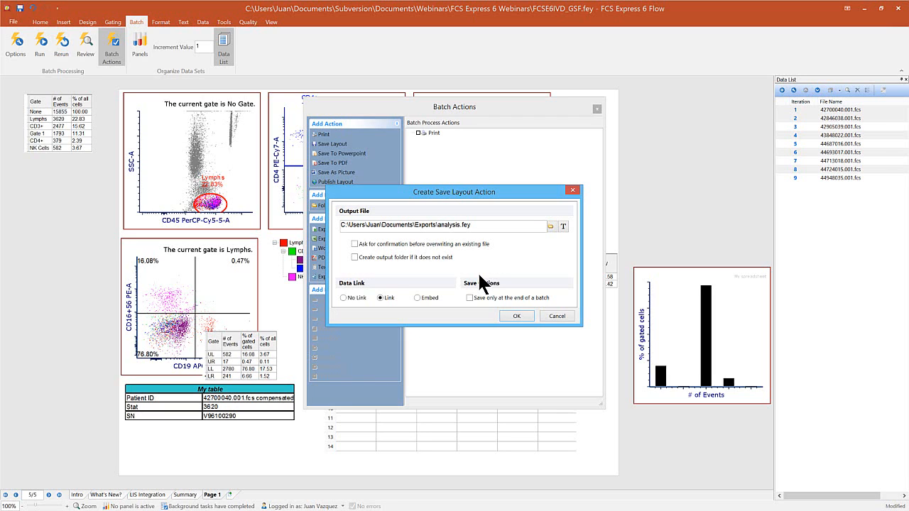
left_click(564, 228)
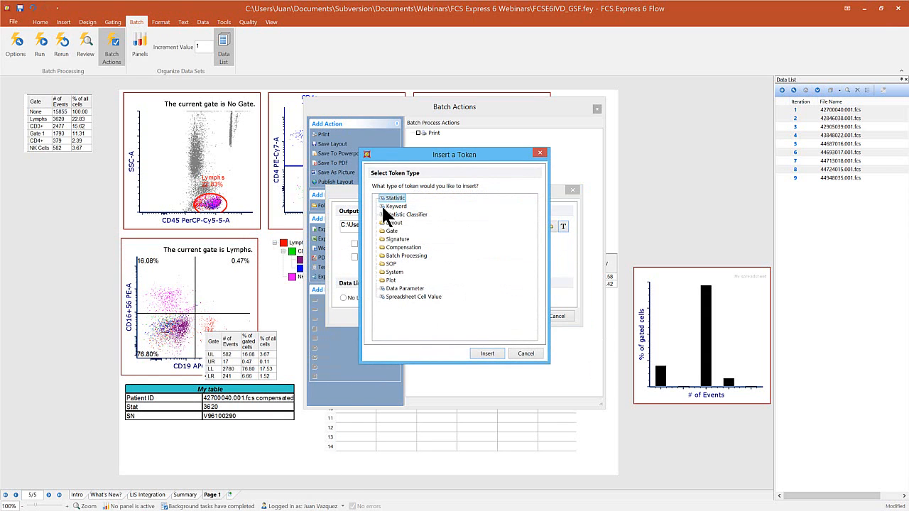
left_click(382, 205)
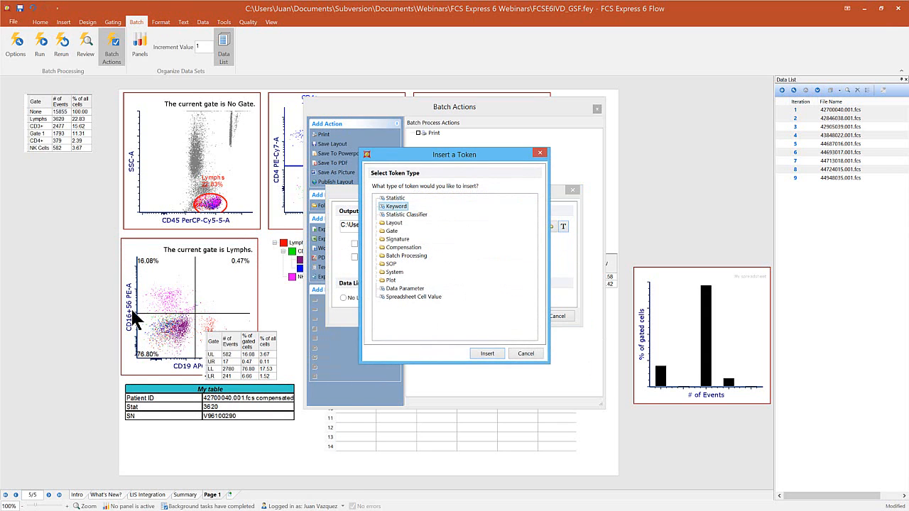
left_click(495, 352)
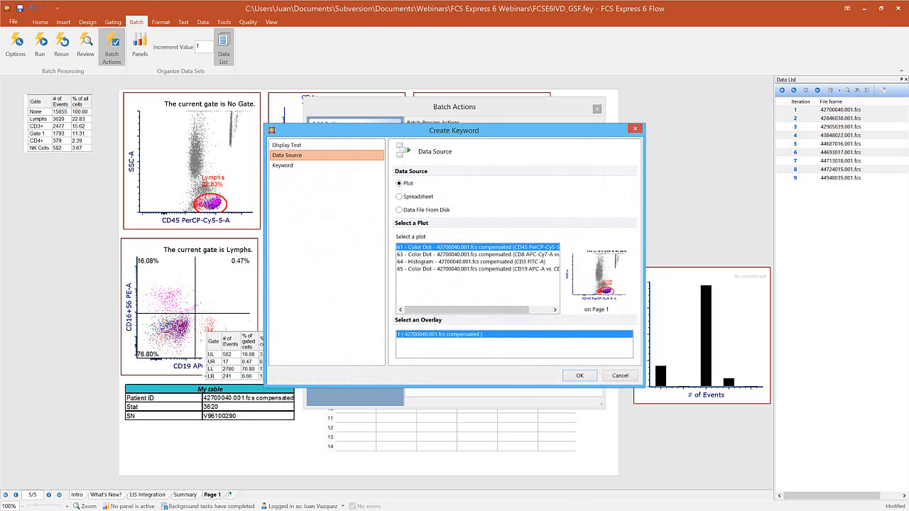
left_click(282, 163)
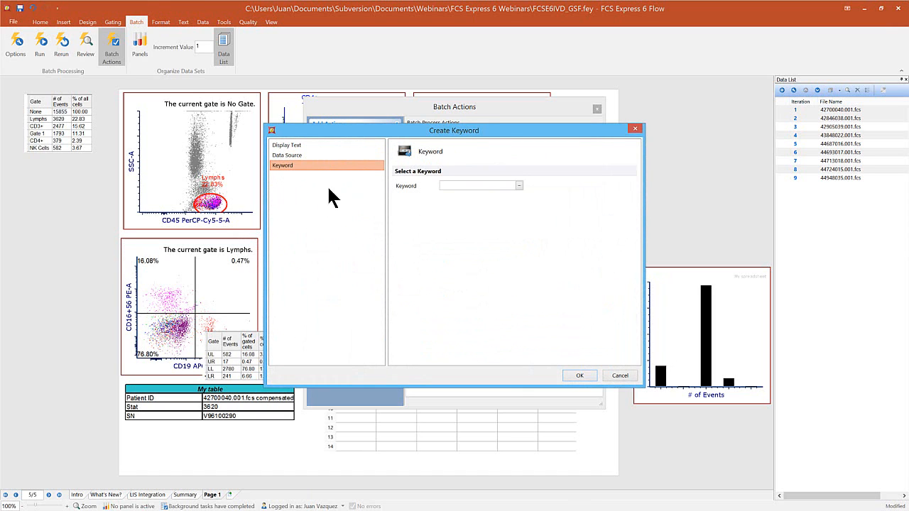
Look through the data file's keyword list for the sample number keyword, and close the list without choosing one.
left_click(519, 186)
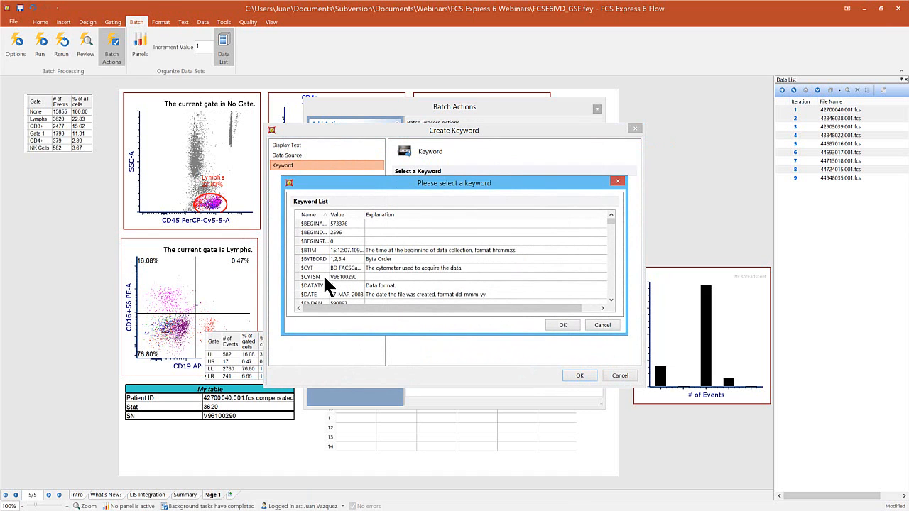
scroll(462, 443, "down", 15)
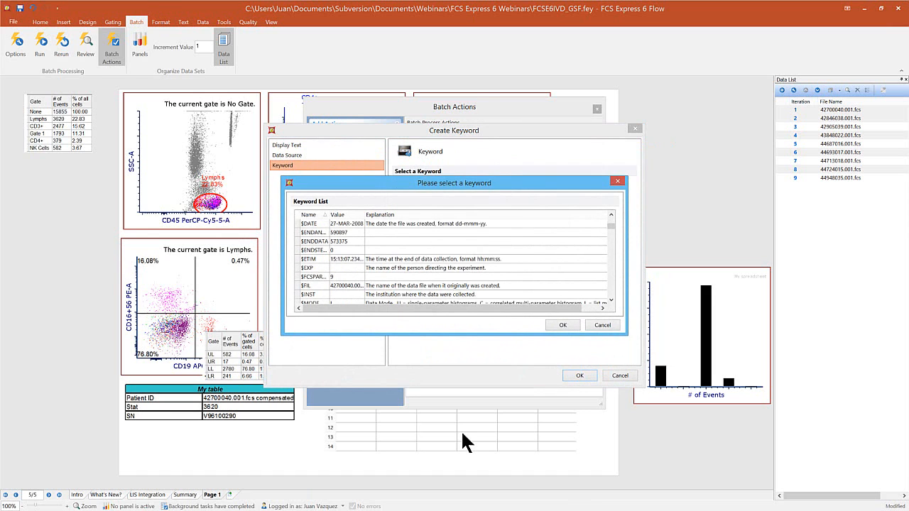
scroll(462, 442, "down", 10)
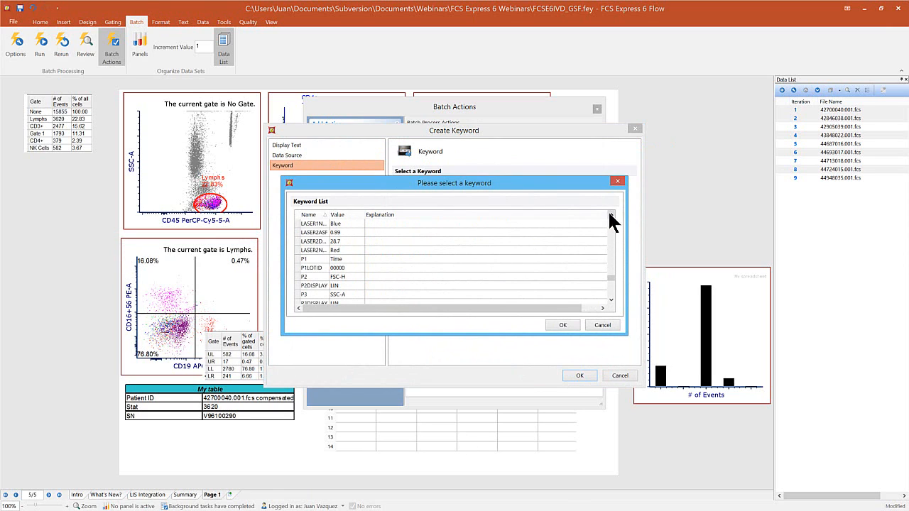
scroll(459, 320, "up", 8)
scroll(460, 321, "up", 3)
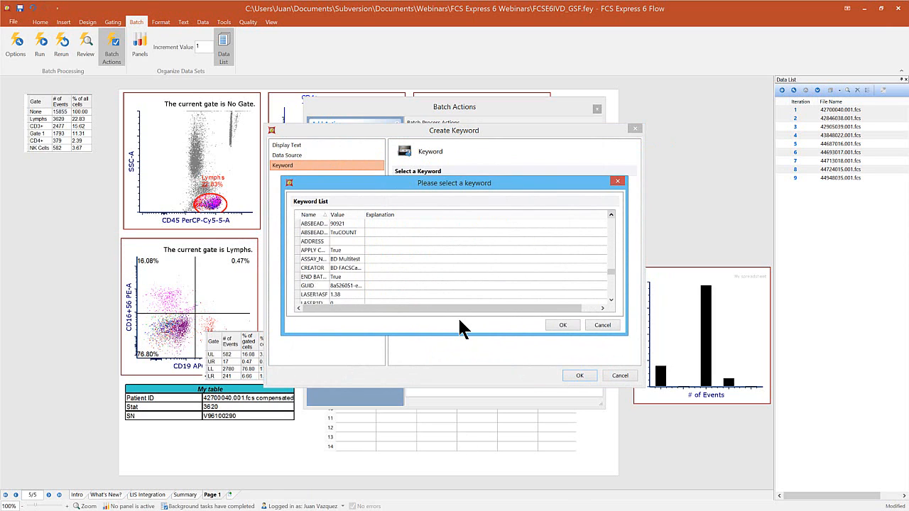
scroll(459, 328, "up", 1)
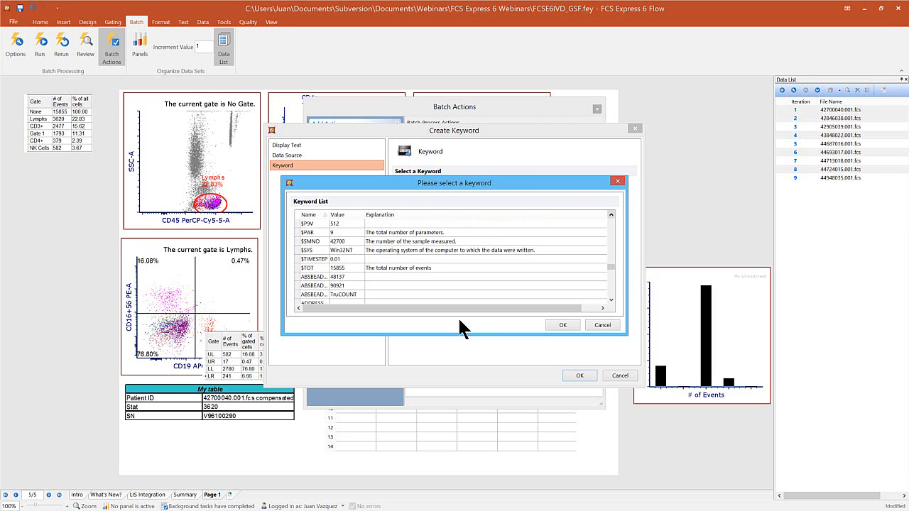
left_click(314, 242)
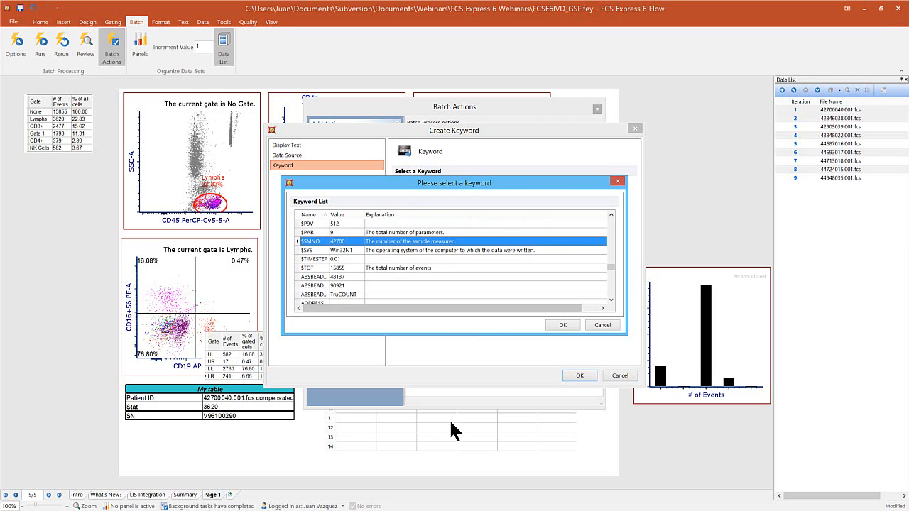
left_click(603, 325)
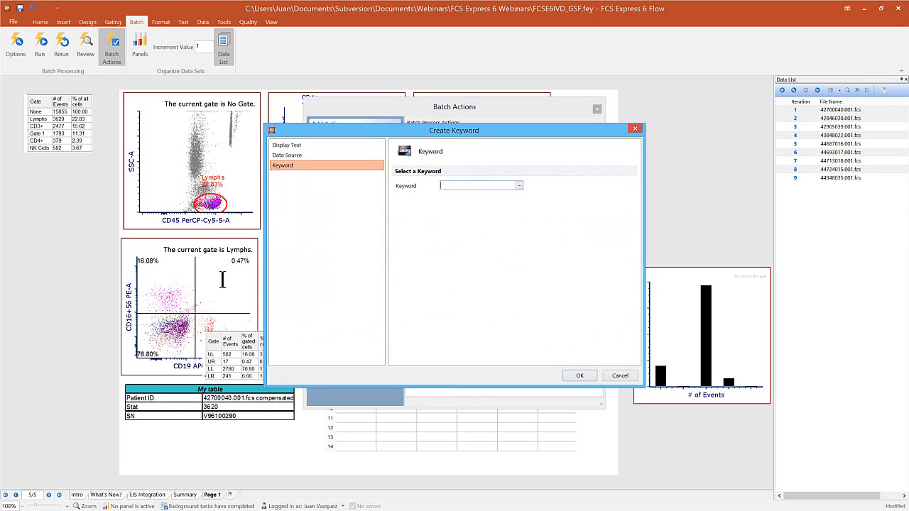
Set the token's keyword to $SMNO, choose to embed the data, and add the Save Layout action to the batch.
type("$SMNO")
key("Return")
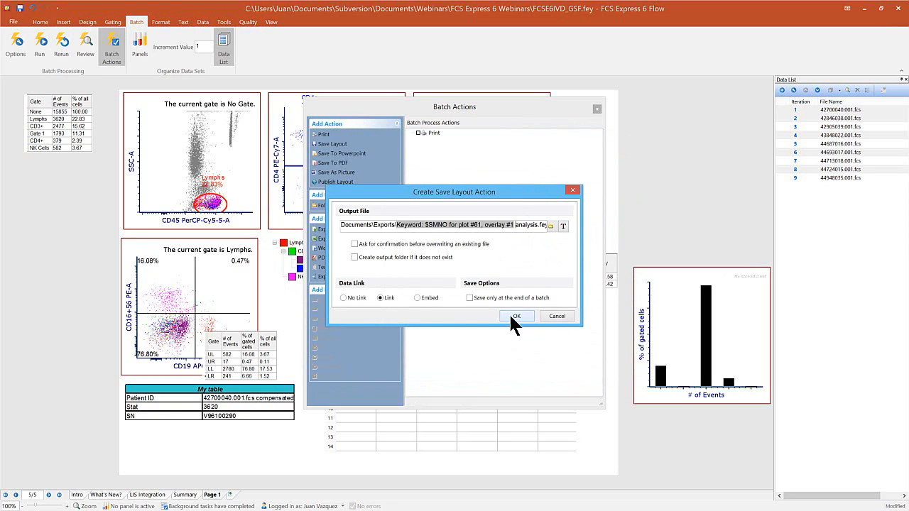
left_click(417, 298)
left_click(517, 317)
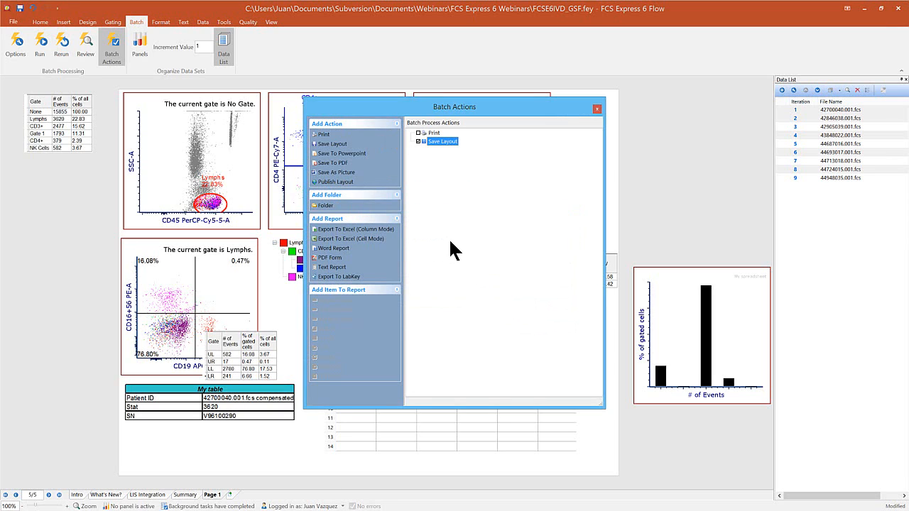
Create a Save To PDF batch action with its new output file set to analysis.pdf in the Exports folder.
double_click(333, 163)
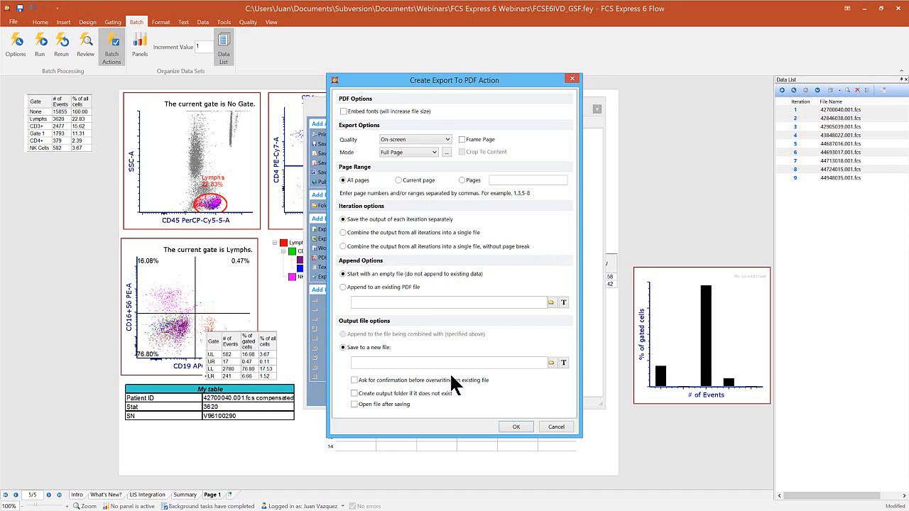
left_click(551, 363)
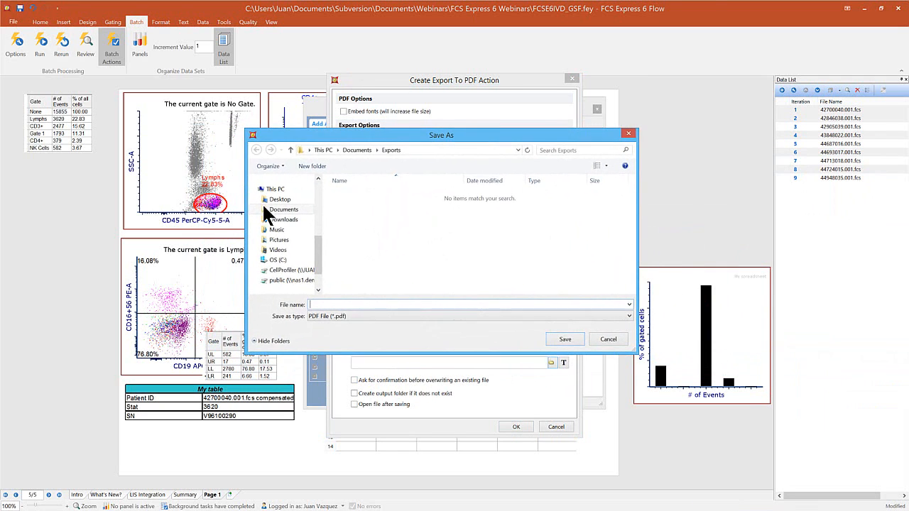
type("analysis")
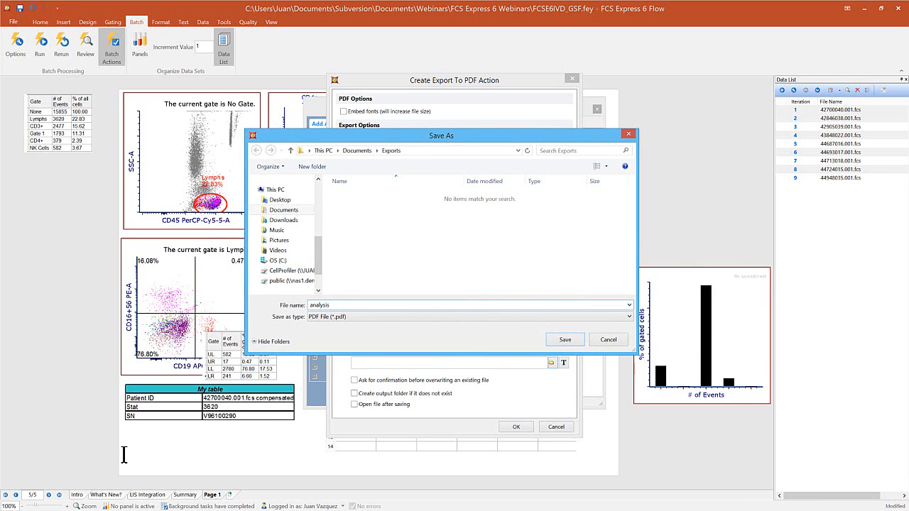
key("Return")
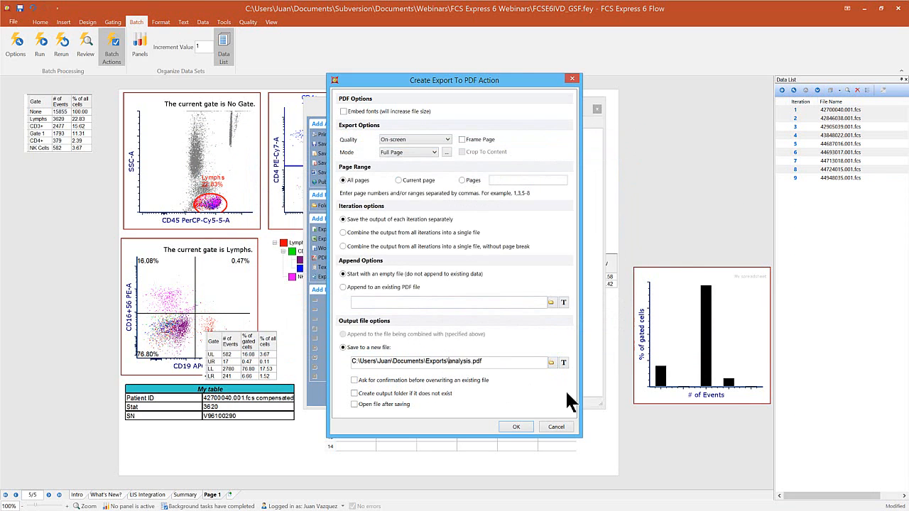
Insert a $SMNO keyword token before "analysis" in the PDF's output file name.
left_click(563, 362)
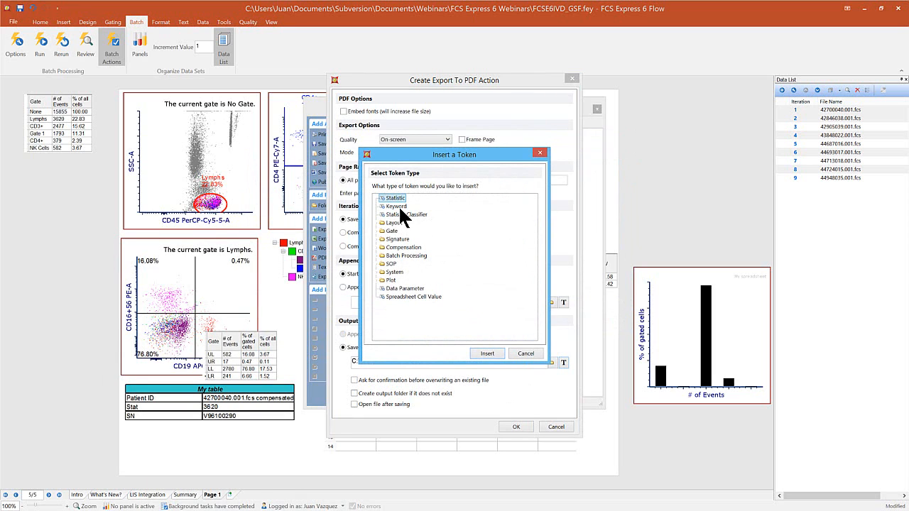
left_click(487, 353)
left_click(333, 167)
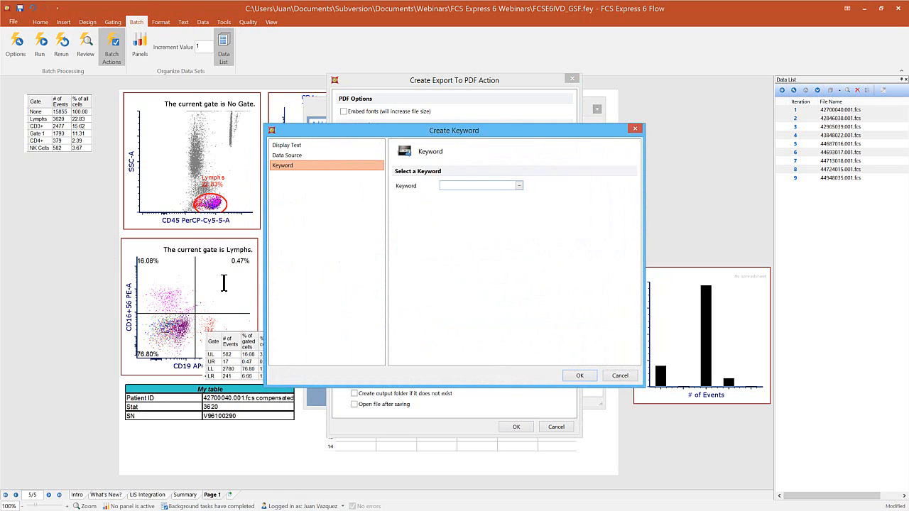
type("$SMNO")
key("Return")
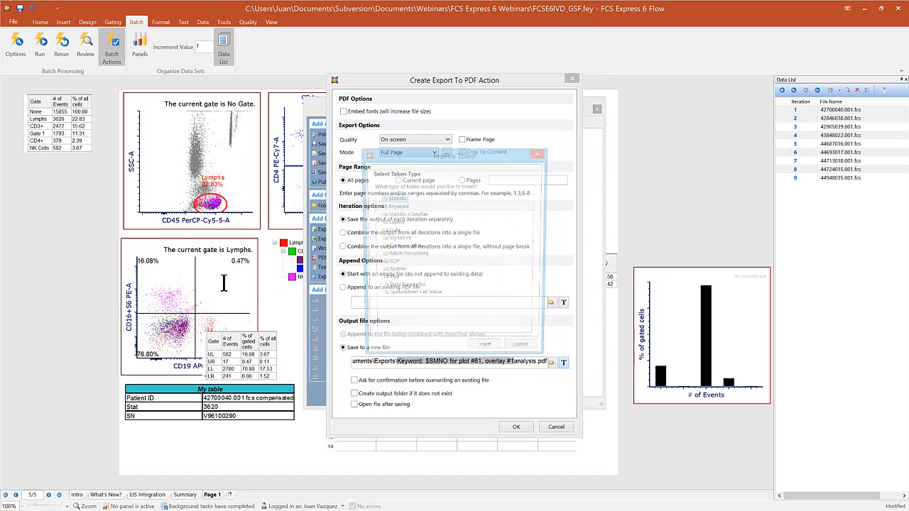
left_click(525, 355)
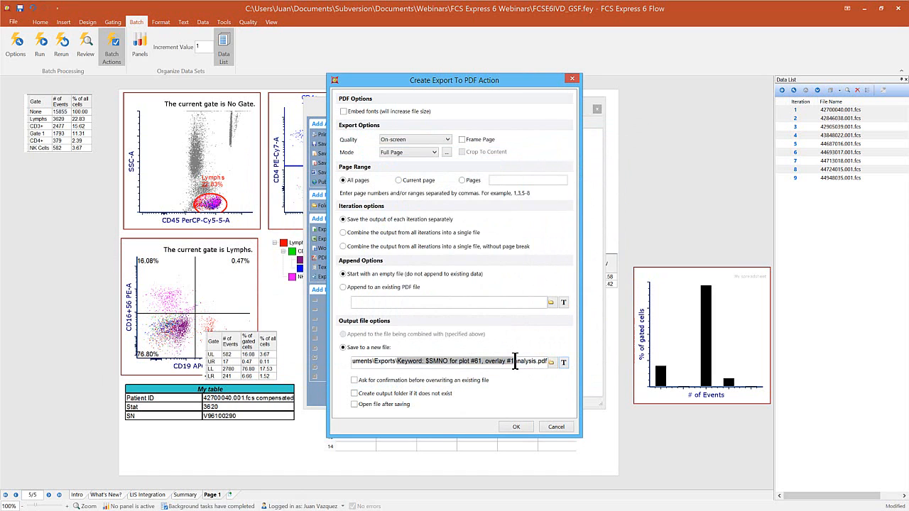
Accept the PDF export action and add an Export To Excel (Column Mode) report saved as "my stats" in the Exports folder.
left_click(516, 426)
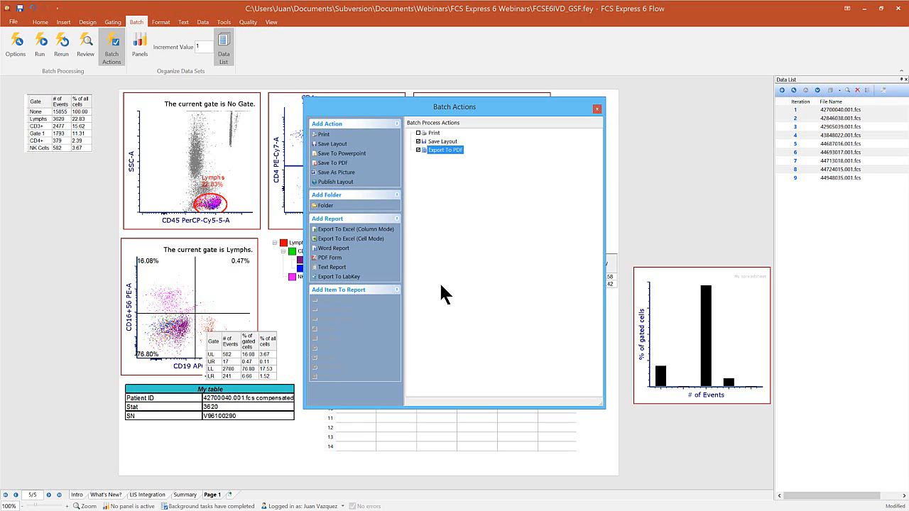
left_click(246, 419)
double_click(359, 230)
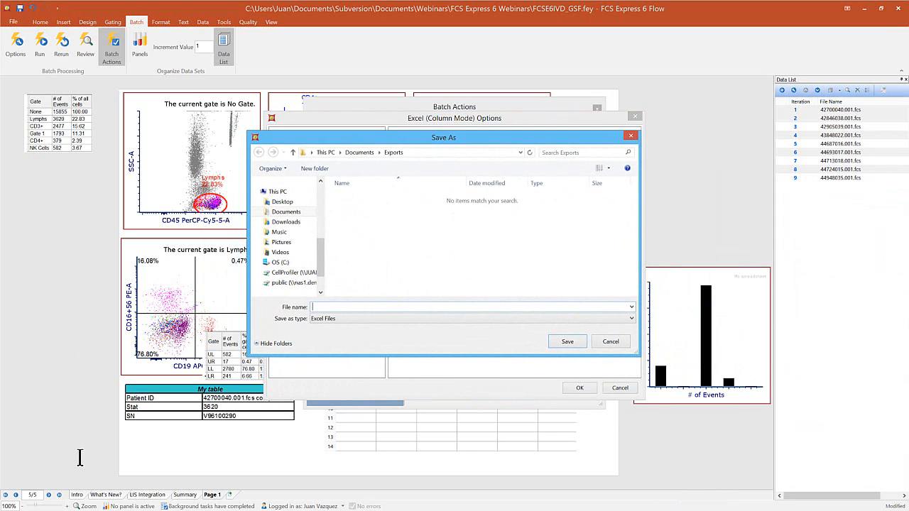
type("my stats")
key("Return")
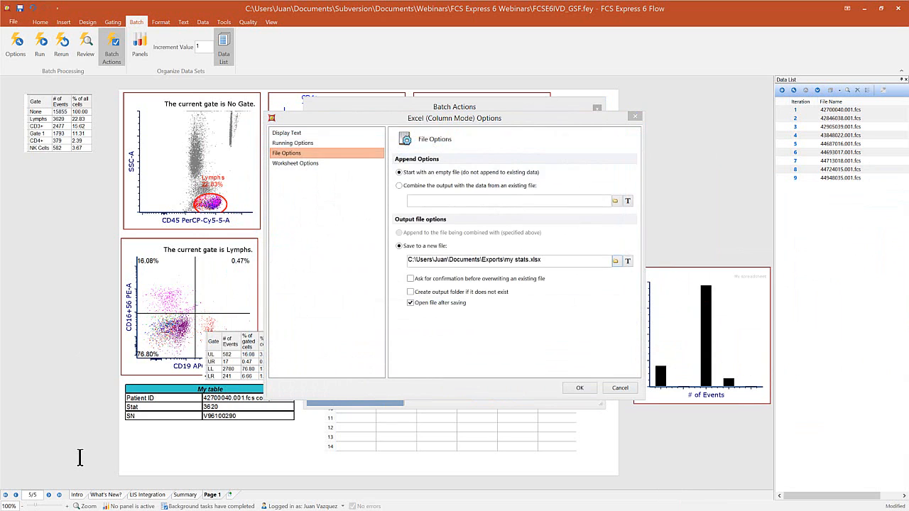
left_click(593, 388)
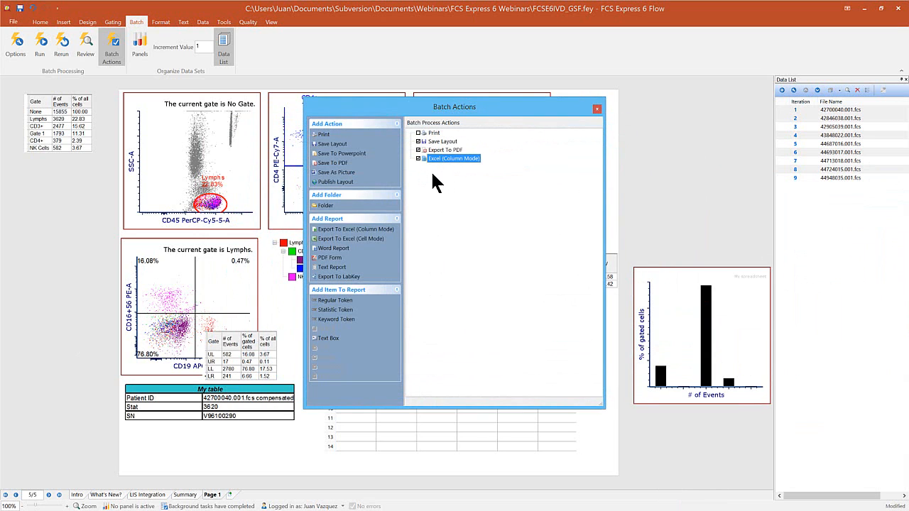
Add the contents of My table and spreadsheet cell A6 to the Excel (Column Mode) report.
left_click_drag(408, 106, 573, 71)
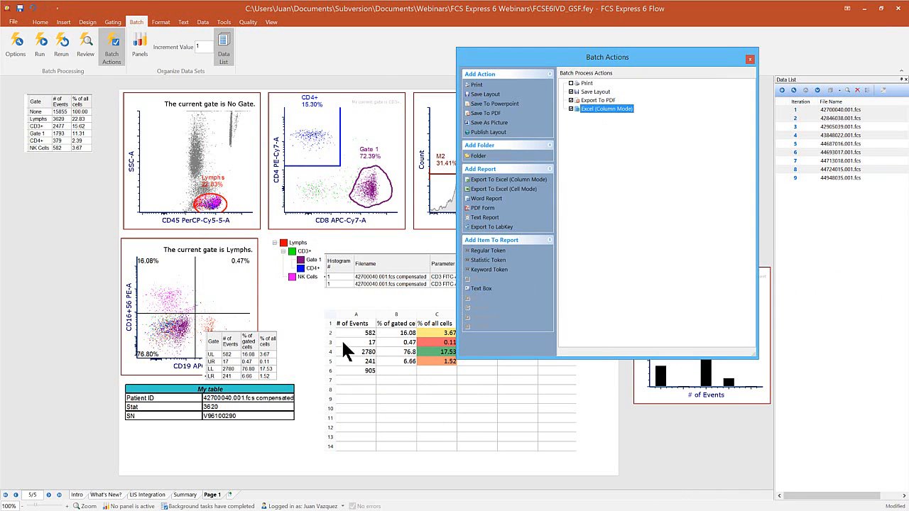
left_click(284, 384)
left_click_drag(284, 383, 622, 113)
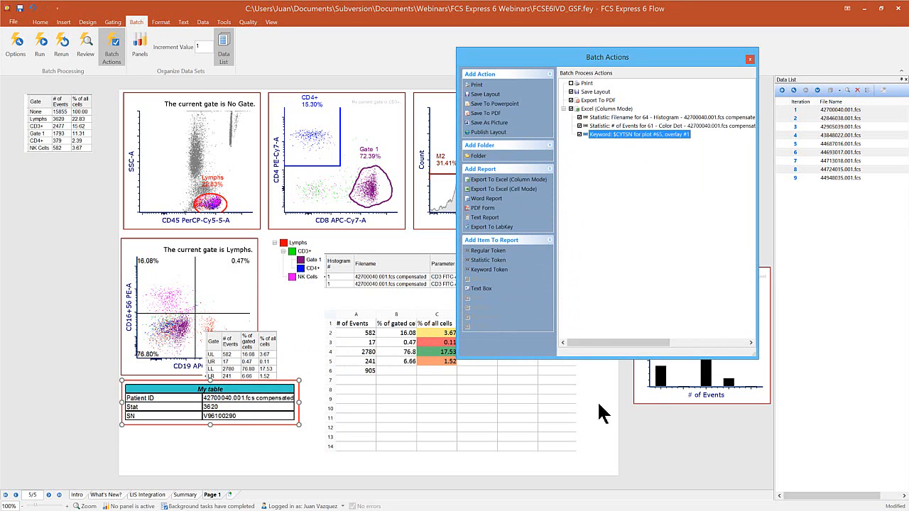
left_click(424, 377)
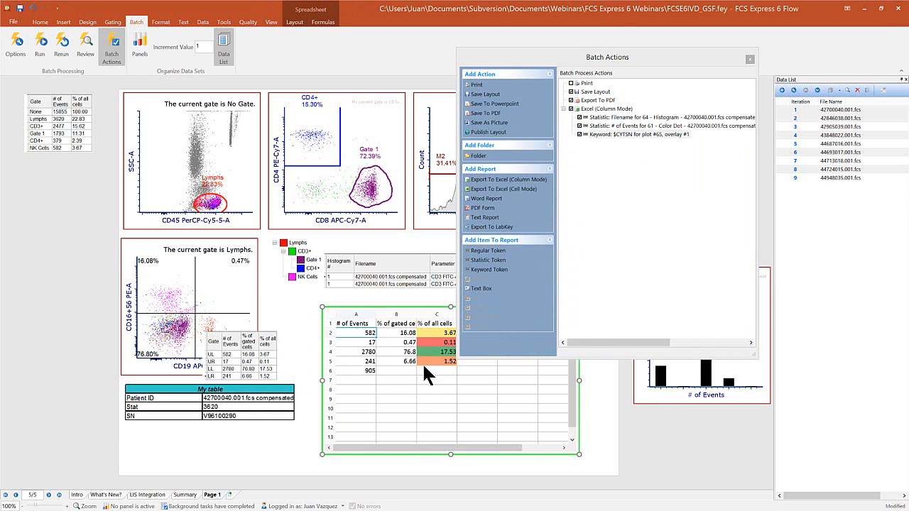
left_click(362, 373)
left_click_drag(355, 365, 594, 132)
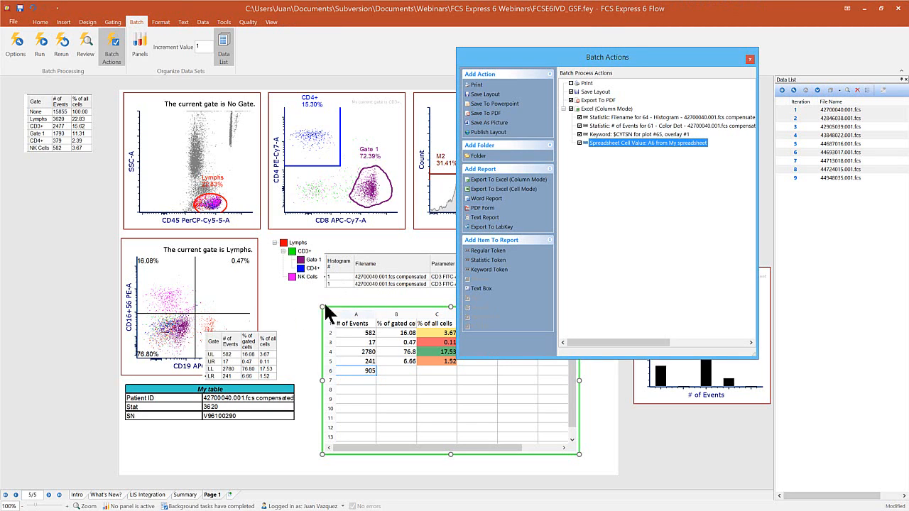
Add the first histogram row's statistics from Low bound through CV to the Excel (Column Mode) report.
left_click(401, 278)
left_click_drag(407, 248, 108, 228)
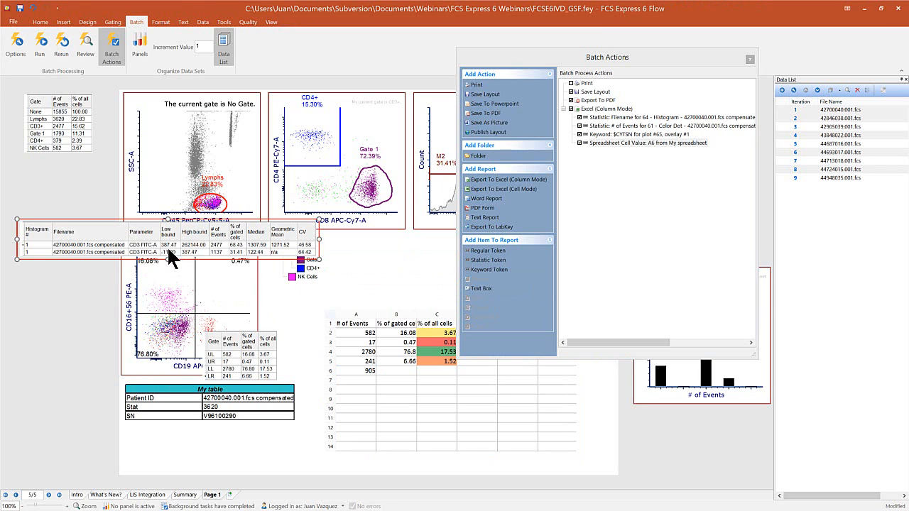
left_click(170, 244)
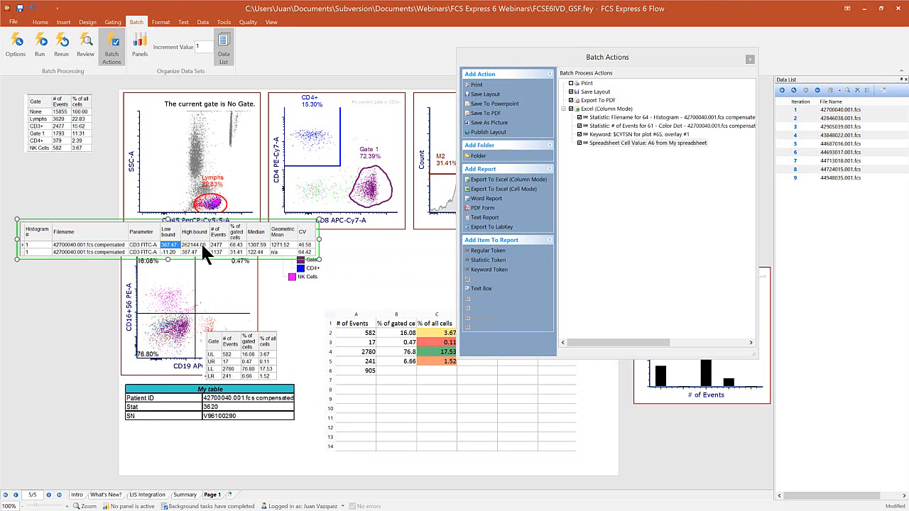
left_click(311, 244, "shift")
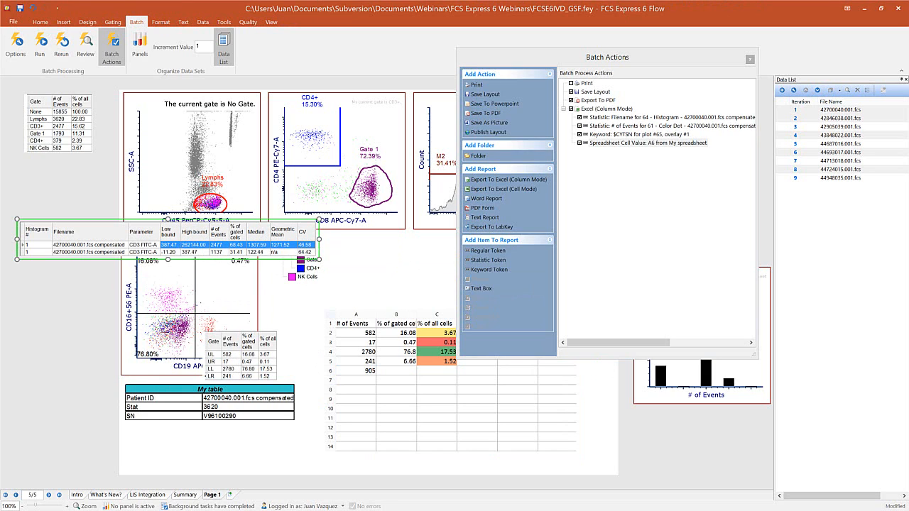
left_click_drag(213, 245, 591, 112)
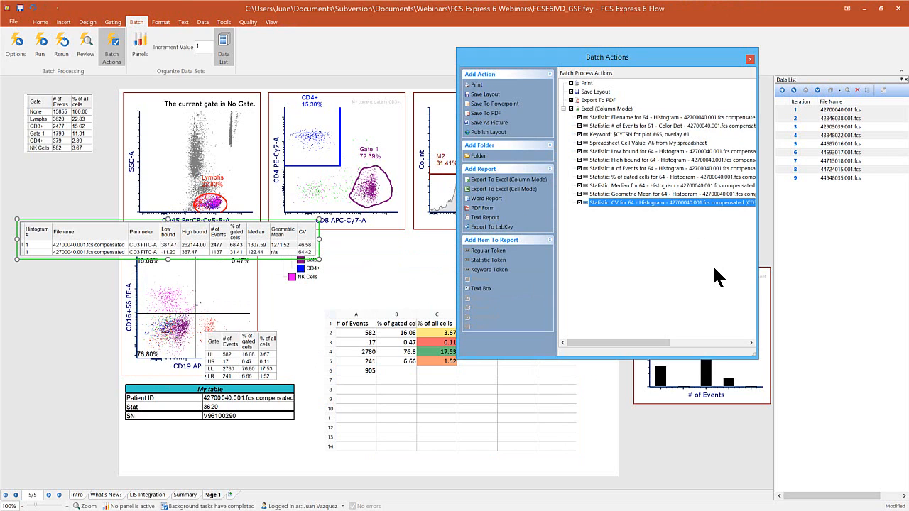
Move the histogram statistics table back to the space above the spreadsheet.
left_click(66, 298)
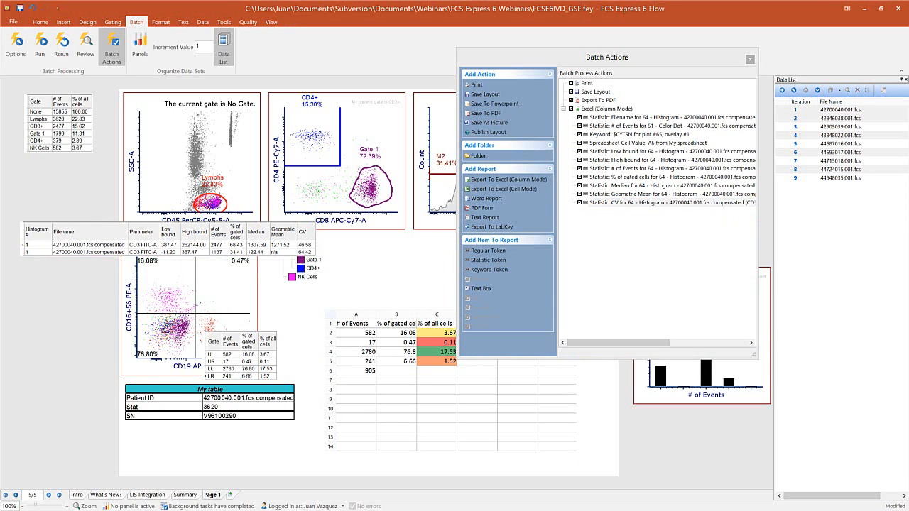
left_click(50, 252)
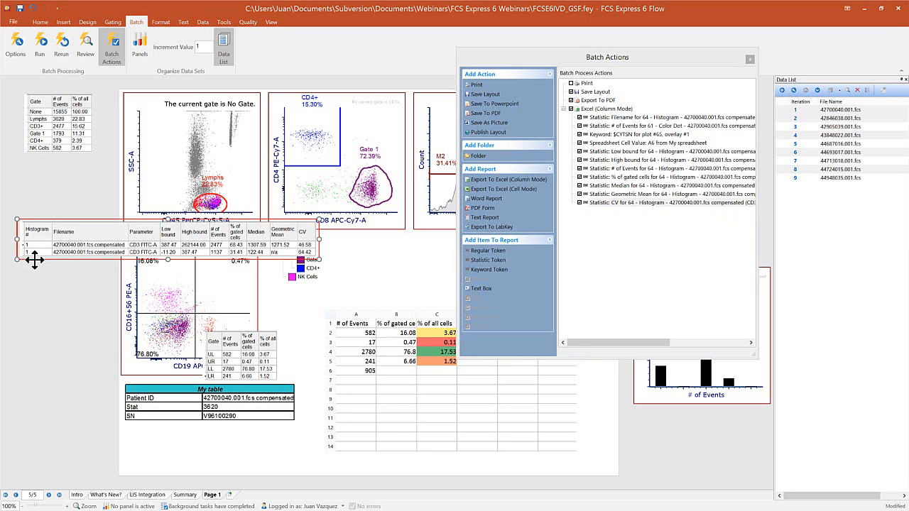
left_click_drag(32, 259, 269, 301)
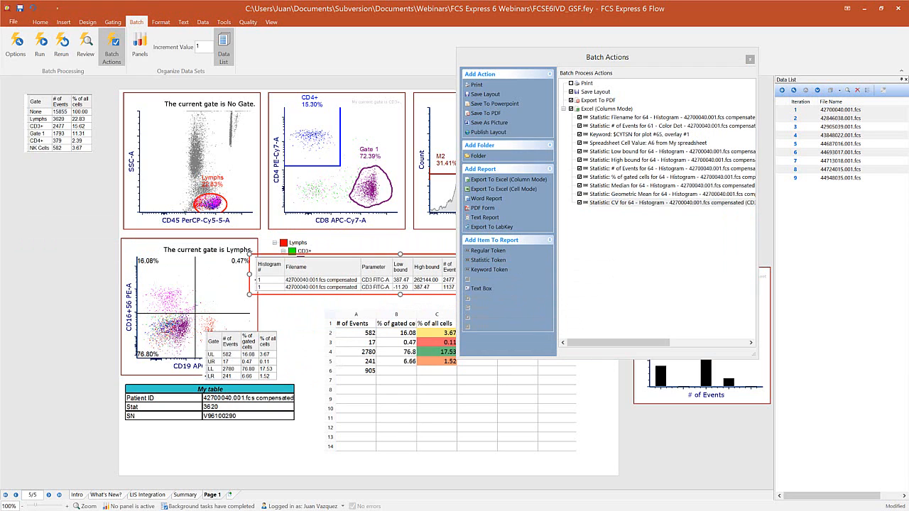
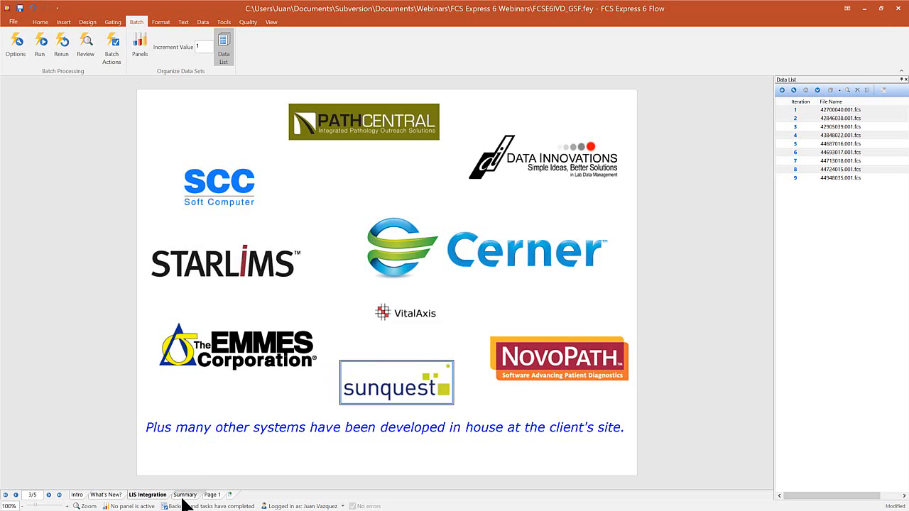
Run the batch from Page 1 with the listed actions and check the output arriving in the Exports folder.
left_click(211, 494)
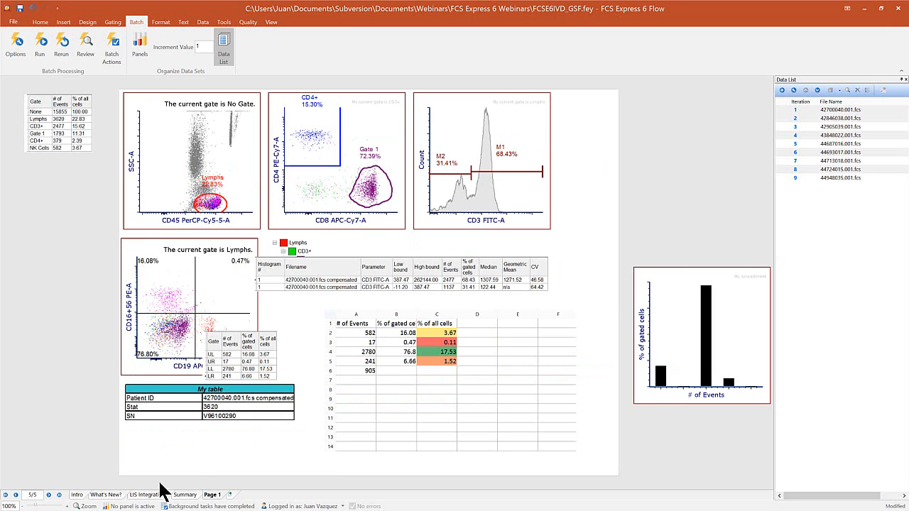
left_click(111, 47)
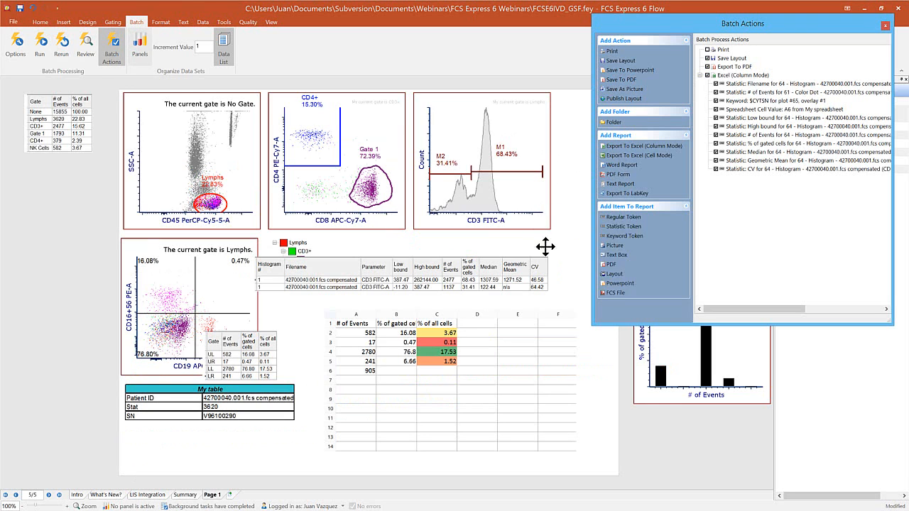
left_click_drag(762, 25, 452, 100)
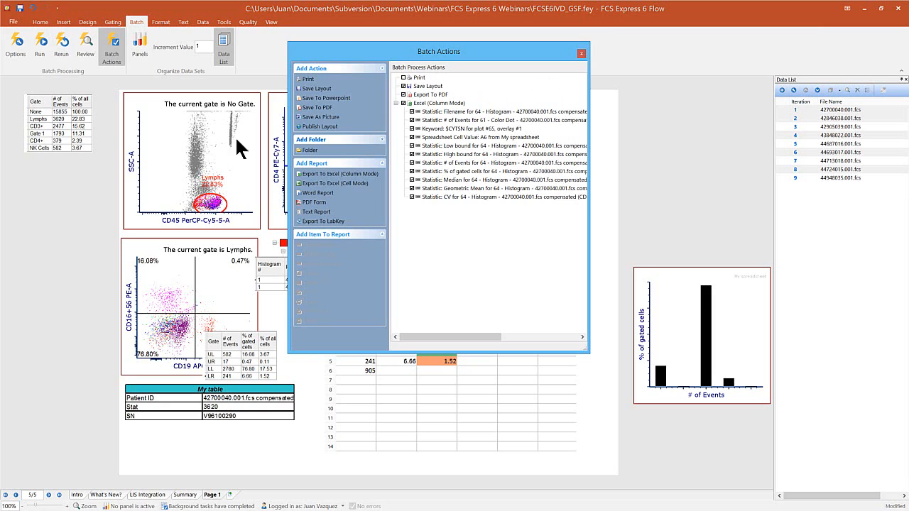
left_click(39, 56)
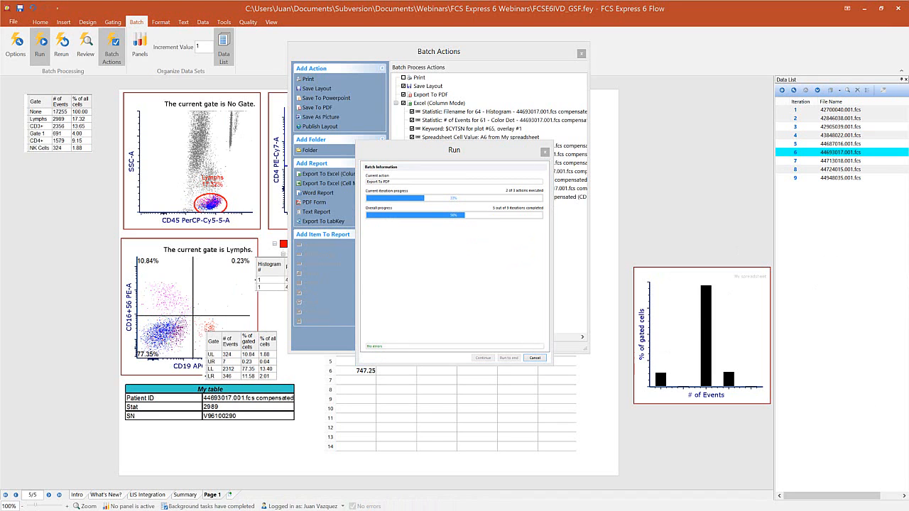
left_click_drag(908, 231, 564, 188)
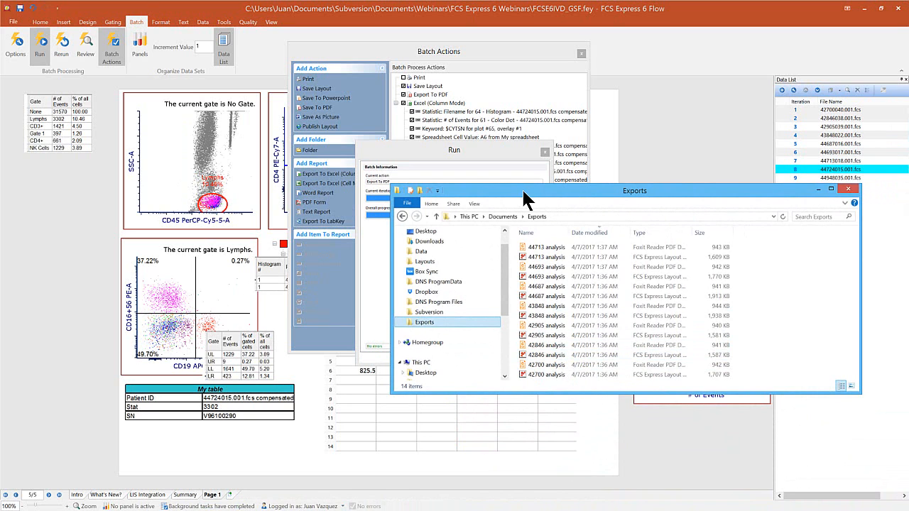
left_click_drag(521, 188, 908, 271)
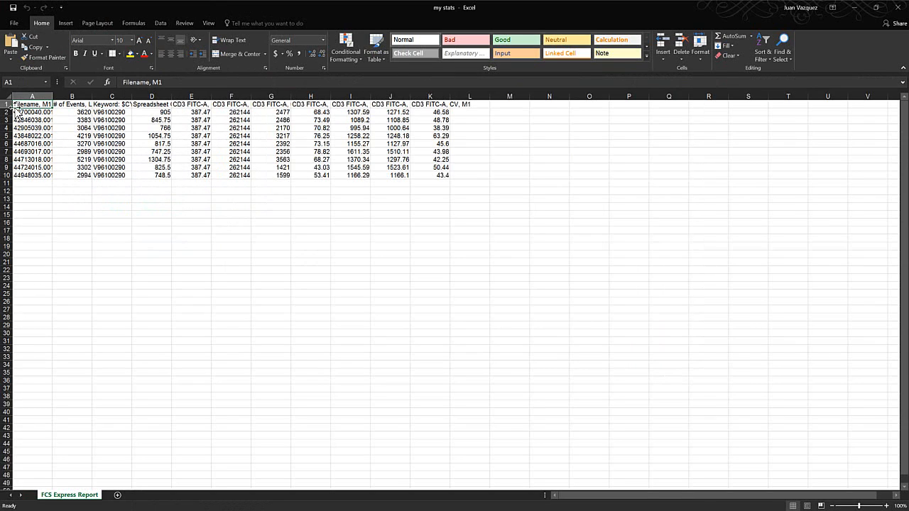
Fit all columns of the exported my stats workbook to their contents, review the statistics, and close the workbook.
left_click(6, 96)
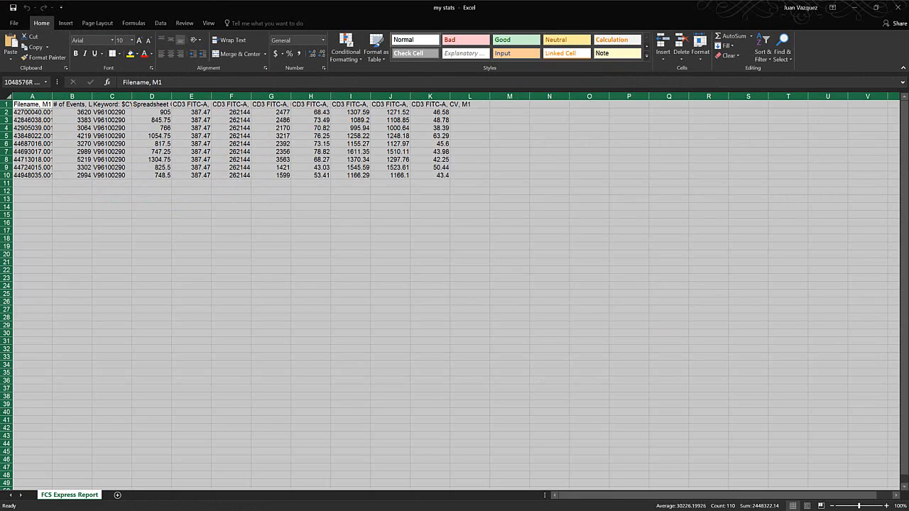
double_click(52, 95)
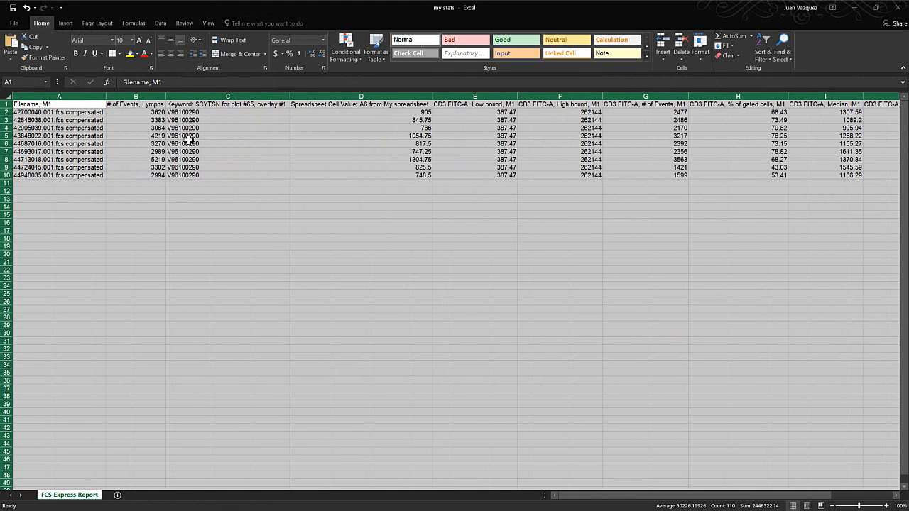
left_click(219, 246)
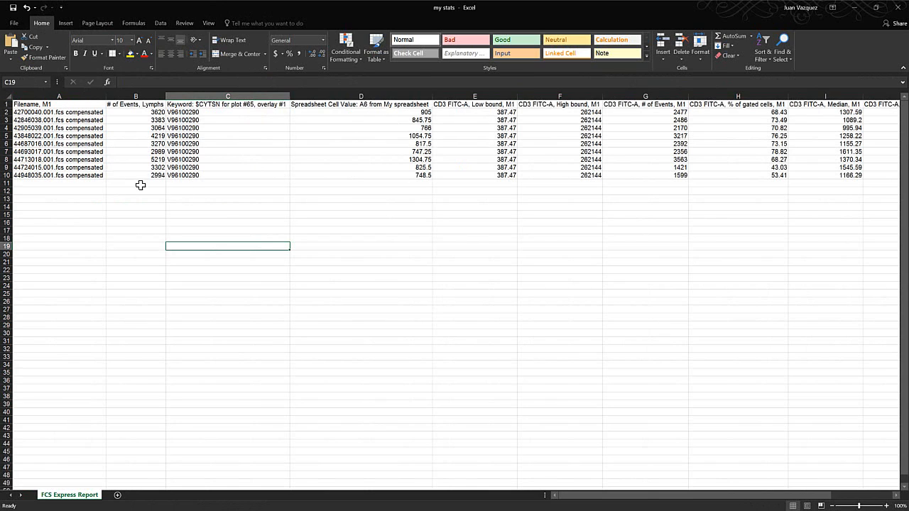
left_click(898, 7)
left_click(457, 271)
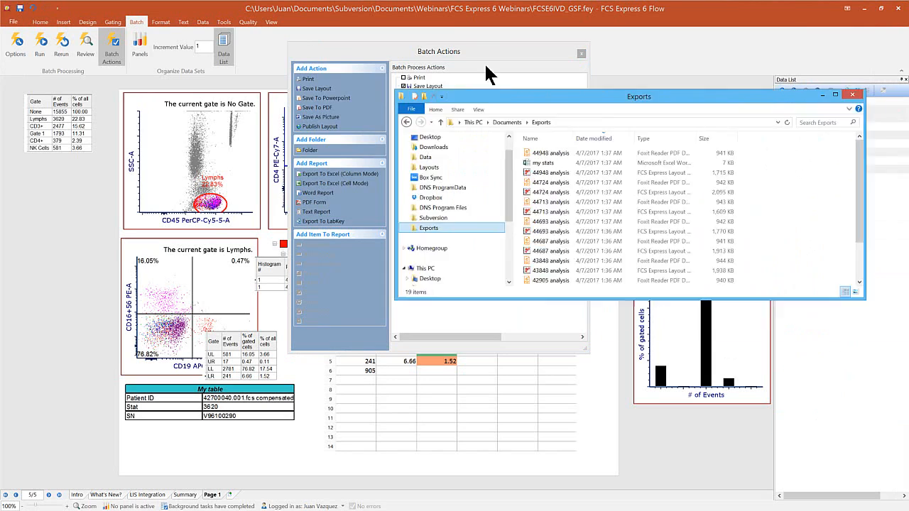
Review the PDF, layout and Excel files in the Exports folder, and close the folder window.
left_click_drag(483, 62, 387, 103)
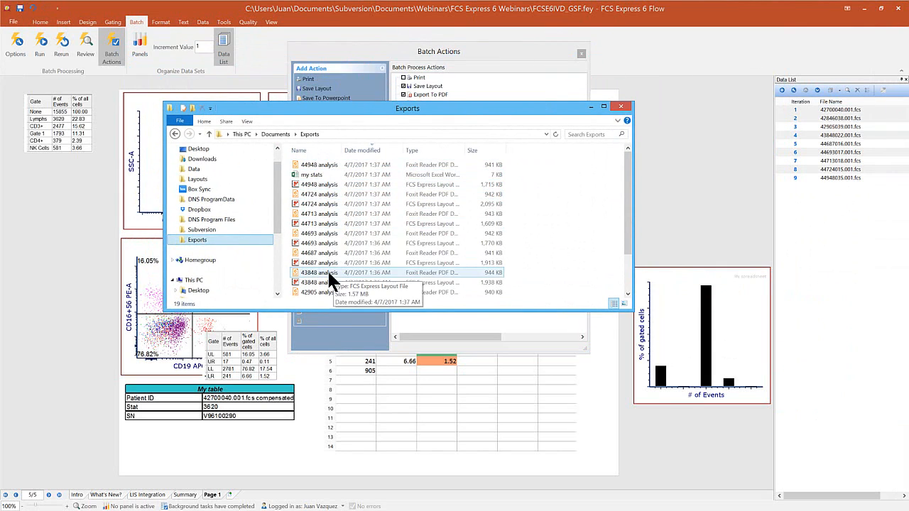
scroll(572, 226, "down", 2)
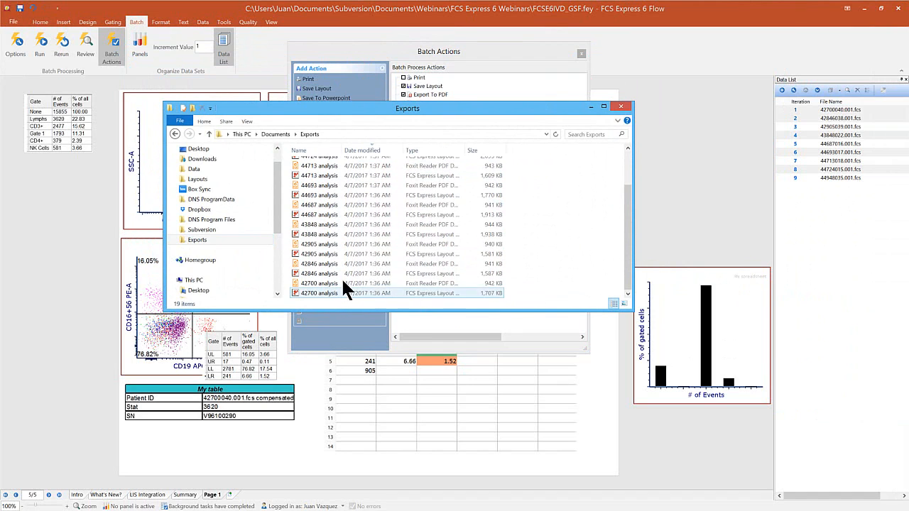
scroll(331, 282, "up", 2)
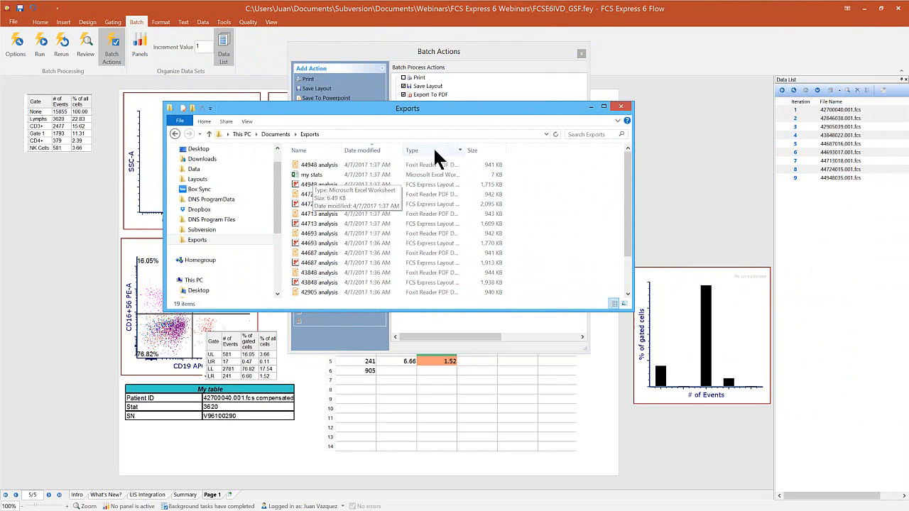
left_click(620, 106)
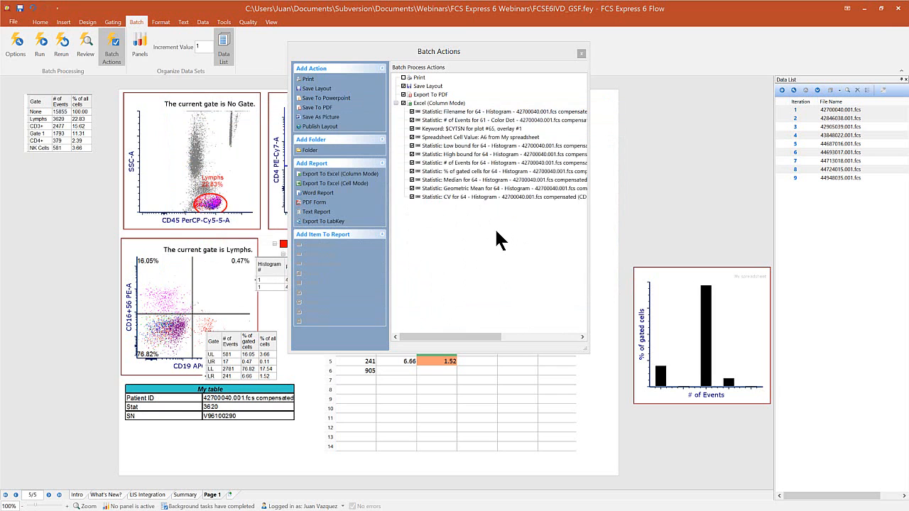
Close the batch actions list, review the Batch Processing Options, and cancel them without changes.
left_click(581, 53)
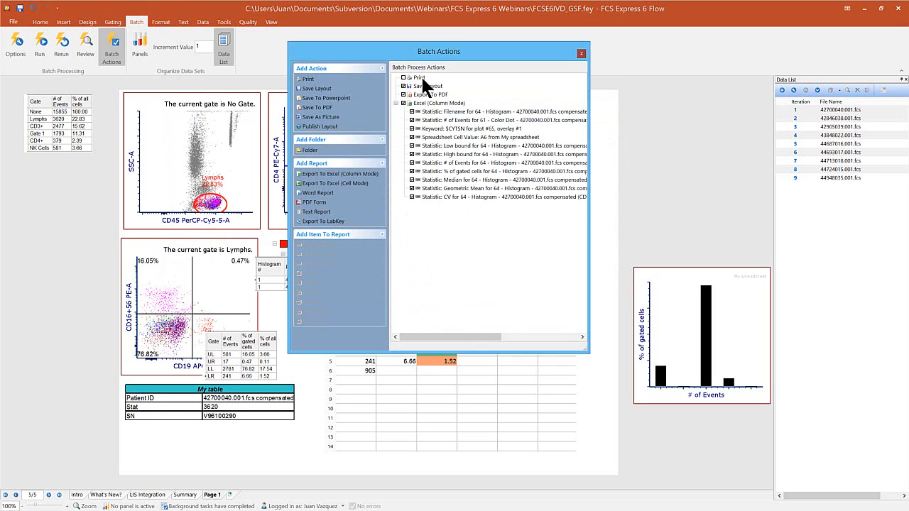
left_click(16, 44)
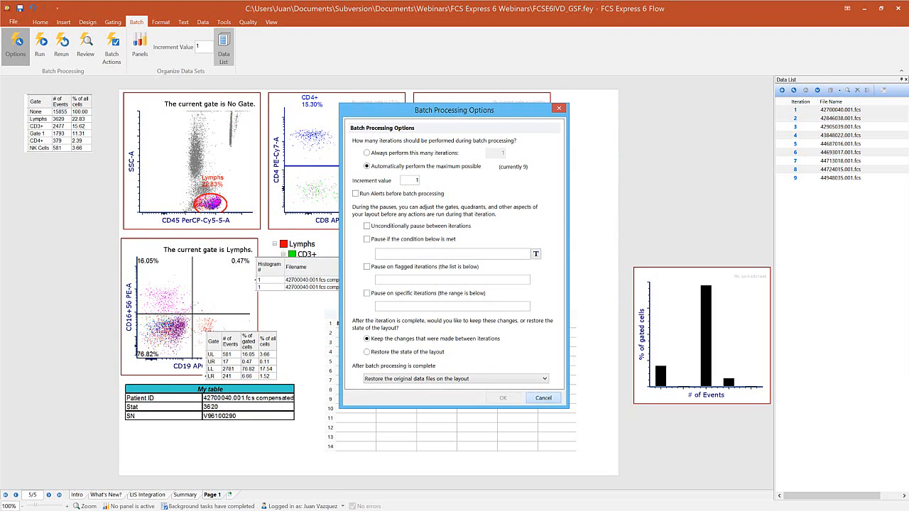
left_click(543, 397)
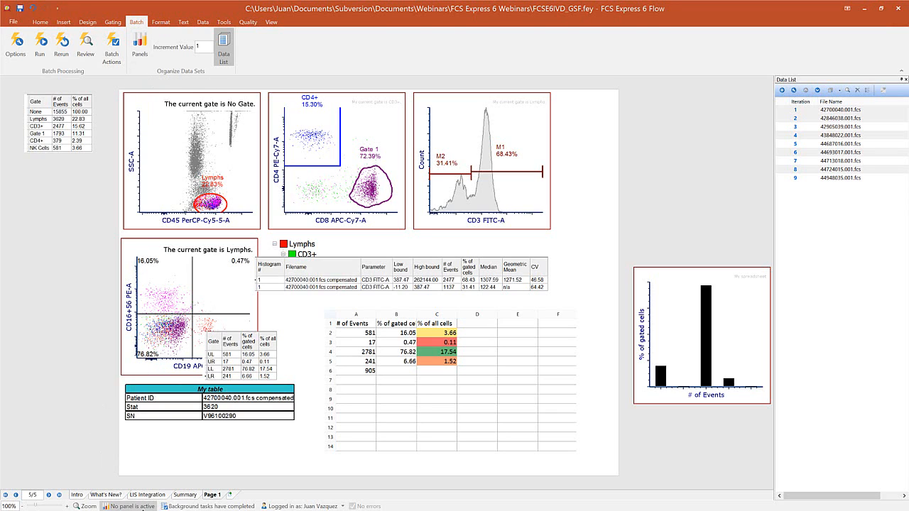
Add a panel named demo with one tube named TBNK and make it the active panel.
left_click(120, 507)
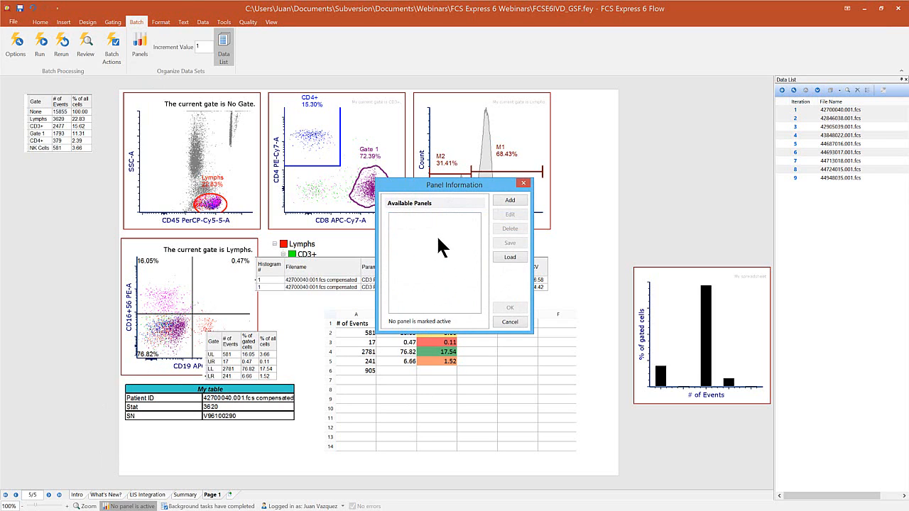
left_click(507, 198)
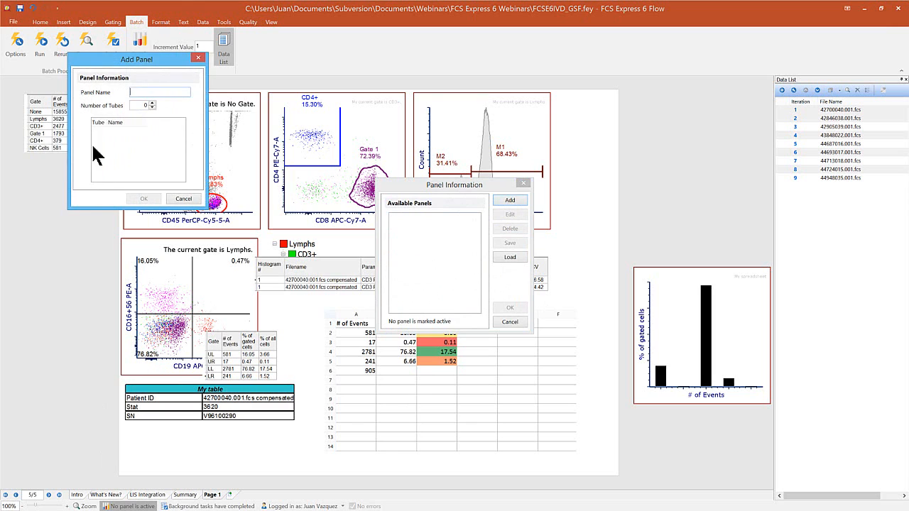
left_click_drag(180, 76, 423, 226)
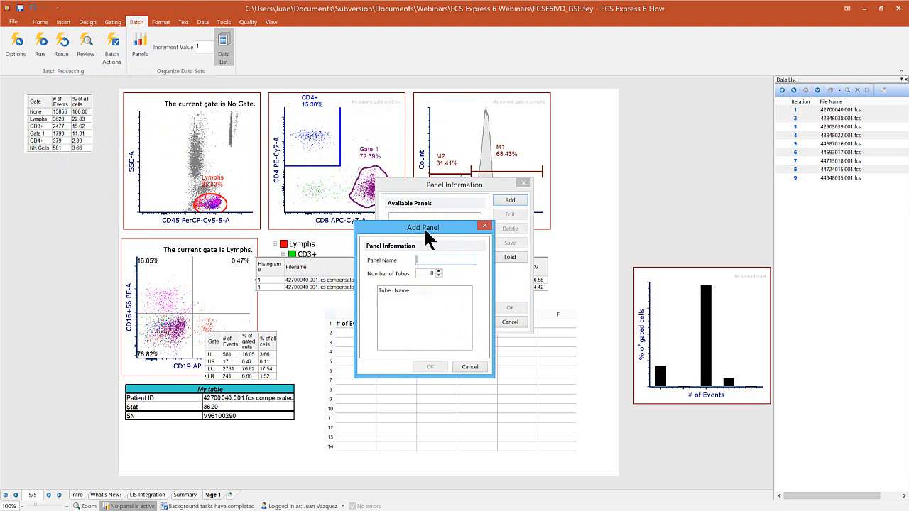
type("demo")
left_click(438, 269)
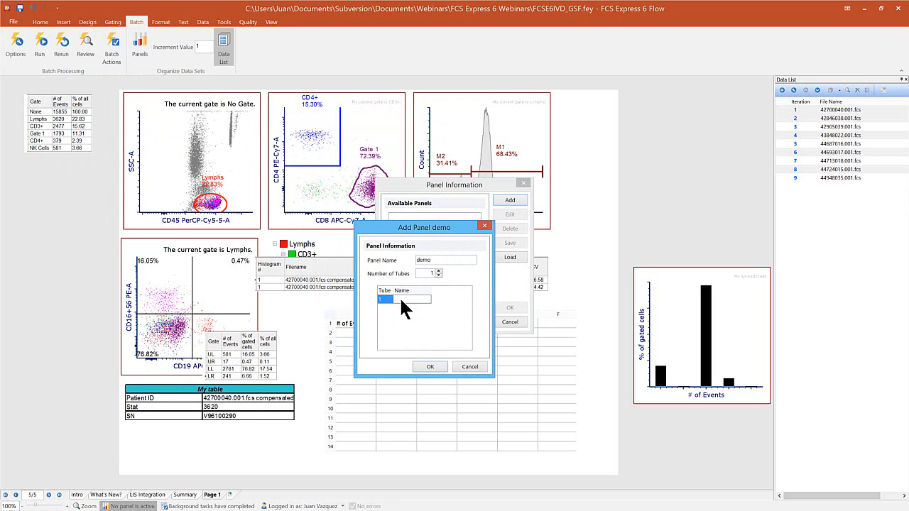
type("TBNK")
left_click(428, 367)
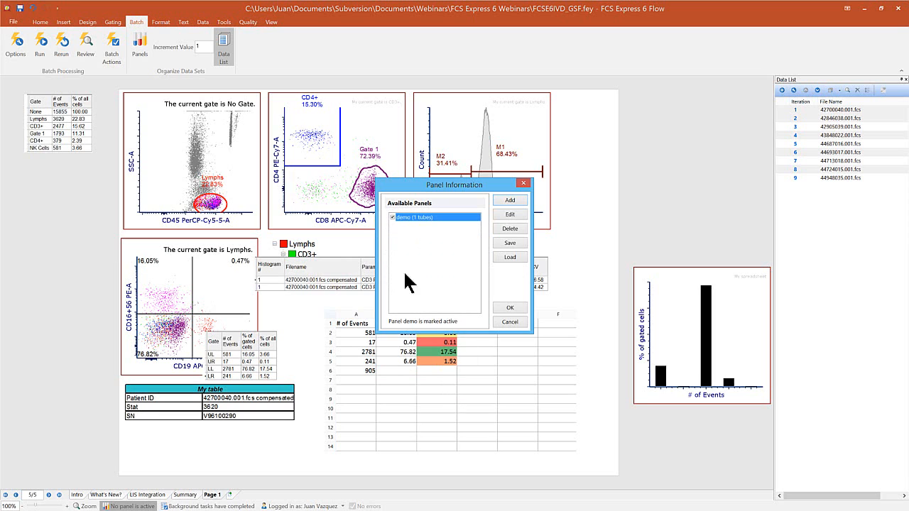
left_click(509, 307)
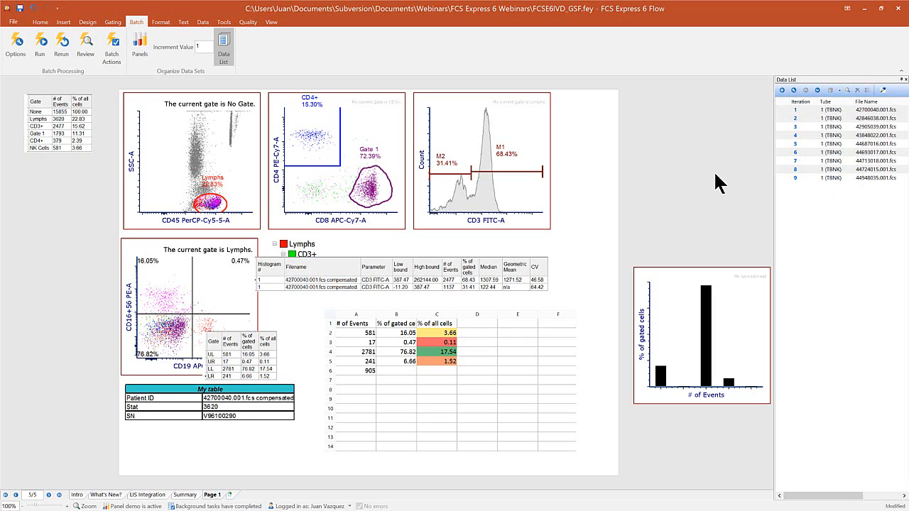
Start saving a copy of the layout in the Exports folder under the file name my template.
left_click(12, 22)
left_click_drag(499, 149, 434, 64)
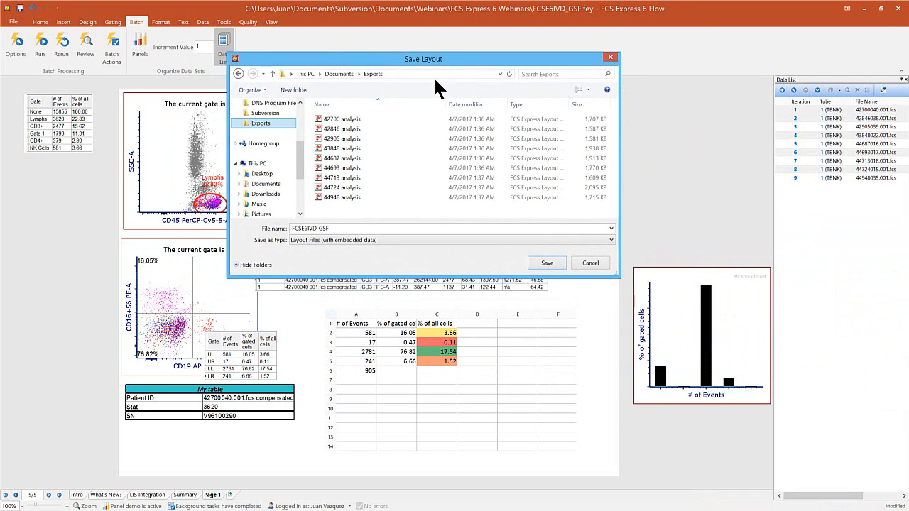
left_click(341, 228)
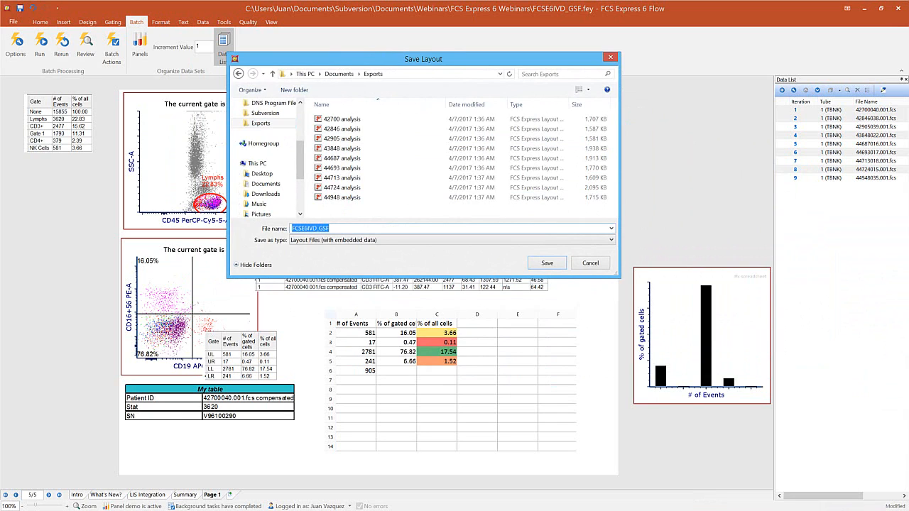
type("my temlate")
key("BackSpace")
key("BackSpace")
key("BackSpace")
key("BackSpace")
type("plate")
Save the template as a layout file with unlinked data, and close the layout.
left_click(321, 240)
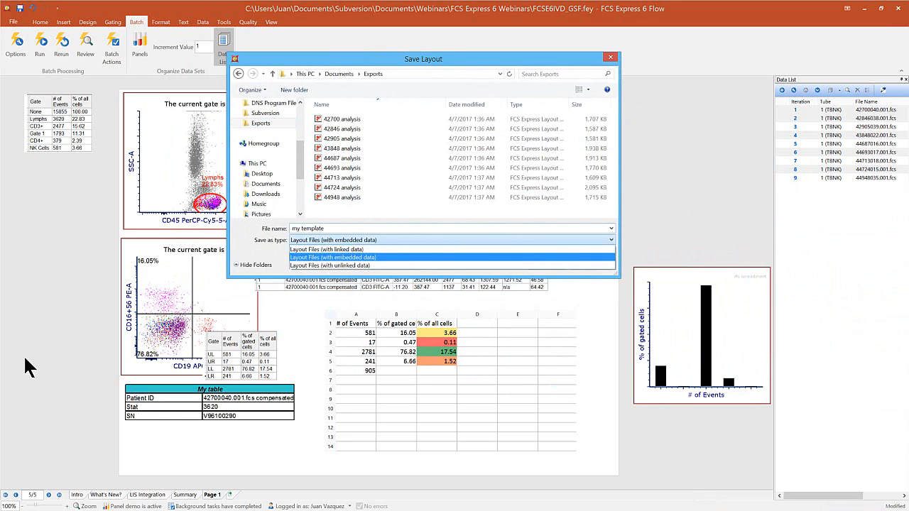
left_click(335, 266)
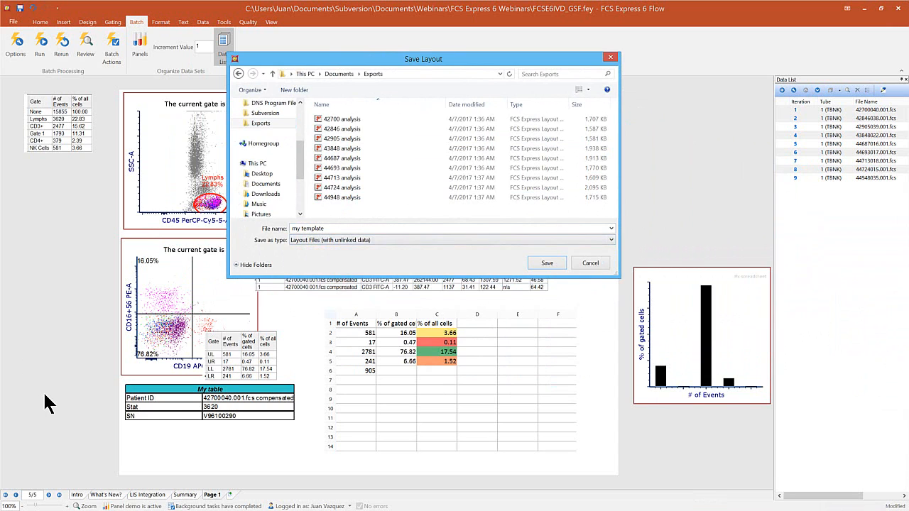
left_click(546, 263)
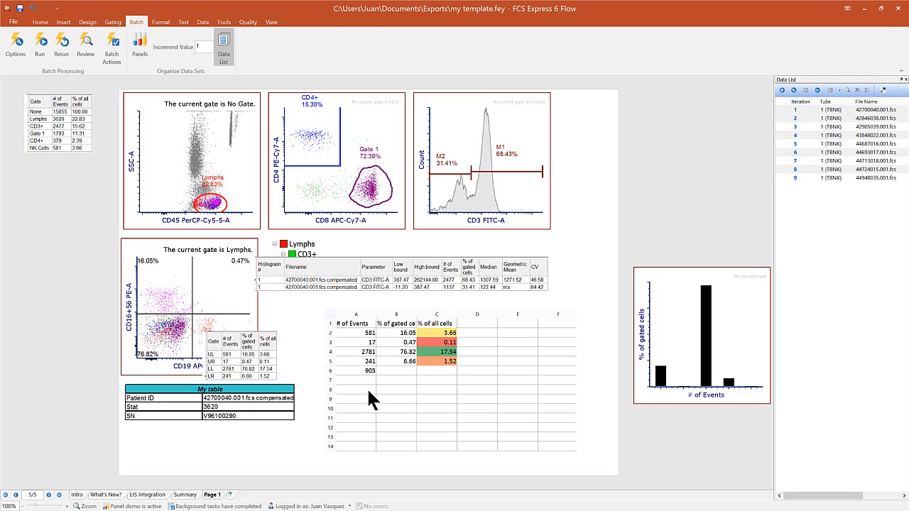
left_click(13, 22)
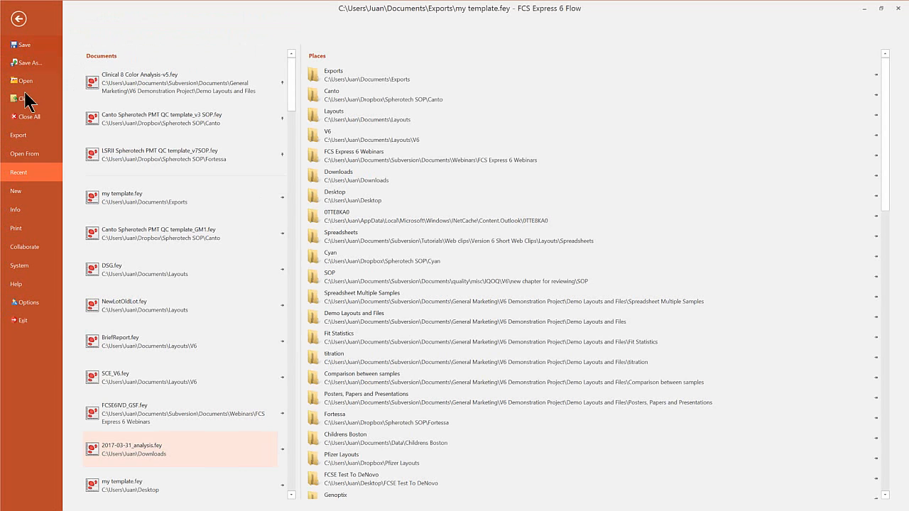
left_click(26, 100)
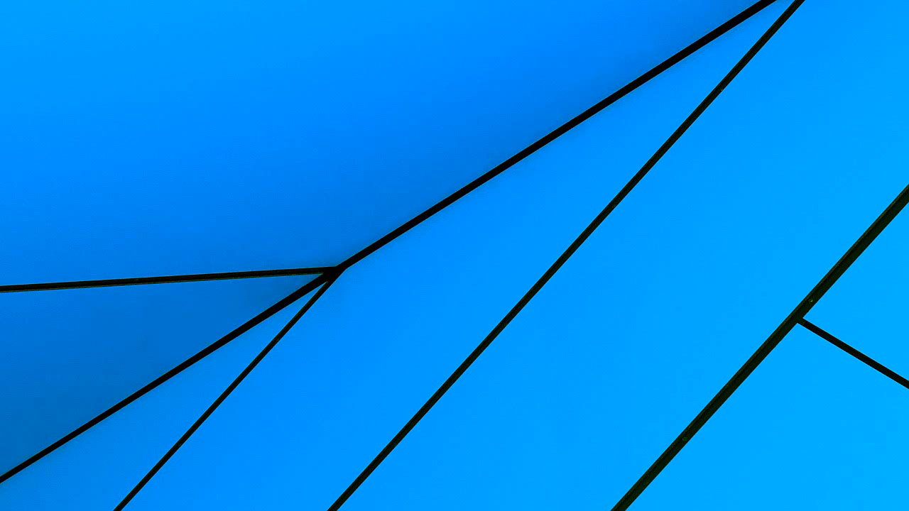